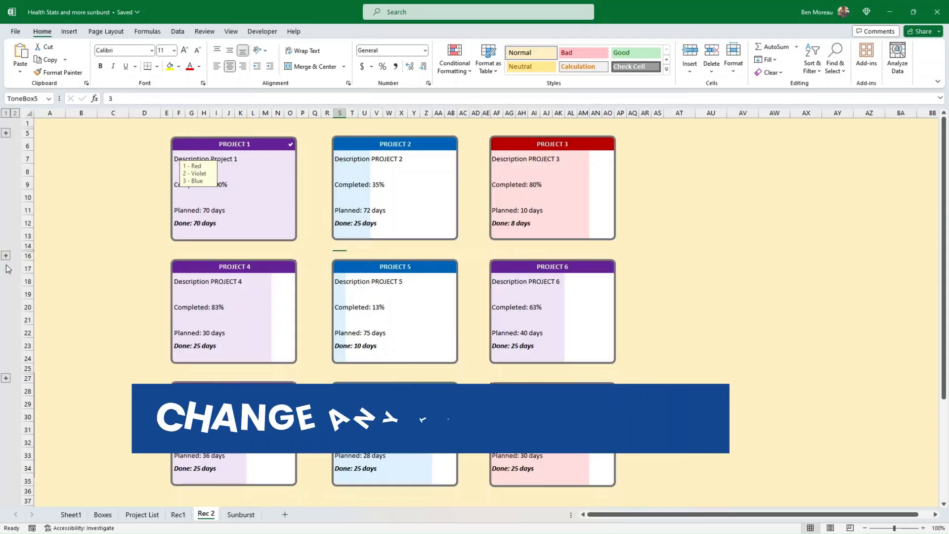
- Switch the middle card in the second row to PROJECT 3, and choose another project for it from the same list
left_click(421, 268)
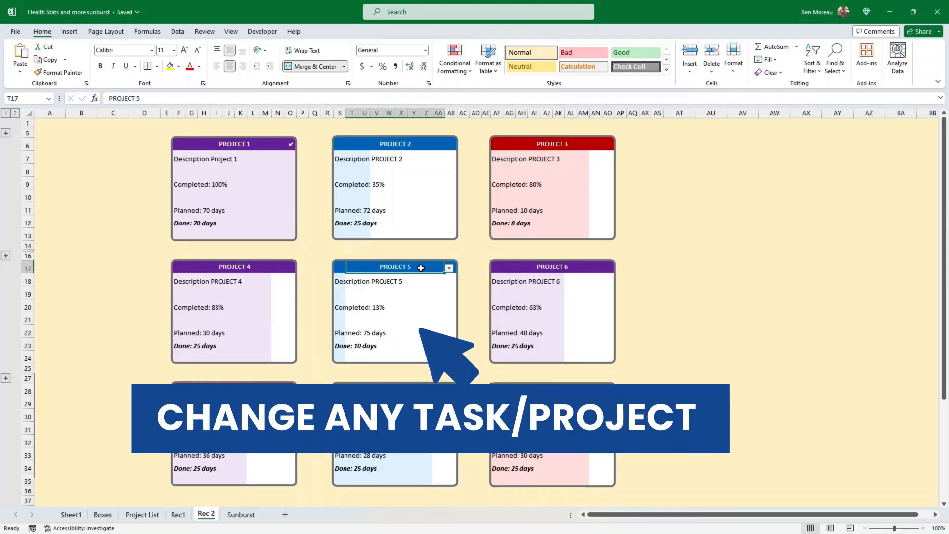
left_click(449, 268)
left_click(425, 295)
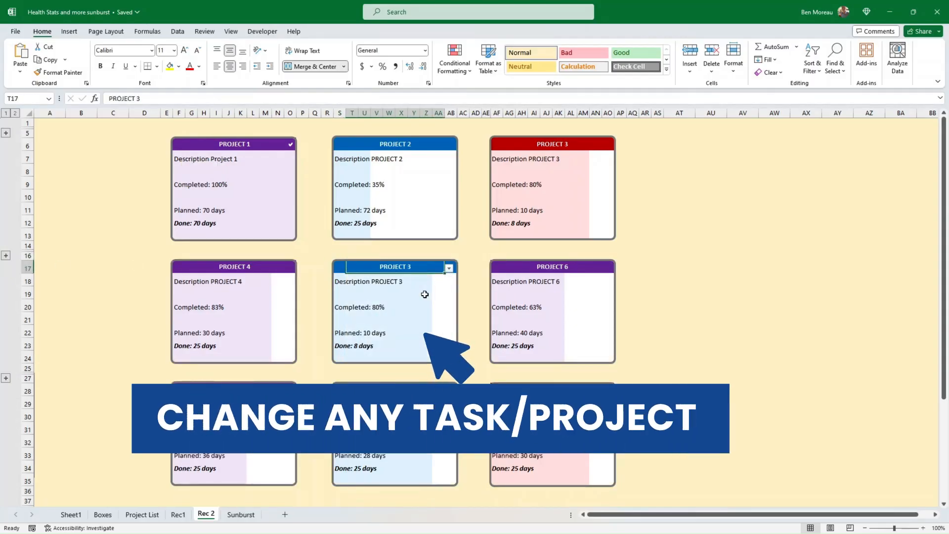
left_click(449, 268)
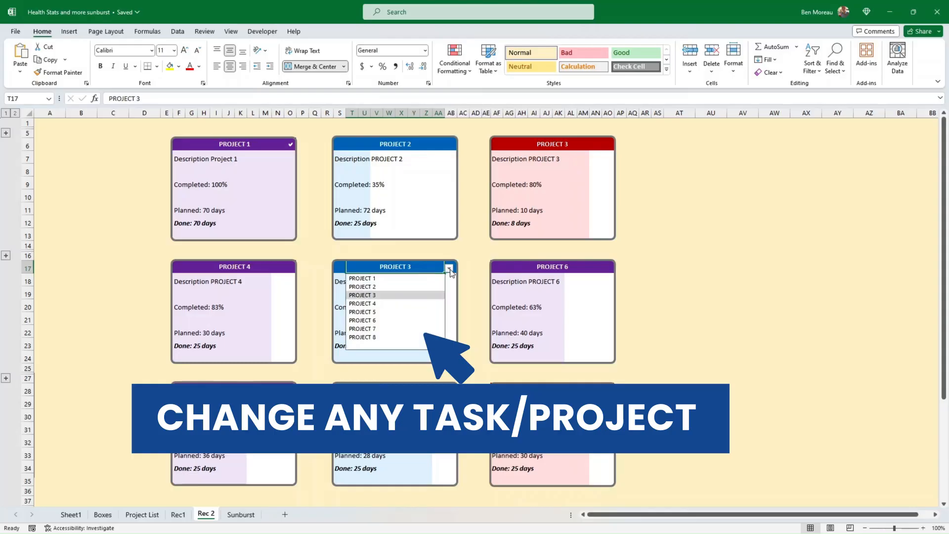
left_click(409, 324)
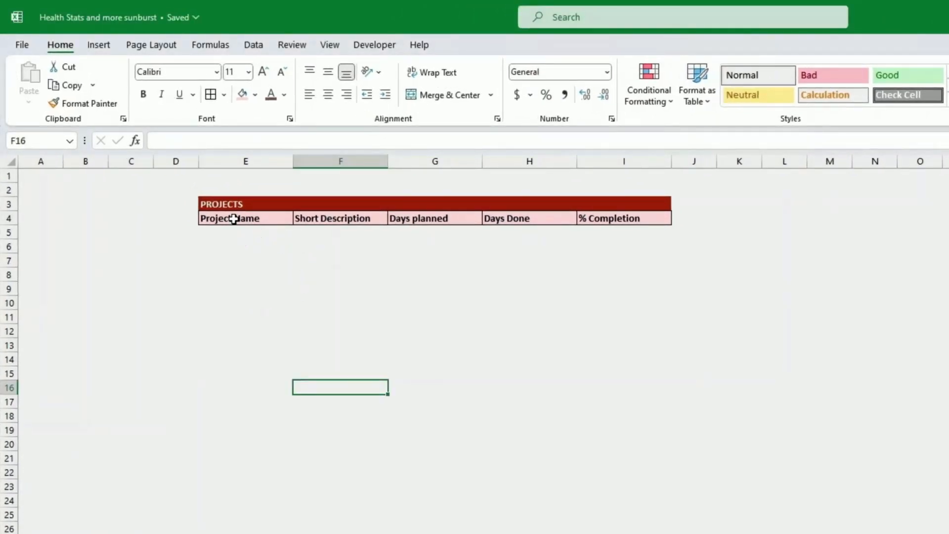
- Apply all borders to the empty table range E5:I14 beneath the project headers
left_click(254, 229)
left_click_drag(254, 228, 663, 359)
left_click(211, 95)
- Enter Project 1 as the project name in E5 and Description Project 1 as its short description in F5
left_click(600, 231)
key("Left")
key("Left")
key("Left")
key("Left")
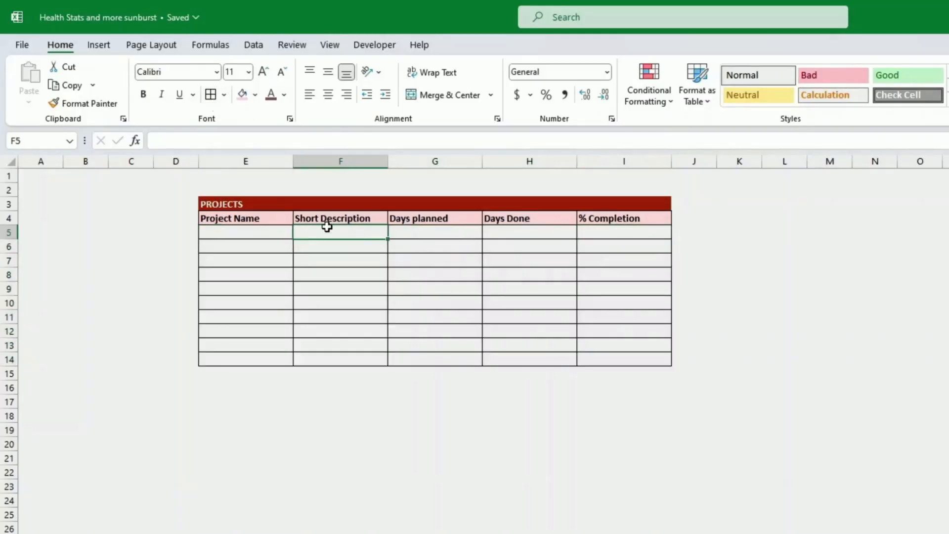
type("Proj")
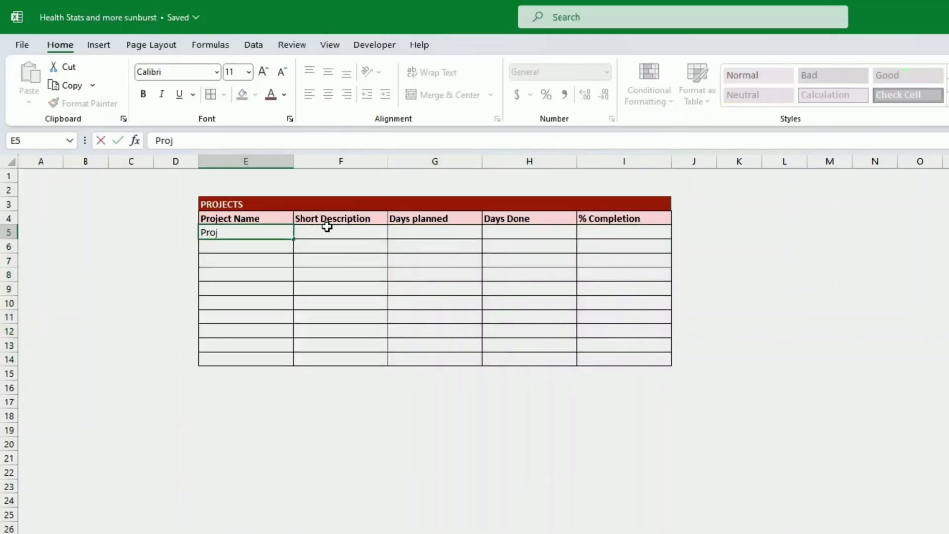
type("ect 1")
key("Tab")
type("Description")
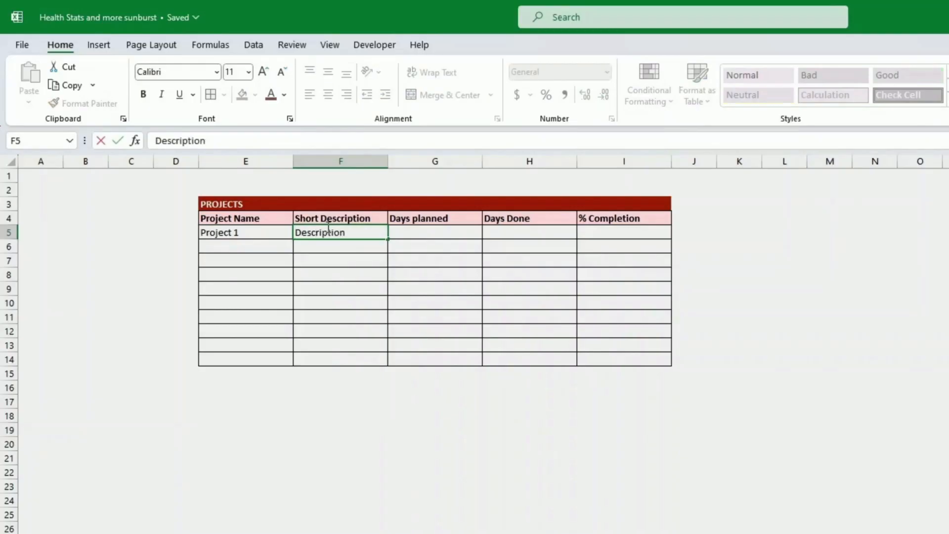
type(" Project 1")
key("Tab")
- Enter 70 days planned and 70 days done for Project 1
type("70")
key("Tab")
type("70")
key("Tab")
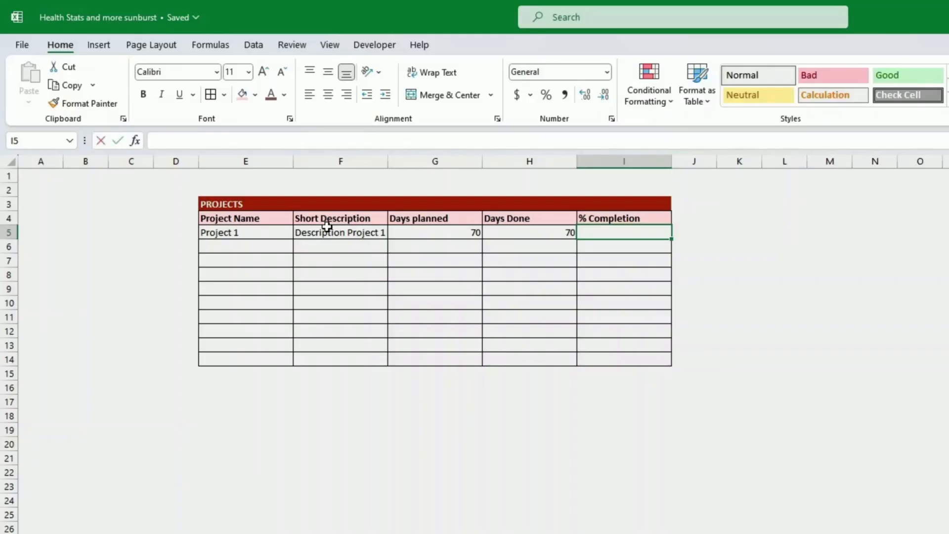
- Calculate Project 1's completion in I5 with =H5/G5 and format the result as a percentage
type("=")
key("Left")
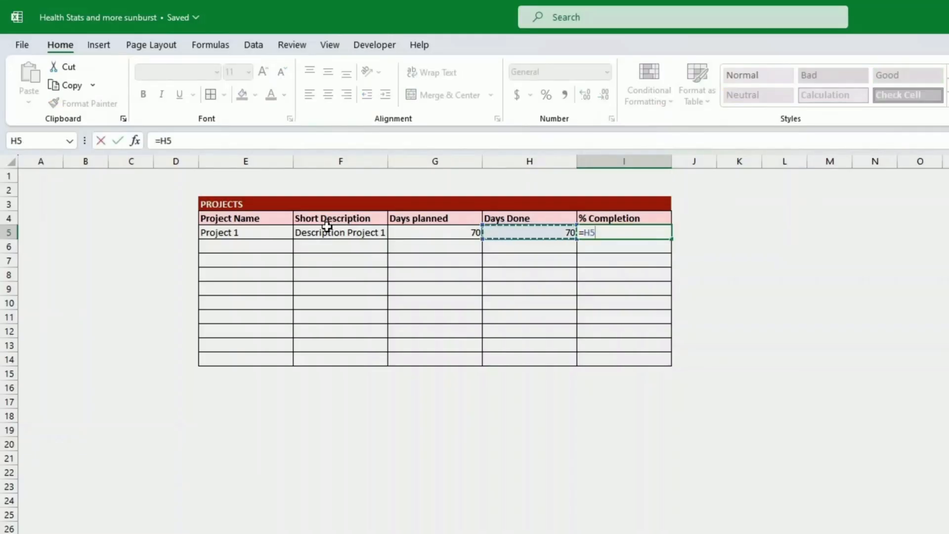
type("/")
key("Left")
key("Left")
key("Return")
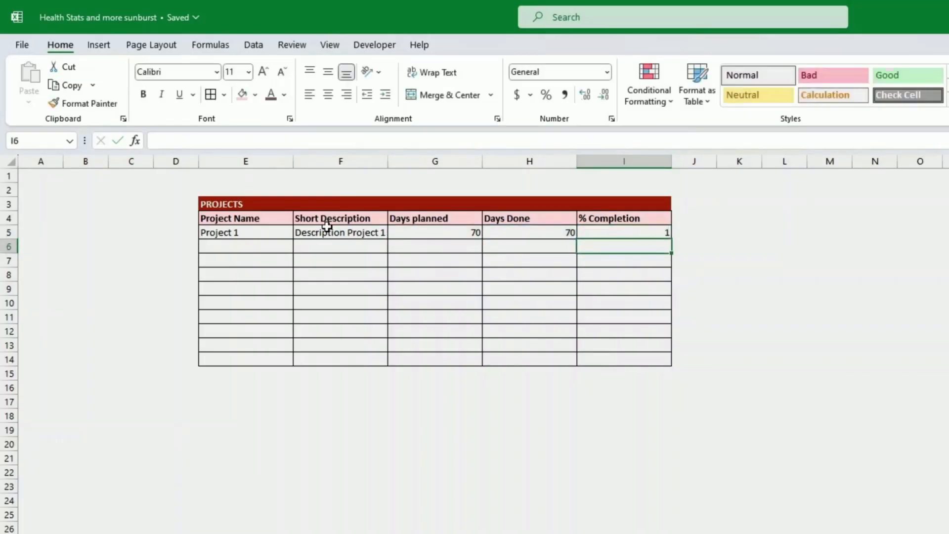
key("Up")
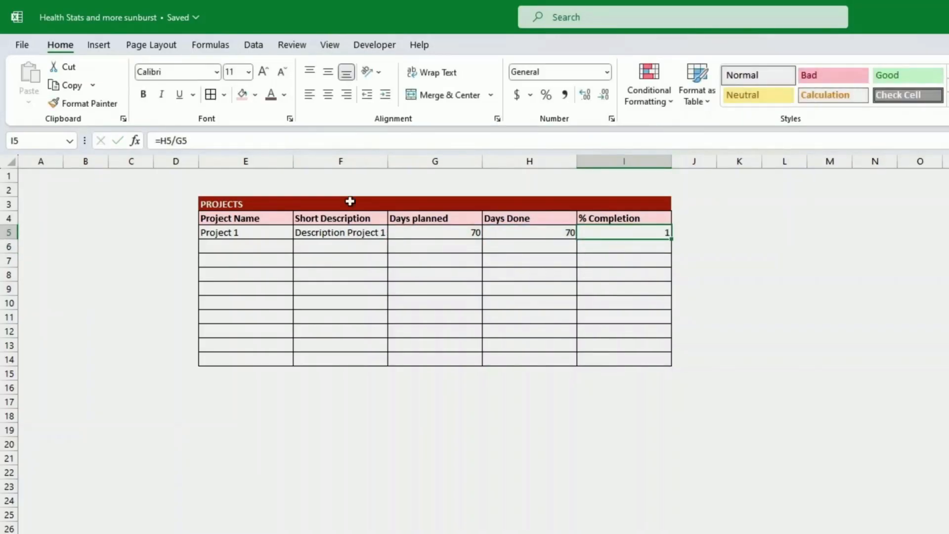
left_click(546, 95)
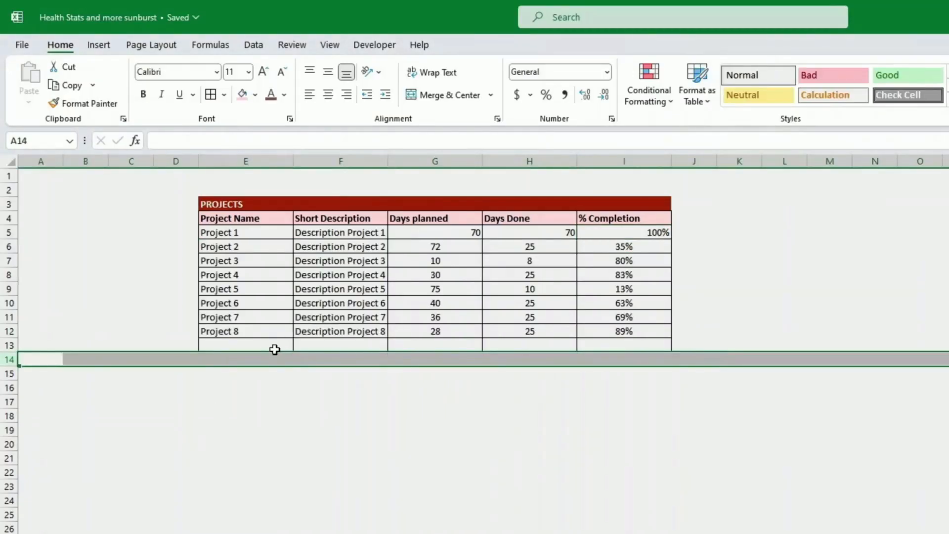
- Centre the days planned, days done and completion values of Project 1 in G5:I5
left_click(270, 345)
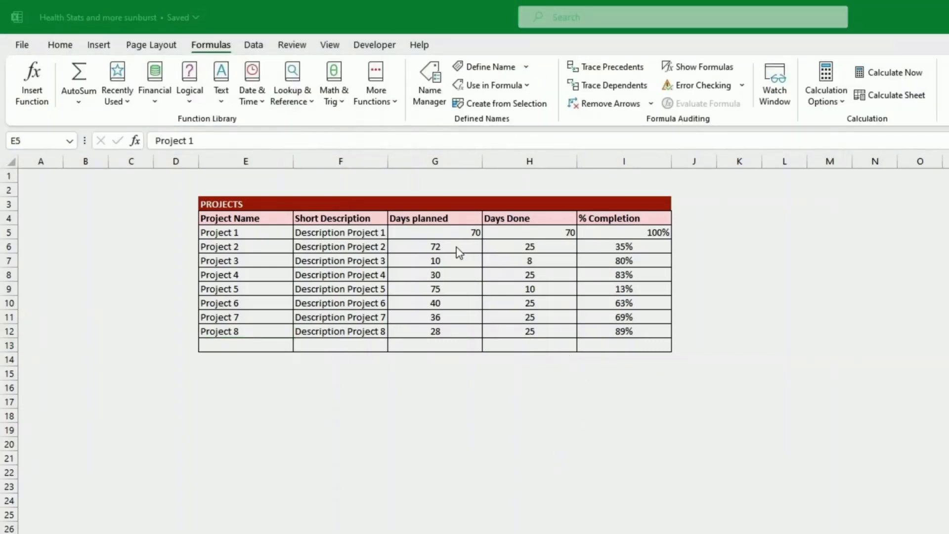
left_click_drag(445, 231, 600, 231)
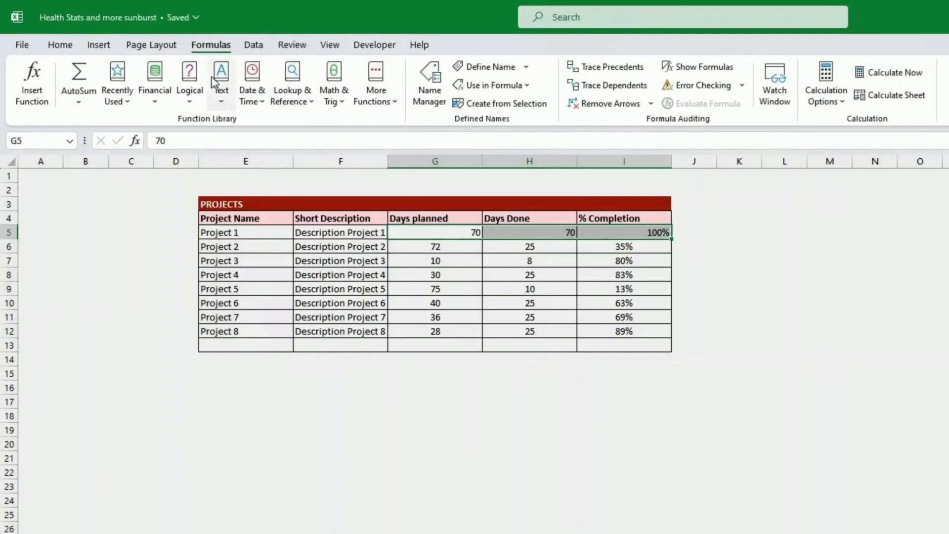
left_click(61, 45)
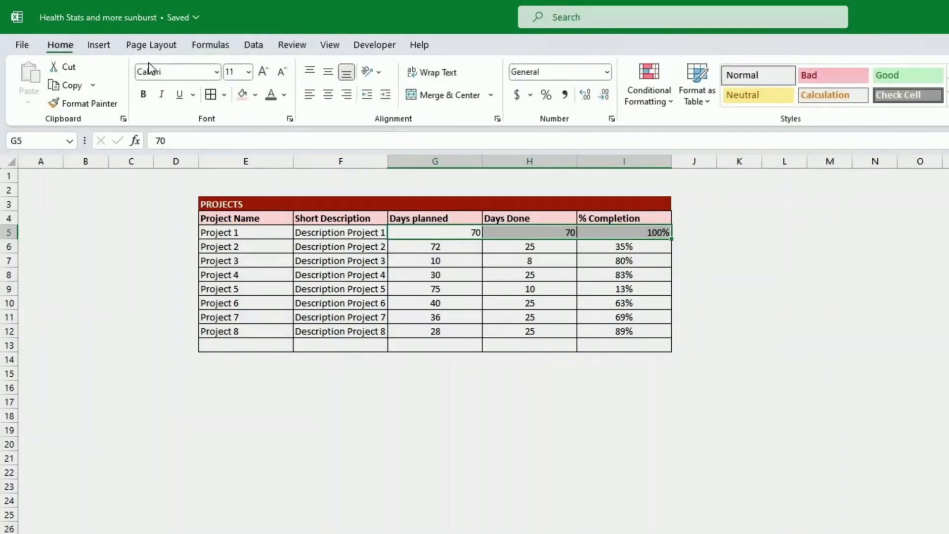
left_click(328, 94)
- Name the project name range E5:E13 Projectlist
left_click_drag(246, 233, 237, 346)
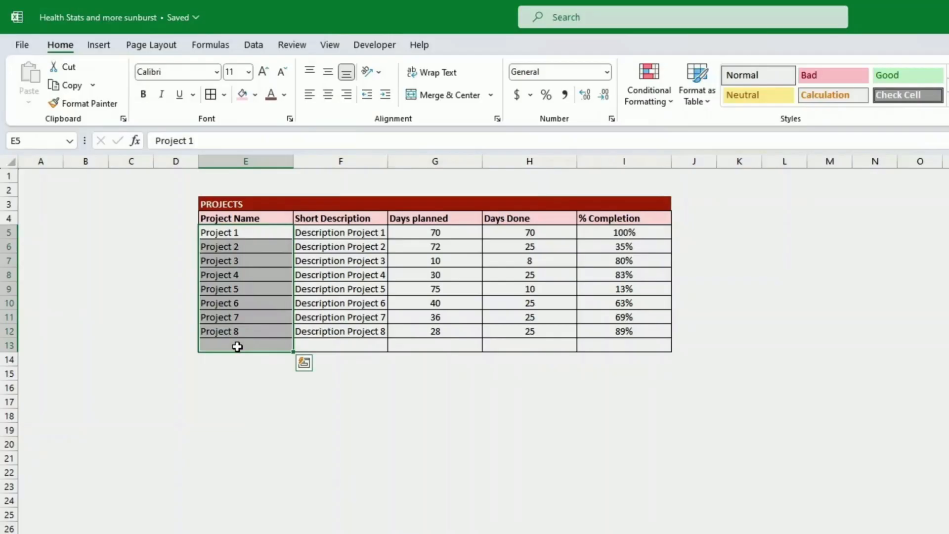
left_click(25, 141)
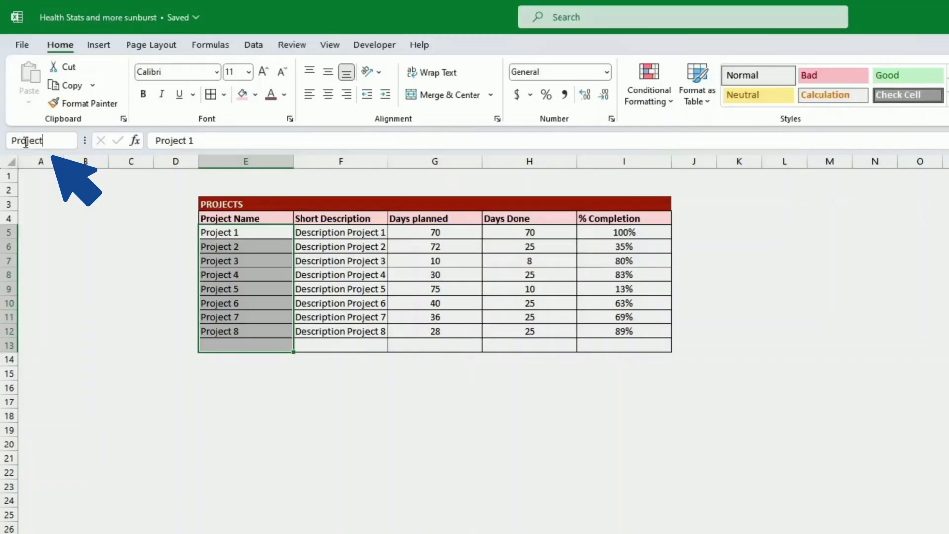
type("Projectlist")
key("Return")
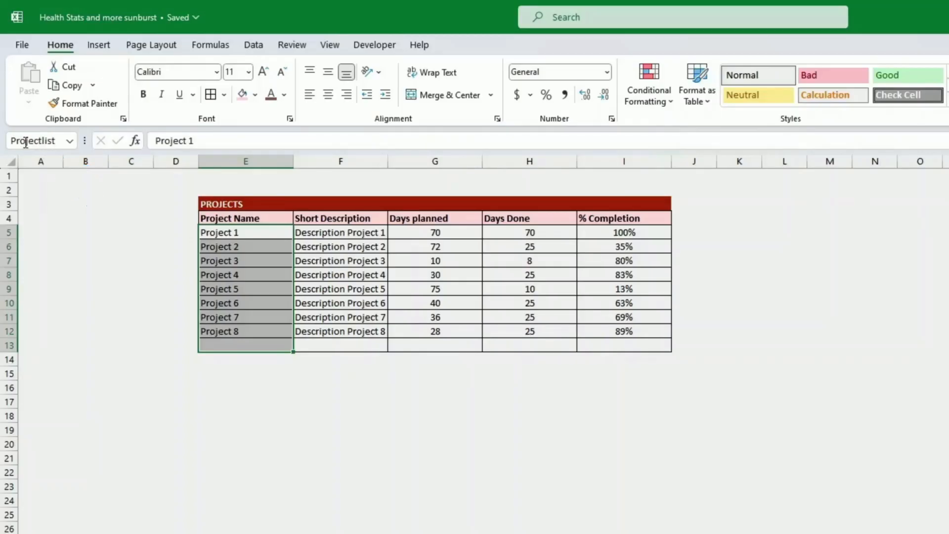
- Name the short description range F5:F13 Description
left_click_drag(359, 234, 348, 346)
left_click(38, 143)
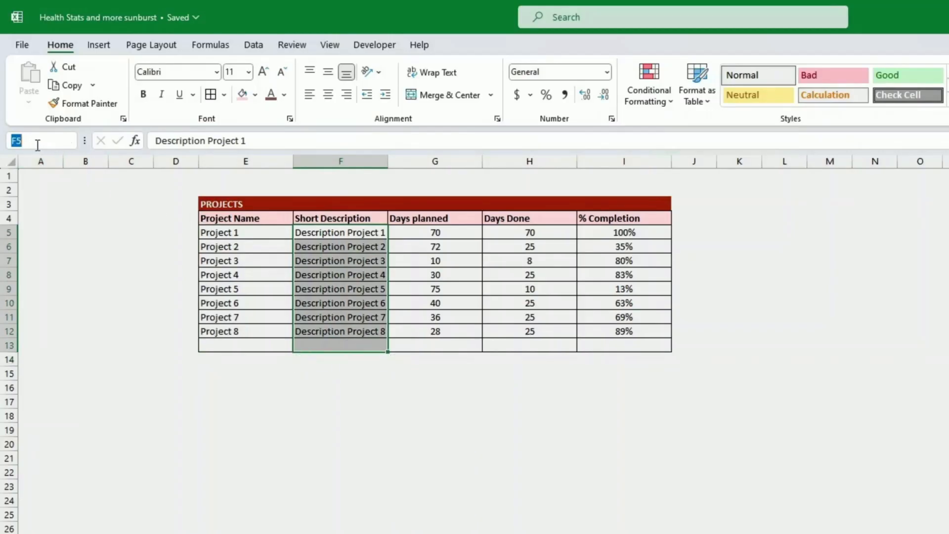
type("Description")
- Define range names for the Days planned, Days Done and % Completion columns in rows 5 to 13, naming the last one Completion
left_click_drag(427, 236, 423, 346)
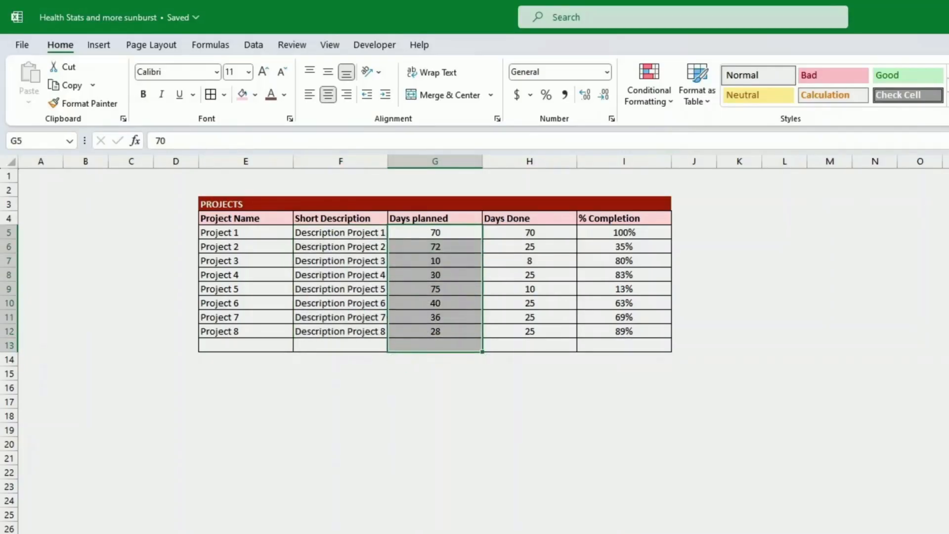
left_click(33, 140)
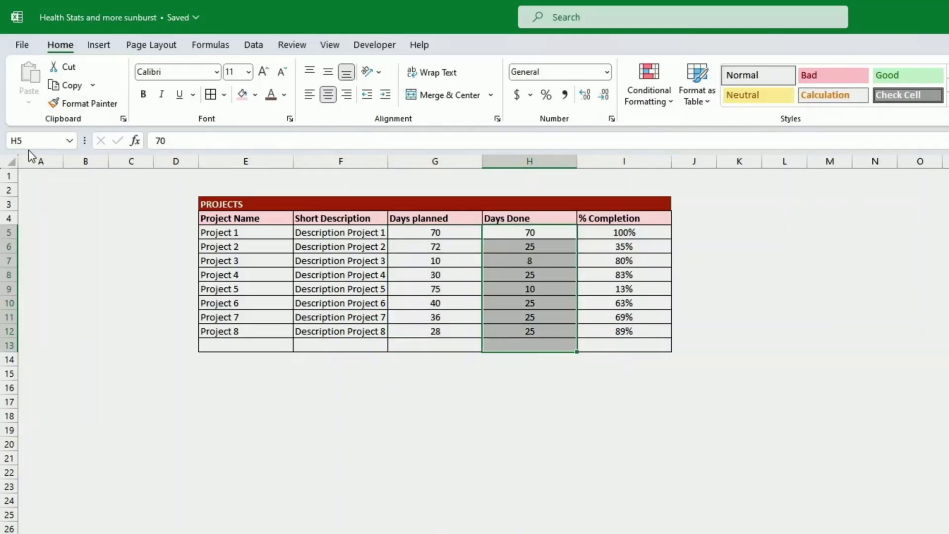
left_click(33, 139)
left_click_drag(618, 232, 602, 346)
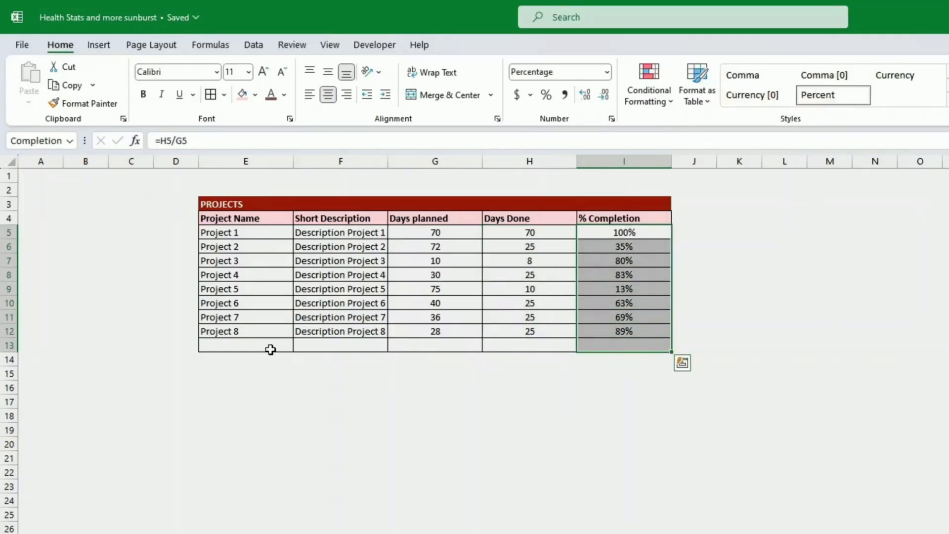
left_click(333, 406)
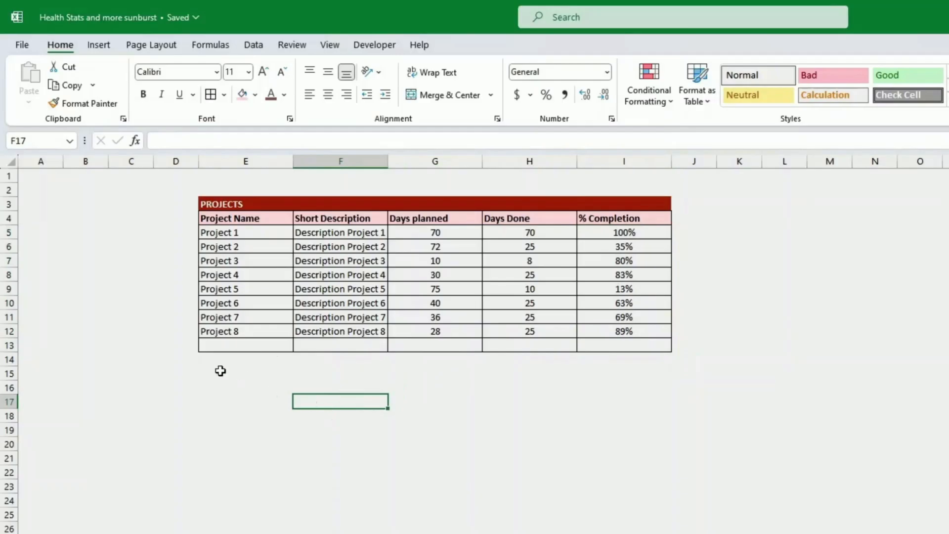
- Create a list headed Tone in E17 with the values 1, 2 and 3 in E18:E20
left_click(225, 402)
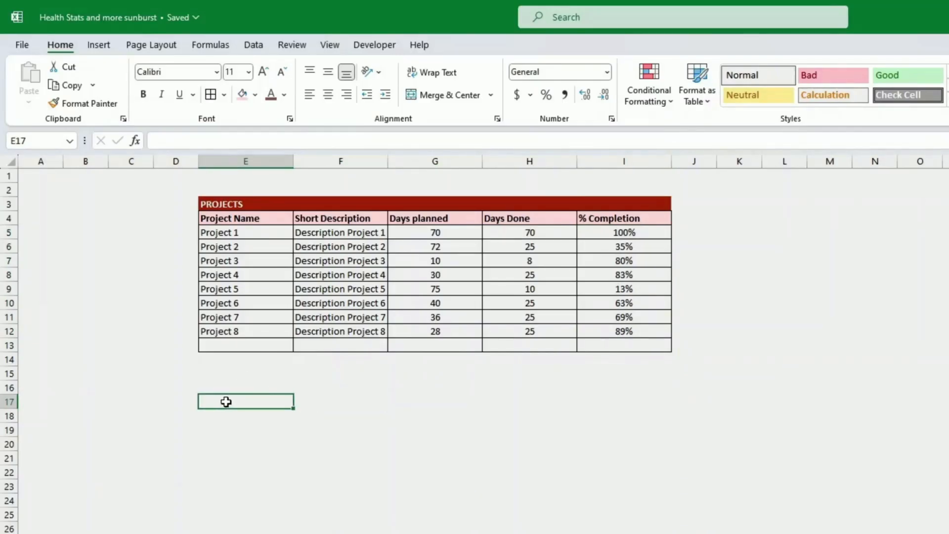
type("To")
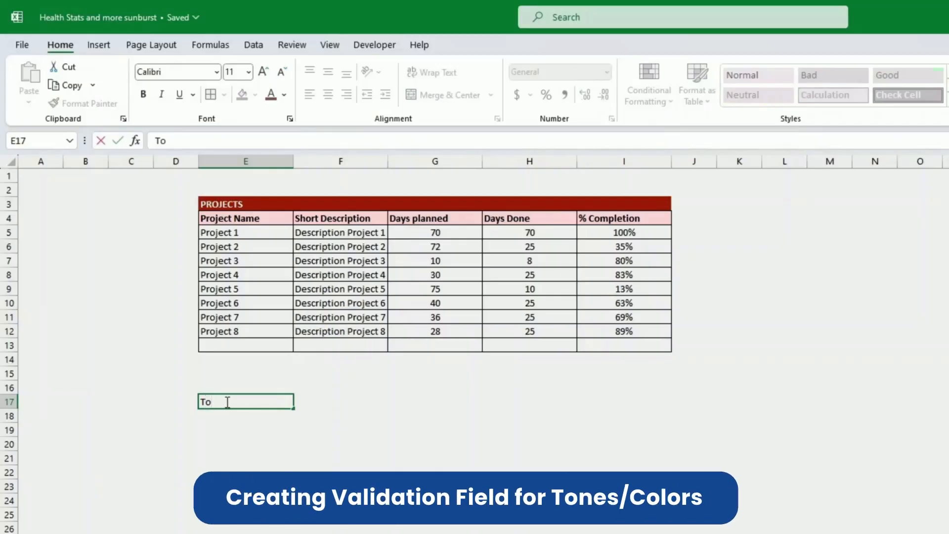
type("nes")
key("Return")
type("1")
key("Return")
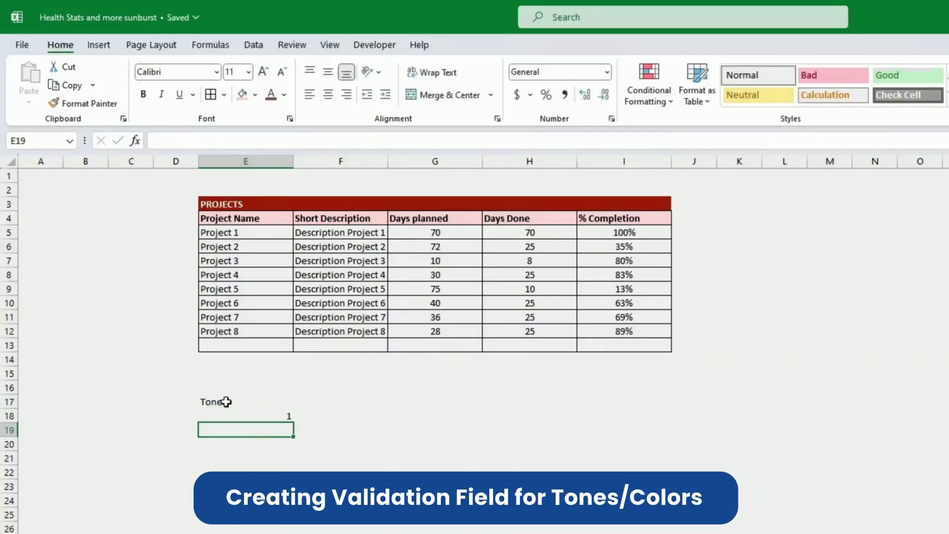
type("2")
key("Return")
type("3")
key("Return")
- Apply all borders to the tone values in E18:E20
key("Up")
key("Up")
key("Up")
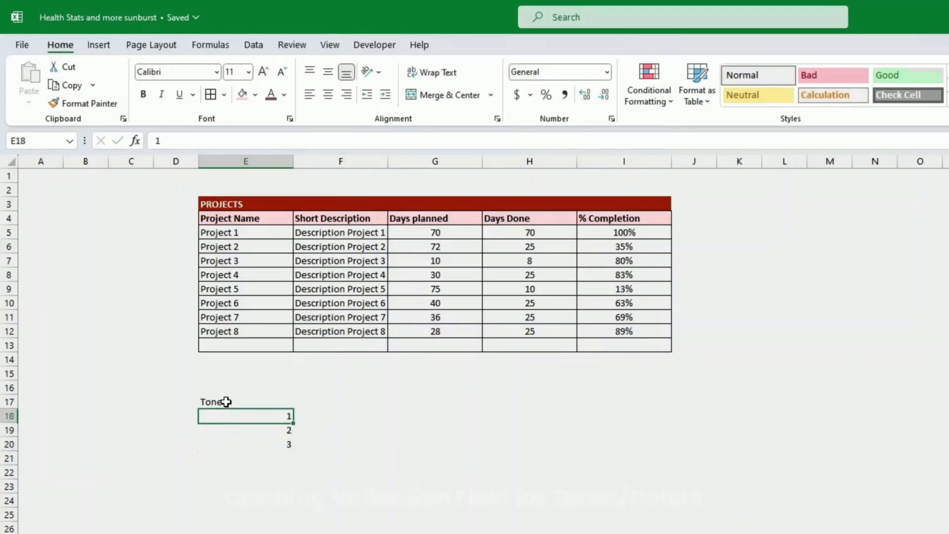
key("shift+Down")
key("shift+Down")
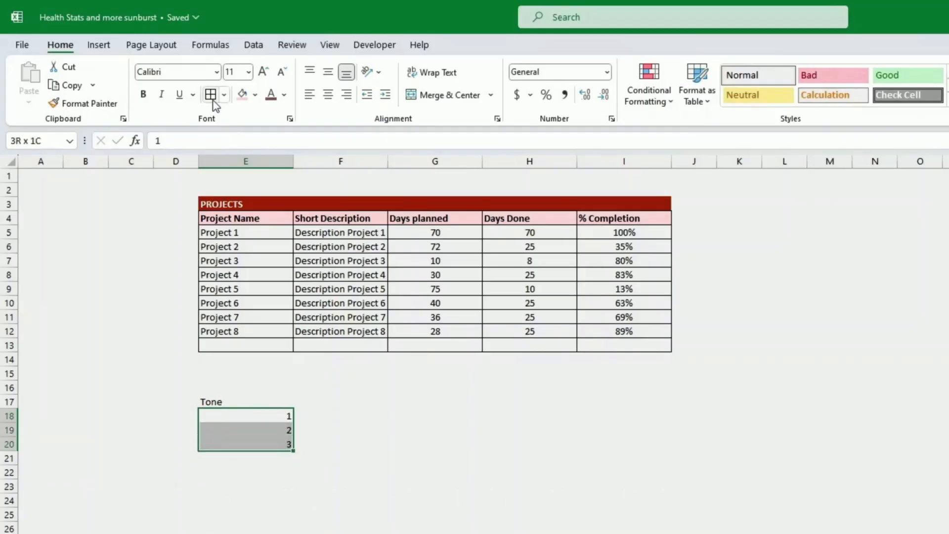
left_click(212, 96)
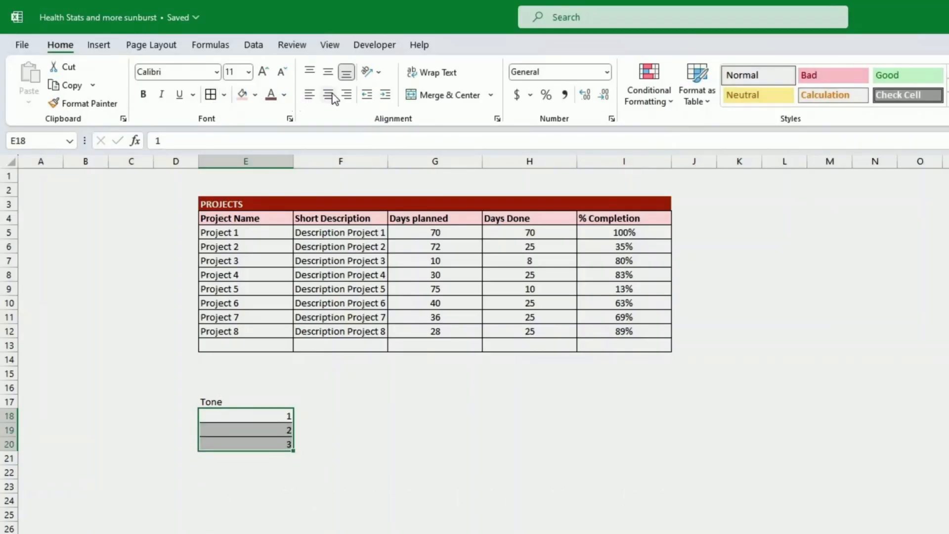
left_click(224, 95)
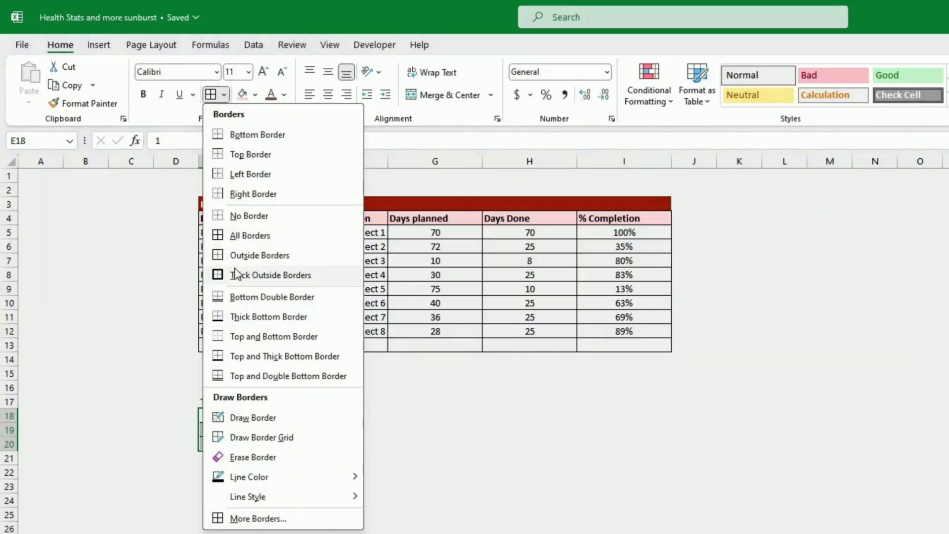
left_click(243, 236)
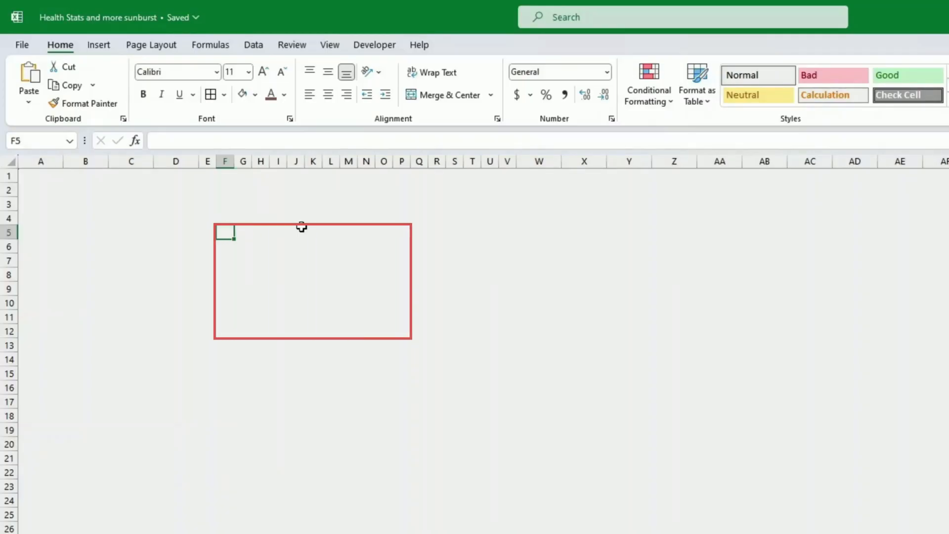
- Mark the width of the project box by entering 1 in F5 and in P5
type("1")
key("Right")
key("Right")
key("Right")
key("Right")
key("Right")
key("Right")
key("Right")
key("Right")
key("Right")
key("Right")
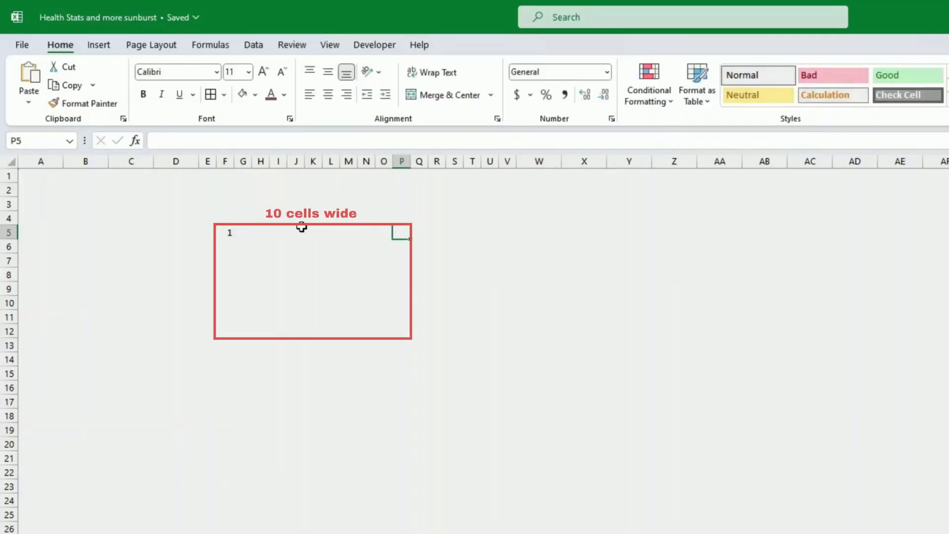
type("1")
- Mark the height of the project box with x in F6:F12 and select the block F5:P12
key("Left")
key("Left")
key("Left")
key("Left")
key("Left")
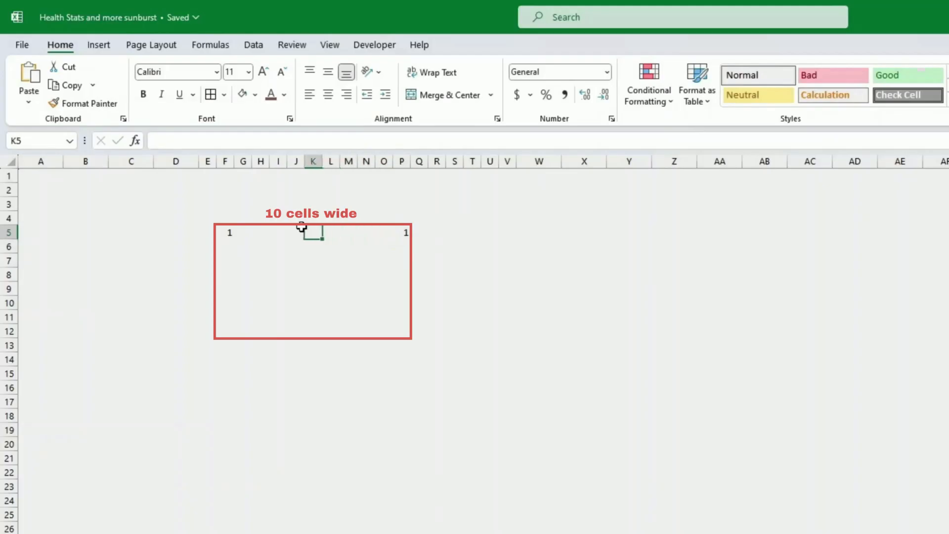
key("Left")
key("Left")
key("Left")
key("Left")
key("Left")
key("Down")
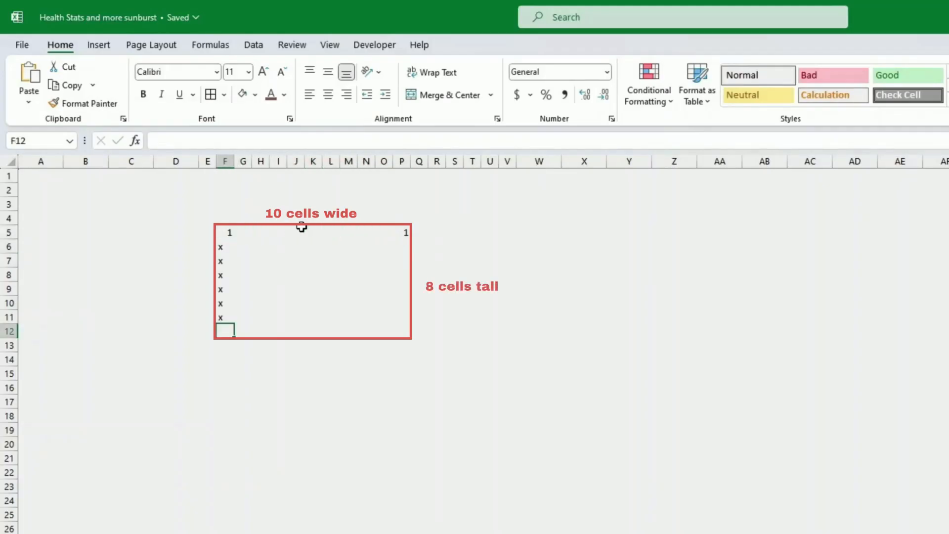
type("x")
key("Down")
key("Up")
left_click_drag(227, 233, 396, 332)
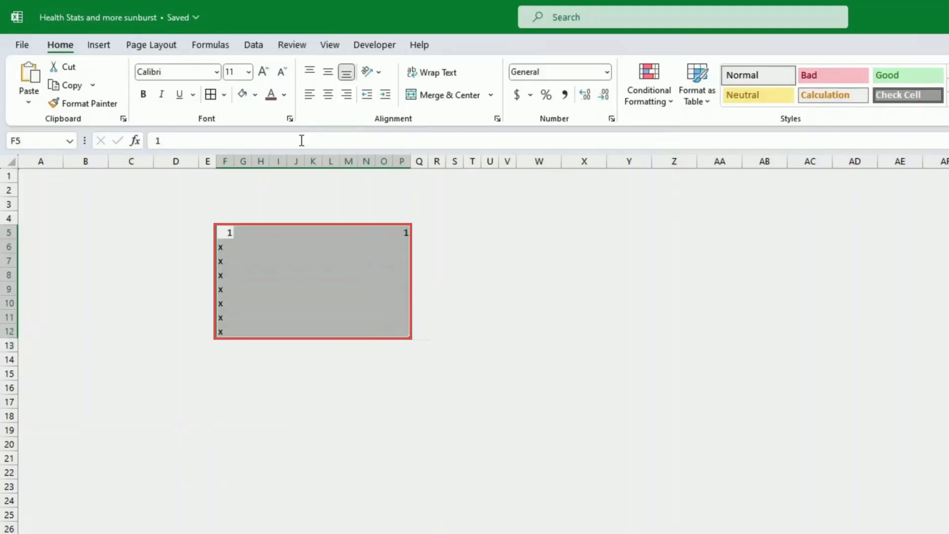
- Apply all borders to the project box F5:P12 and merge and center G5:O5 in its first row
left_click(212, 95)
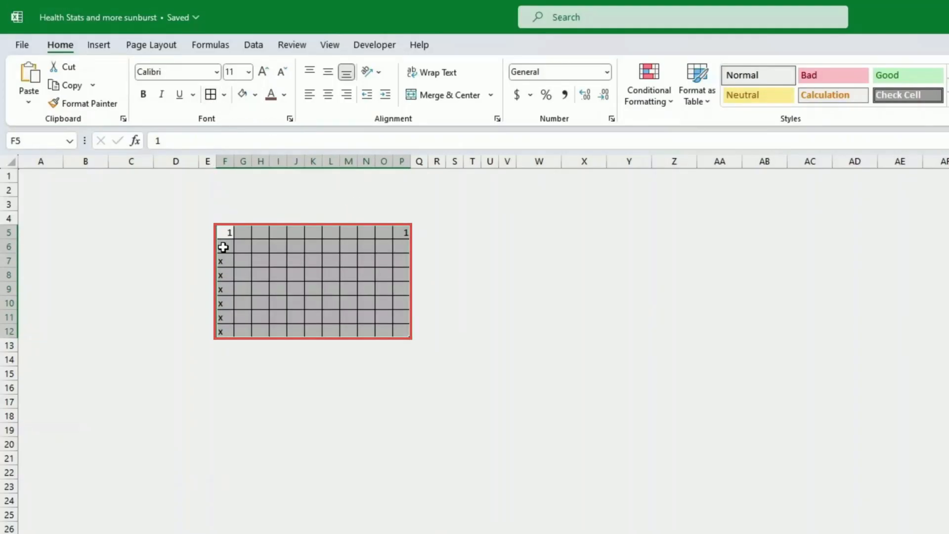
left_click_drag(241, 232, 387, 232)
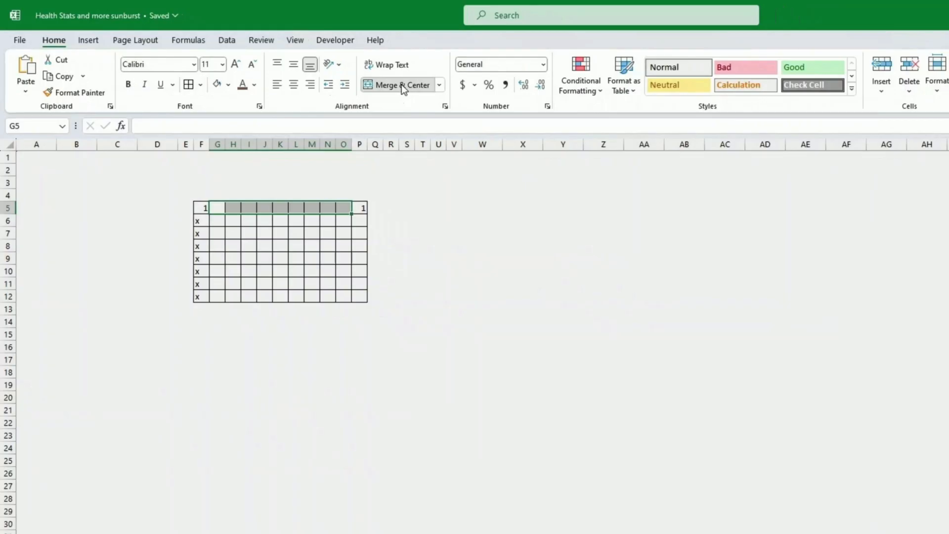
left_click(402, 84)
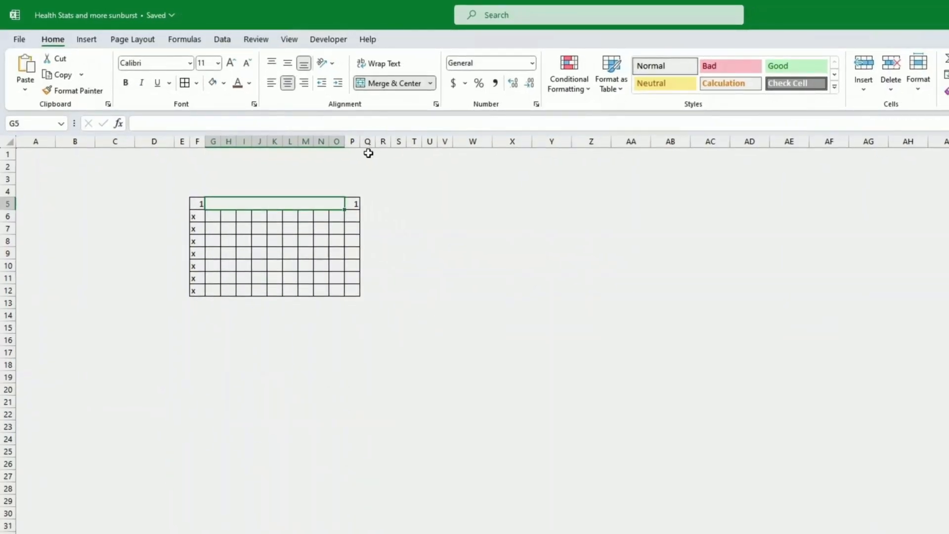
- Add list data validation to the merged cell G5 using the named range Projectlist as source, and check its drop-down
left_click(222, 39)
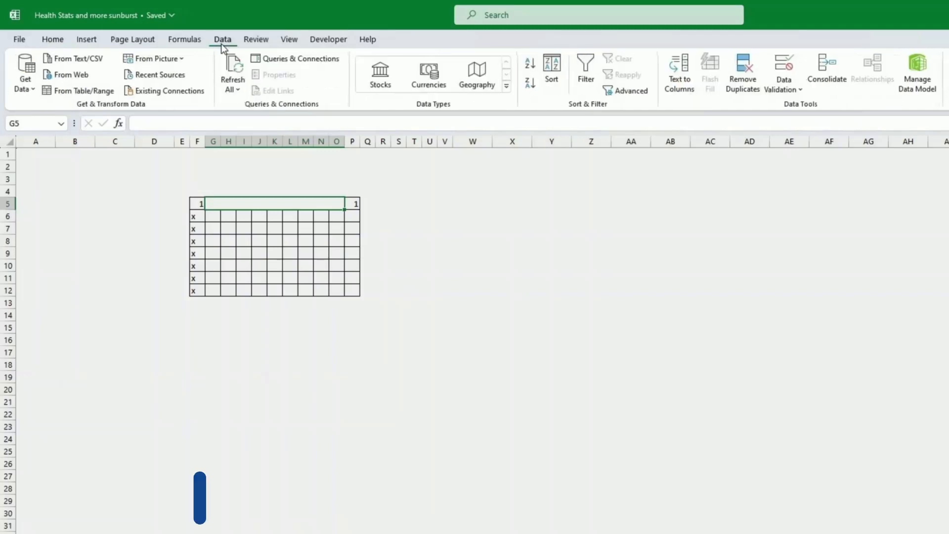
left_click(785, 89)
left_click(799, 107)
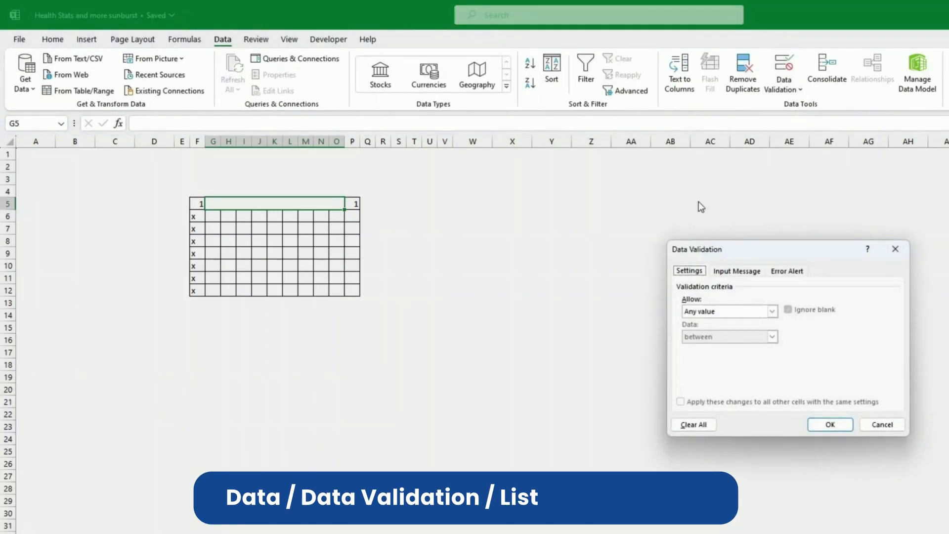
left_click(772, 311)
left_click(726, 346)
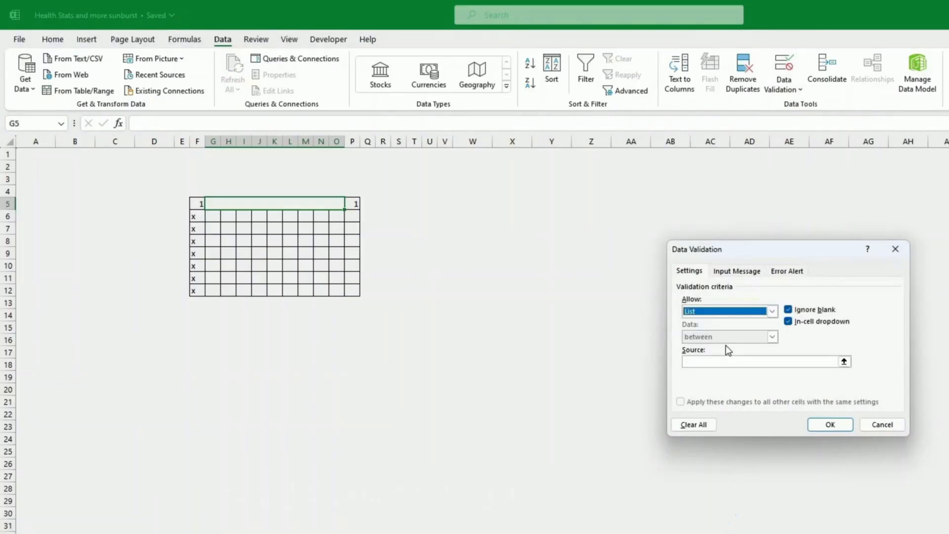
left_click(727, 361)
left_click(331, 533)
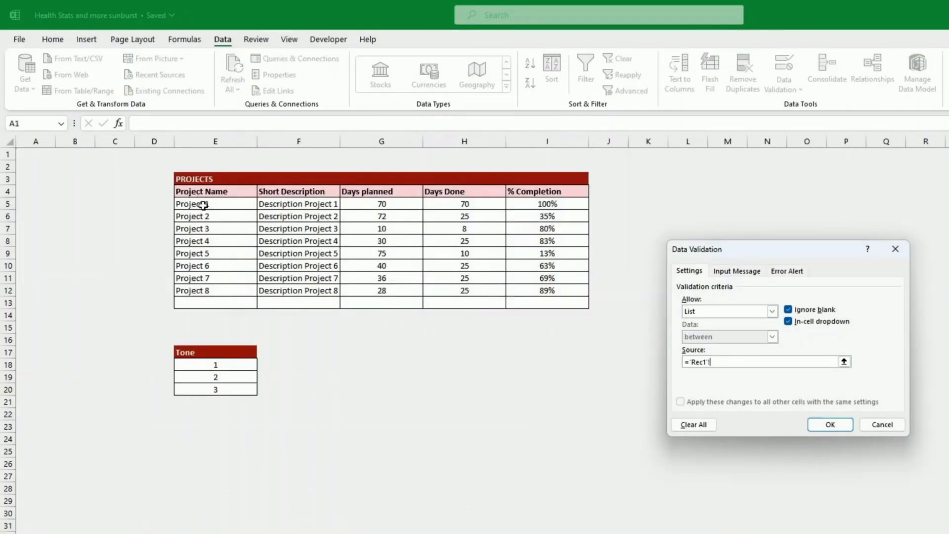
left_click_drag(198, 205, 205, 303)
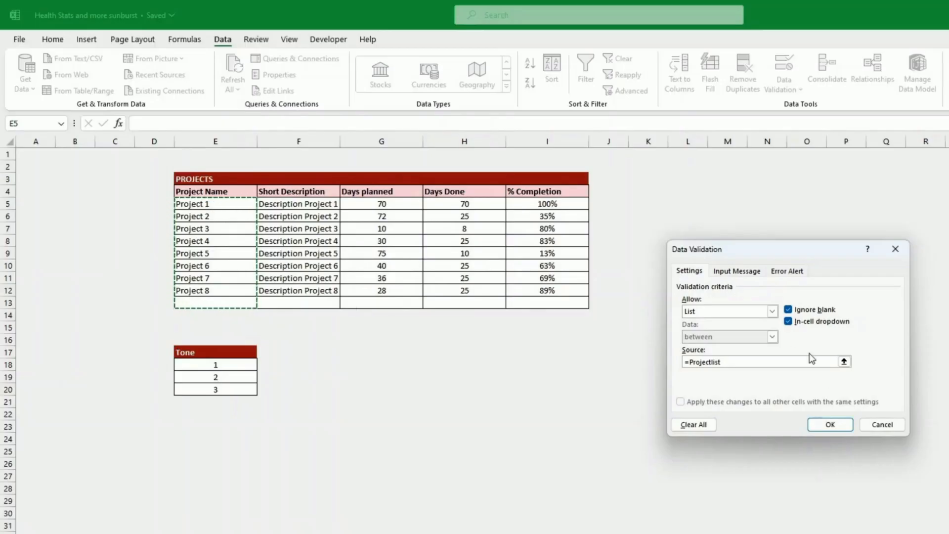
left_click(828, 424)
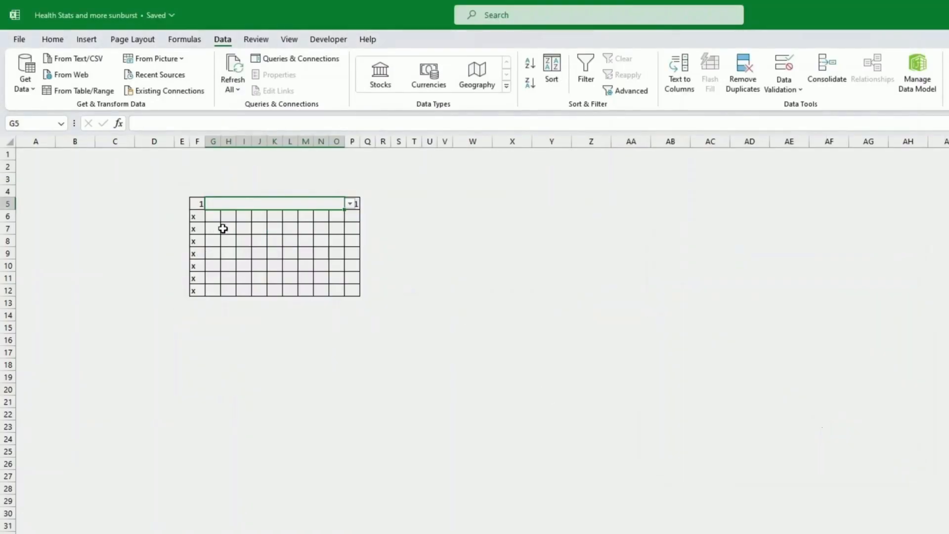
left_click(350, 203)
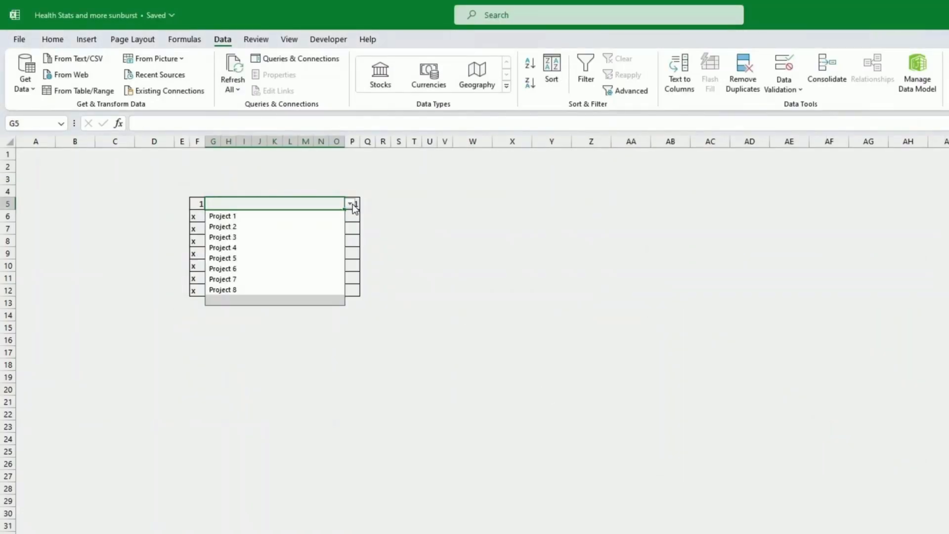
left_click(466, 200)
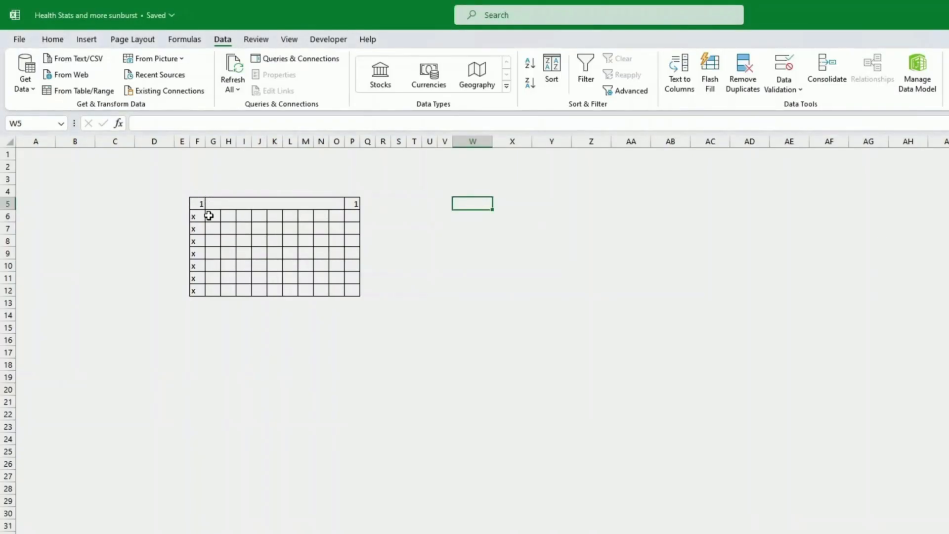
- Fill cell F3 above the project box with the standard light green color
left_click(198, 174)
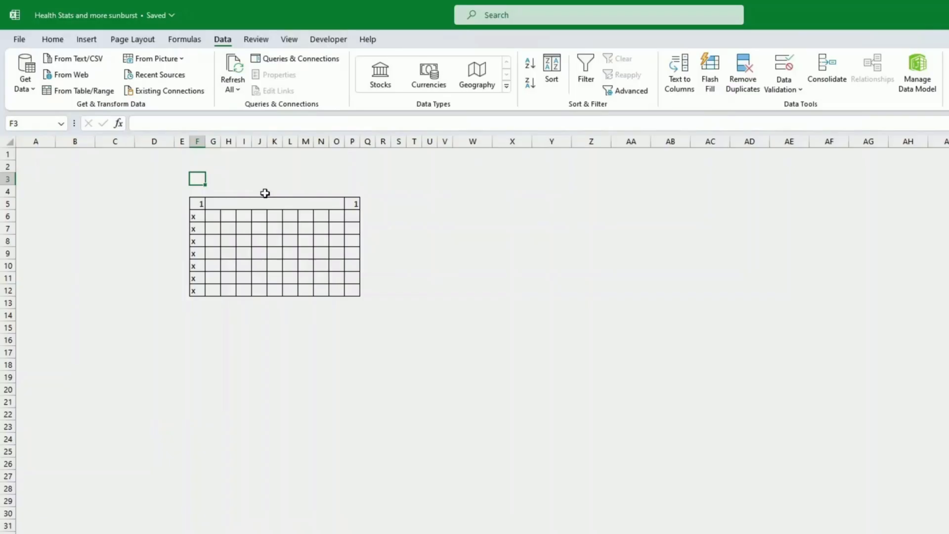
left_click(63, 39)
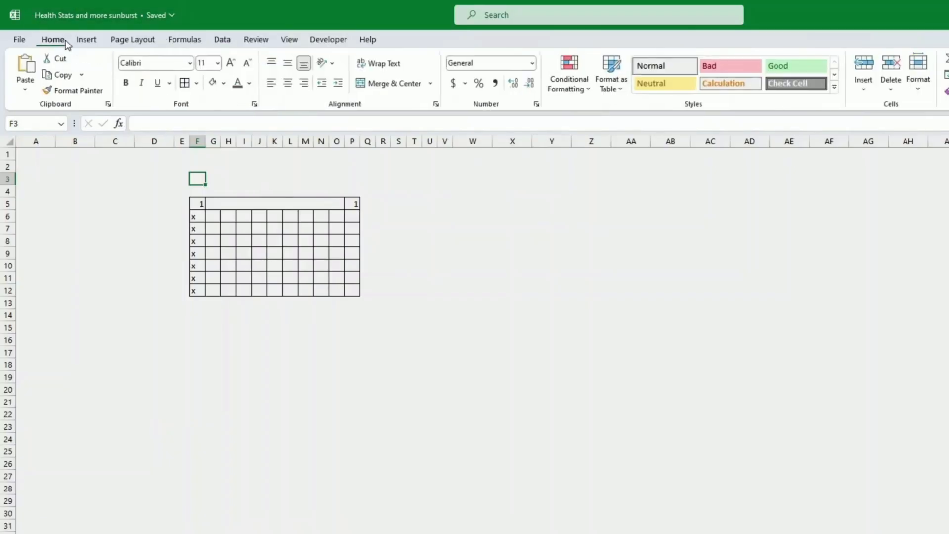
left_click(224, 85)
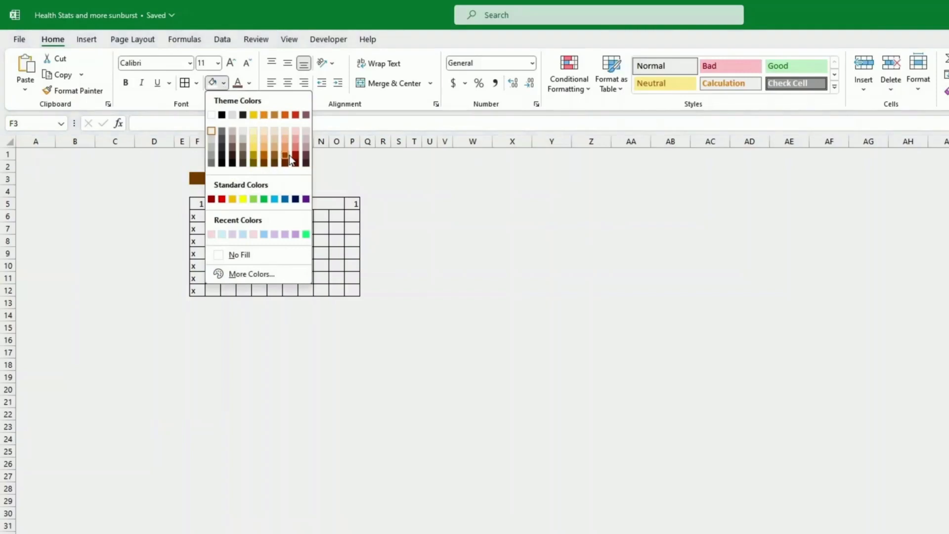
left_click(253, 198)
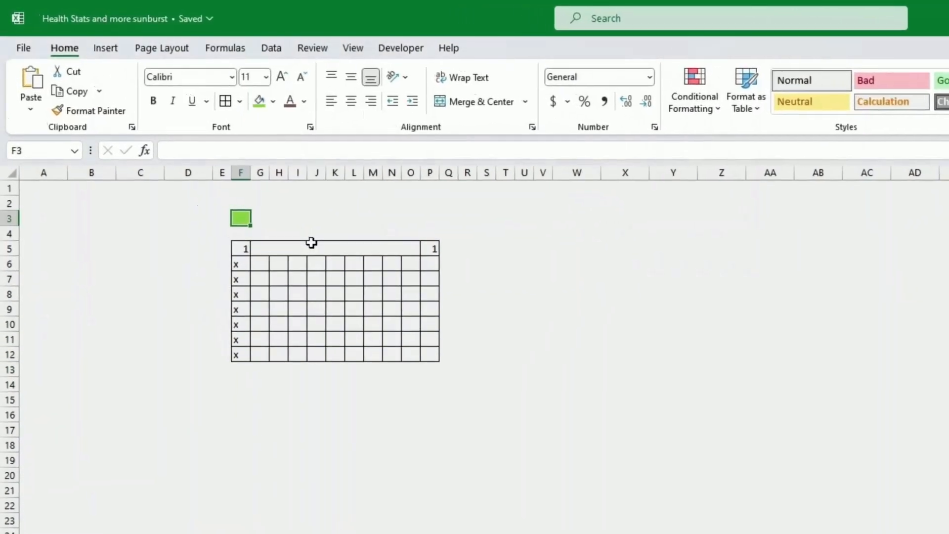
- Merge and center cells H3:I3 above the project box
left_click(266, 222)
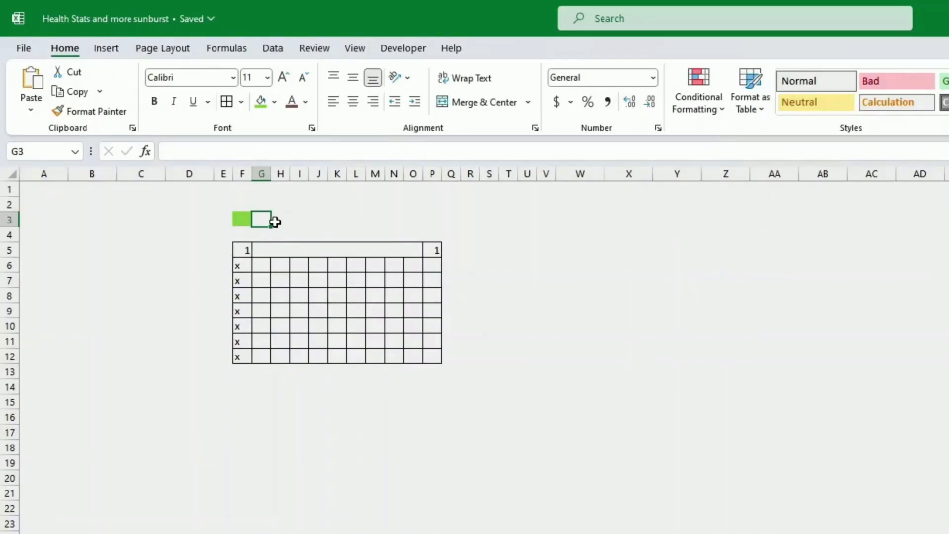
left_click_drag(285, 218, 299, 218)
left_click(476, 98)
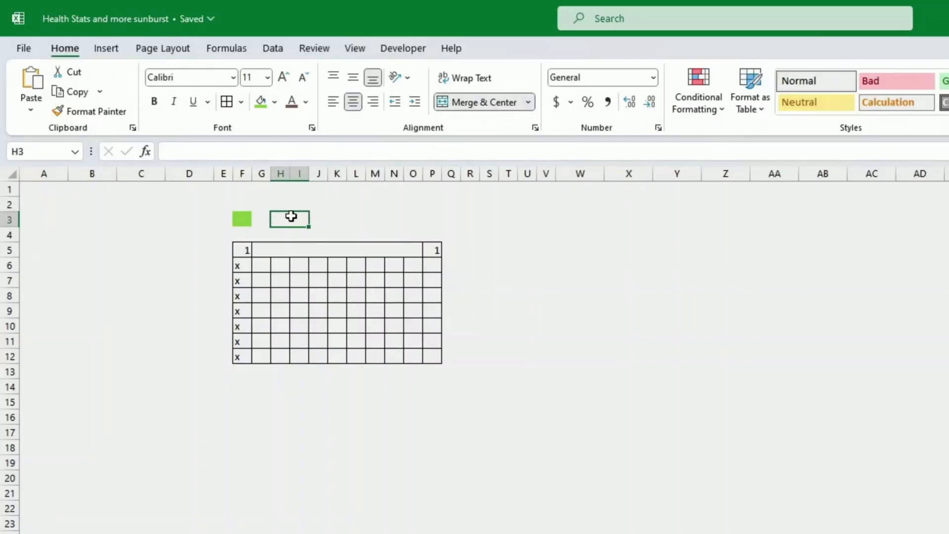
- Choose Project 1 in the project drop-down of cell G5
left_click(346, 246)
left_click(430, 249)
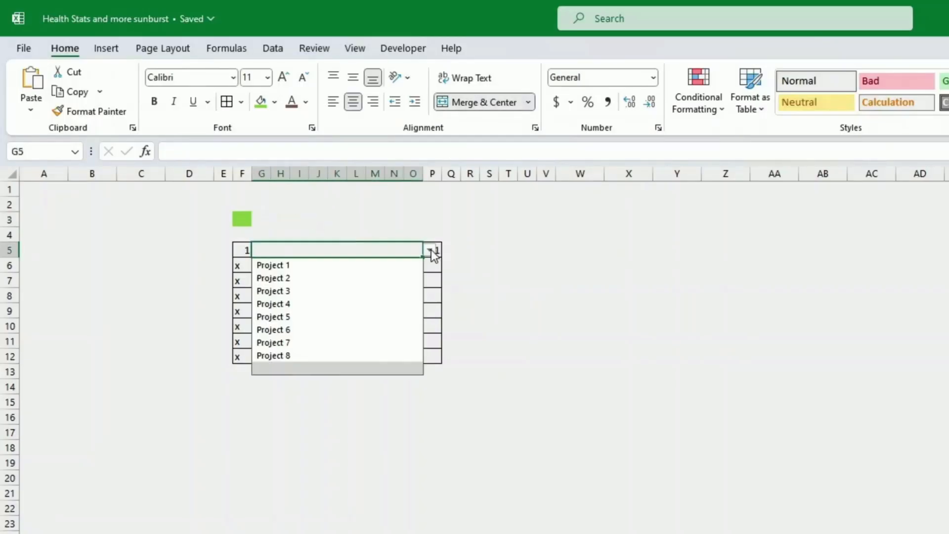
left_click(392, 266)
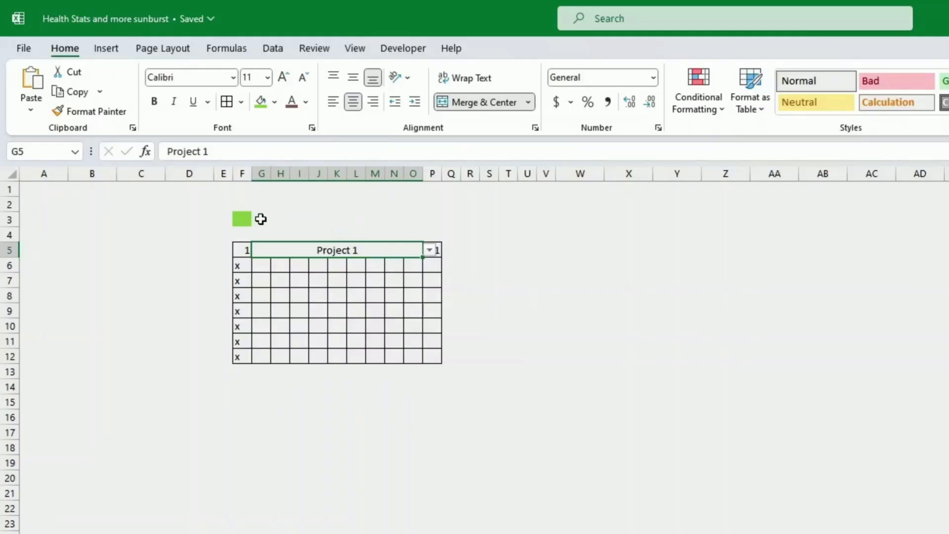
- Fill the merged cell H3:I3 with a light gold theme color
left_click(261, 219)
left_click(293, 218)
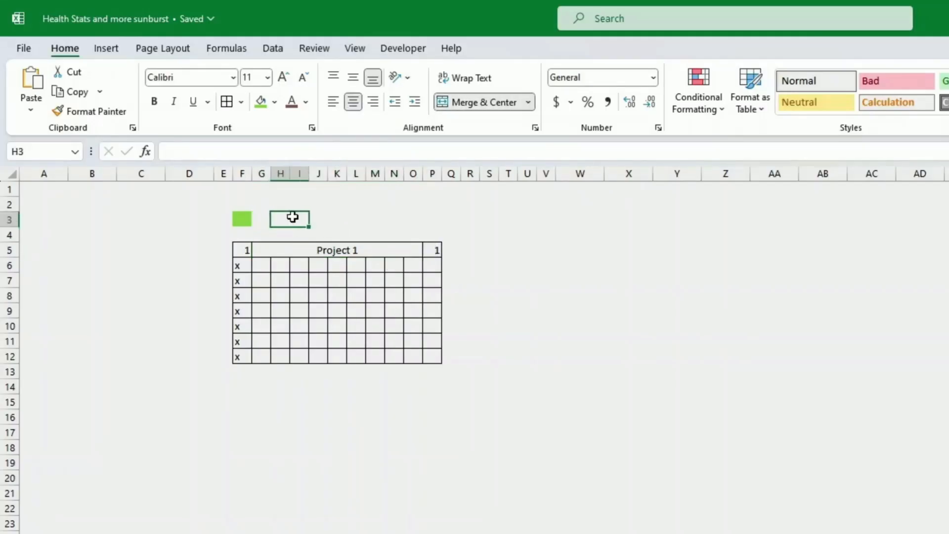
left_click(276, 102)
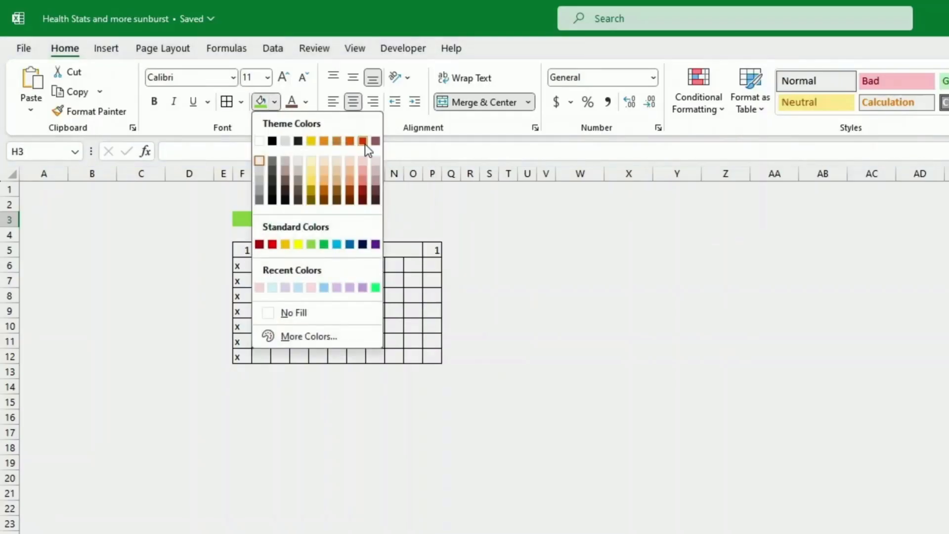
left_click(313, 177)
left_click(508, 204)
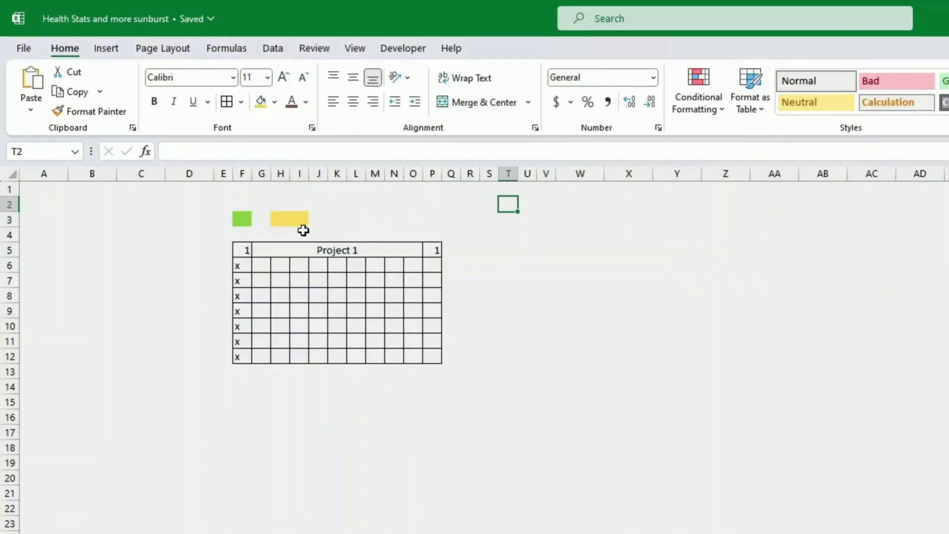
- Add list data validation to the green cell F3 using the tone values in Rec1 E18:E20, and check its drop-down
left_click(246, 225)
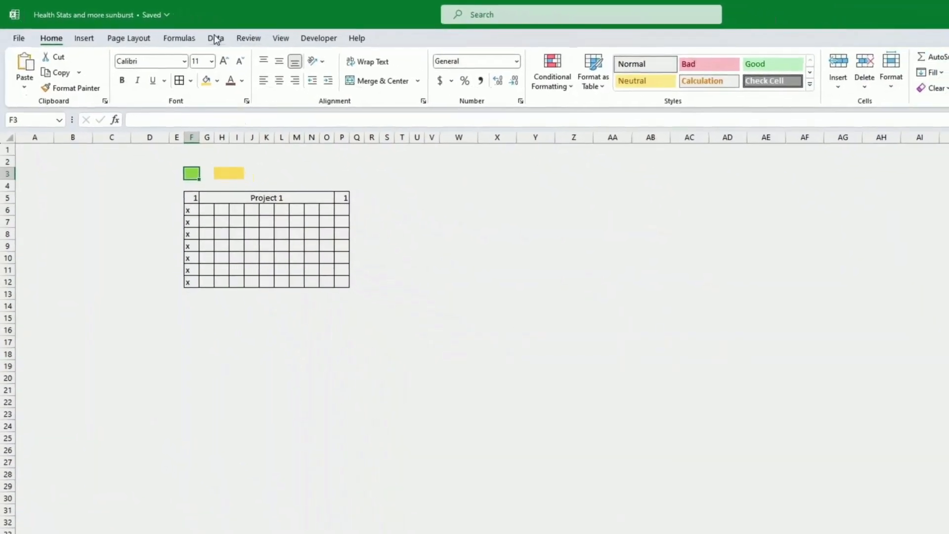
left_click(215, 39)
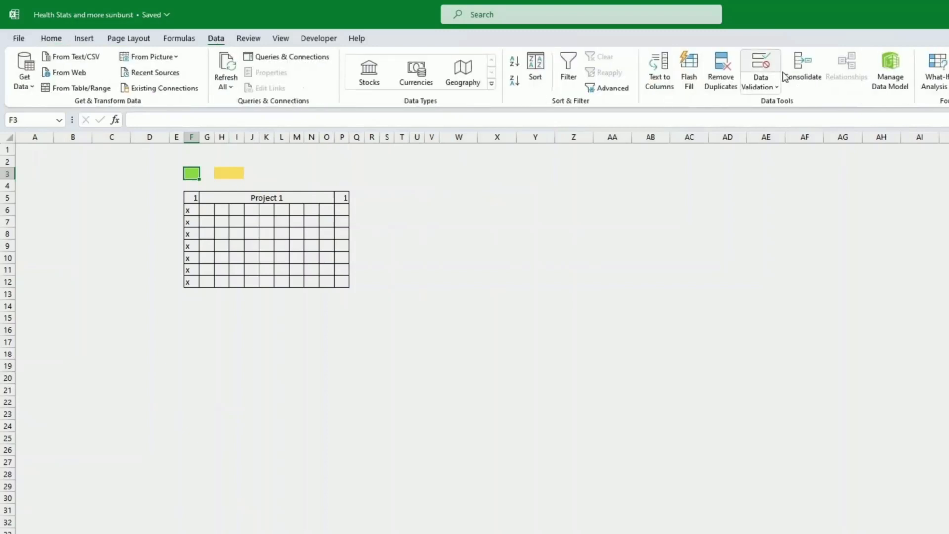
left_click(776, 89)
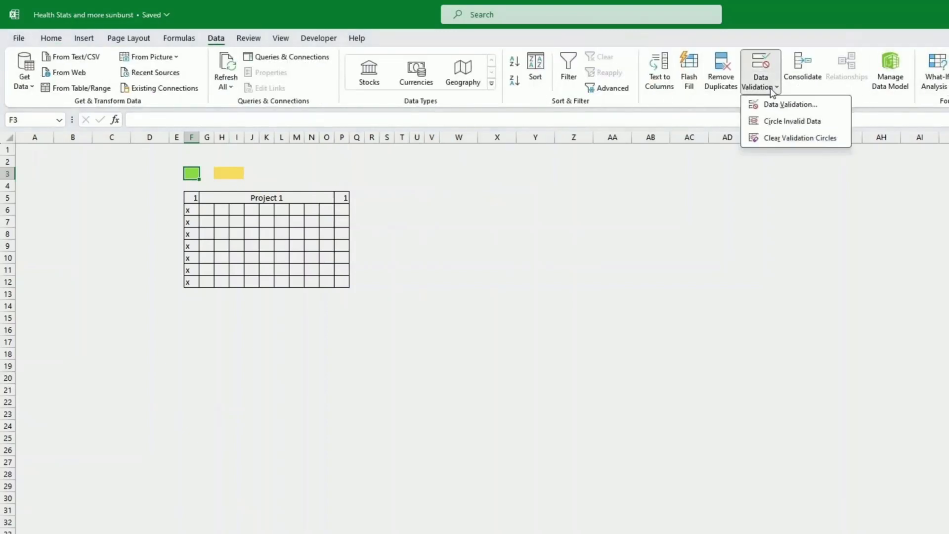
left_click(779, 105)
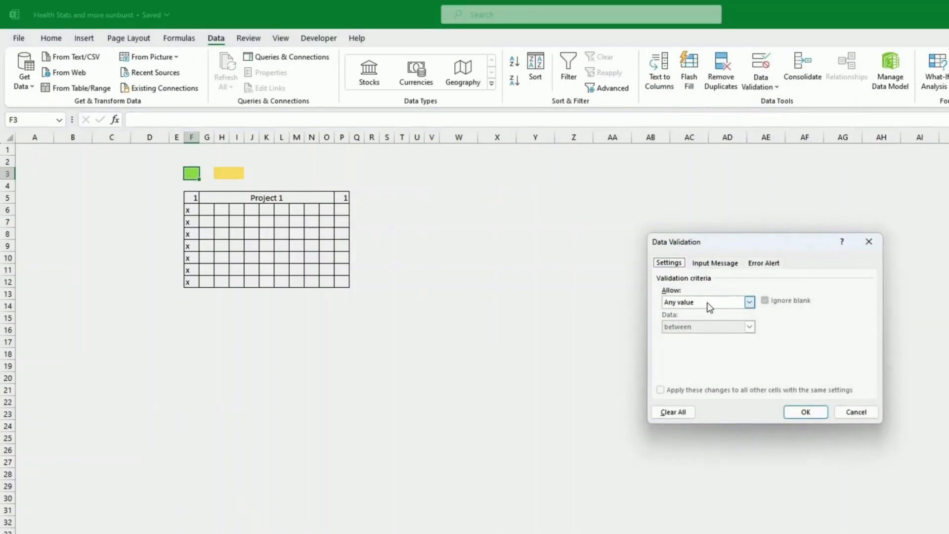
left_click(710, 303)
left_click(705, 342)
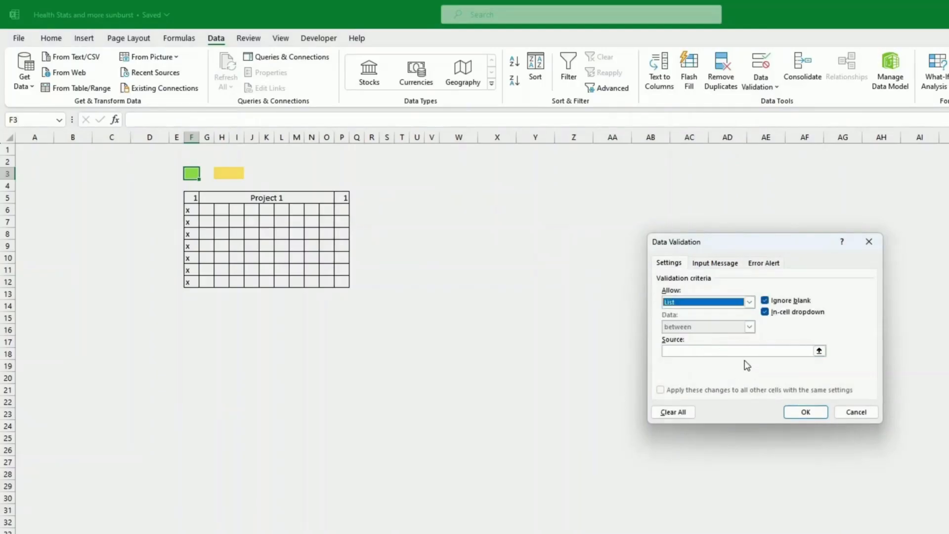
left_click(814, 351)
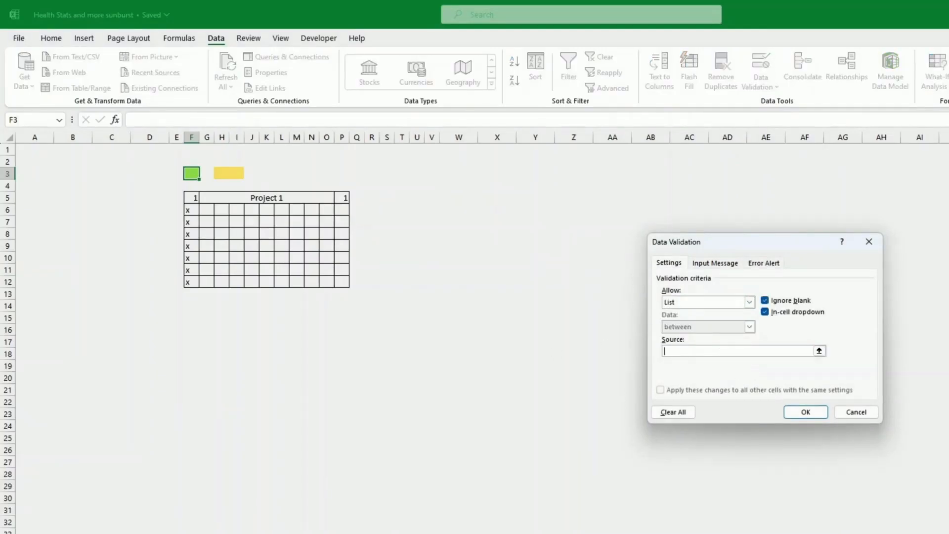
left_click(257, 533)
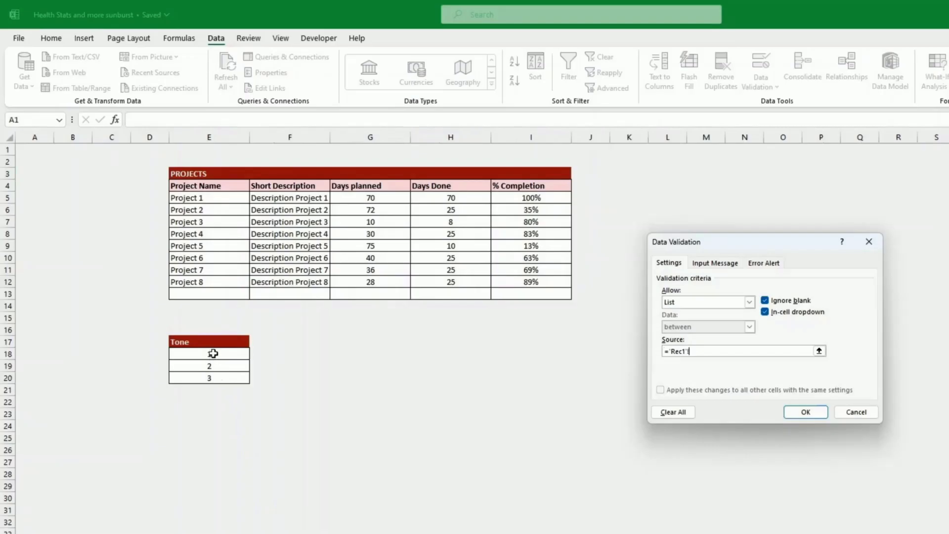
left_click_drag(213, 354, 213, 377)
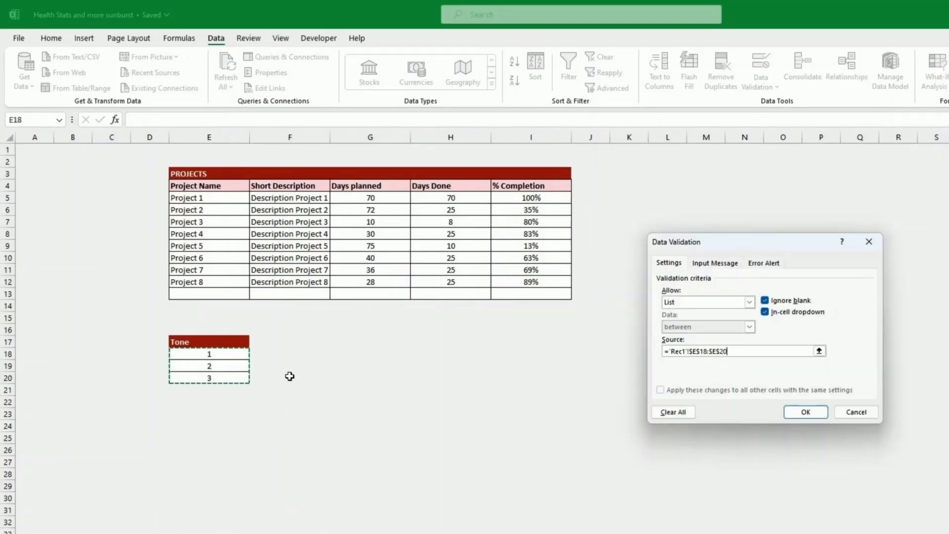
left_click(806, 412)
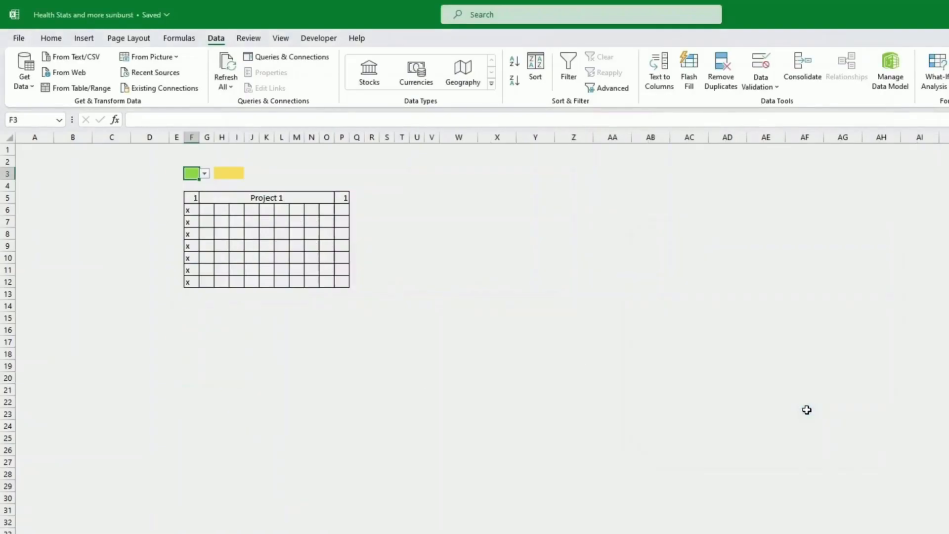
left_click(205, 176)
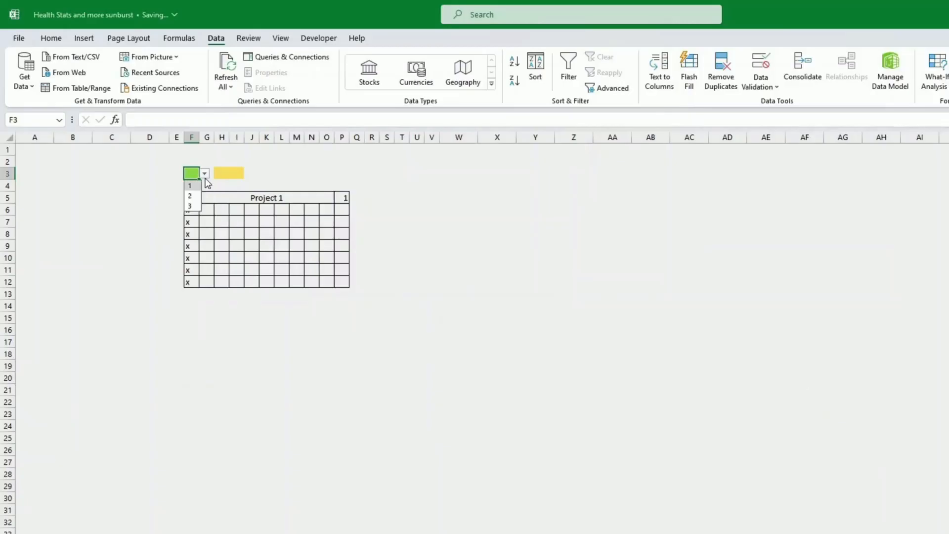
left_click(374, 206)
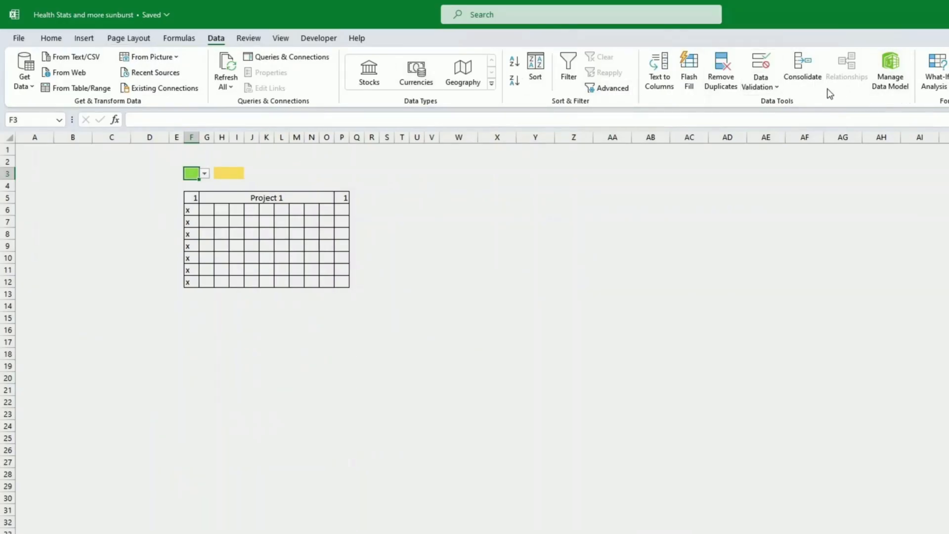
- Add an input message to F3's data validation listing 1 - Red, 2 - Violet and 3 - Blue on separate lines
left_click(764, 85)
left_click(772, 105)
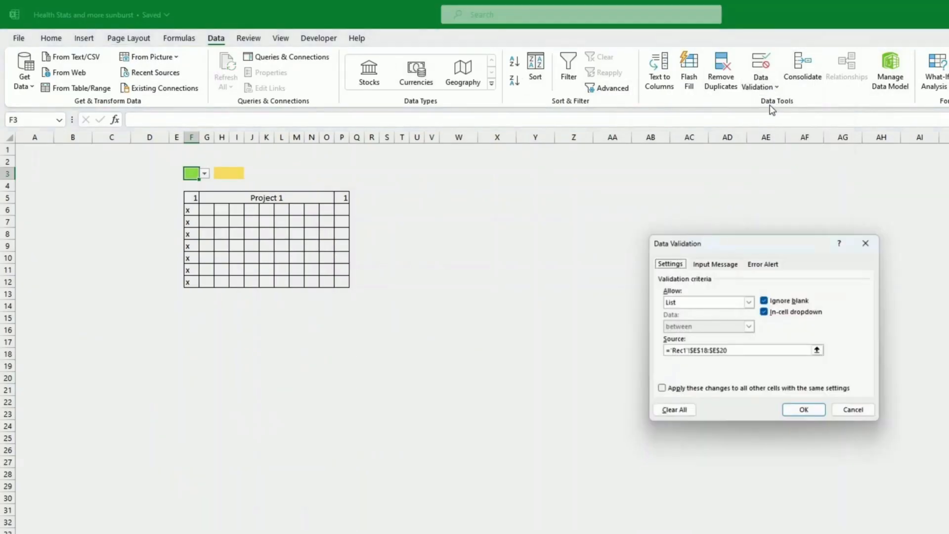
left_click(712, 263)
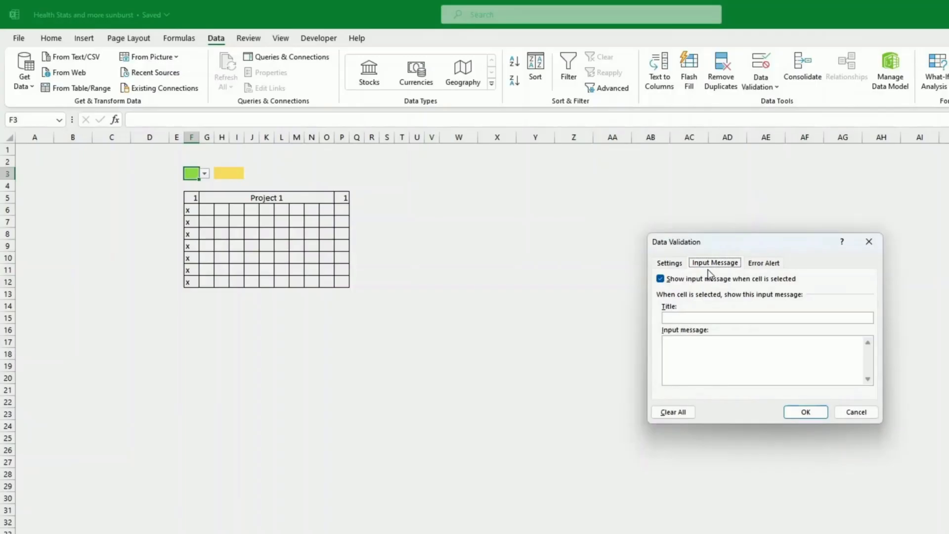
left_click(679, 342)
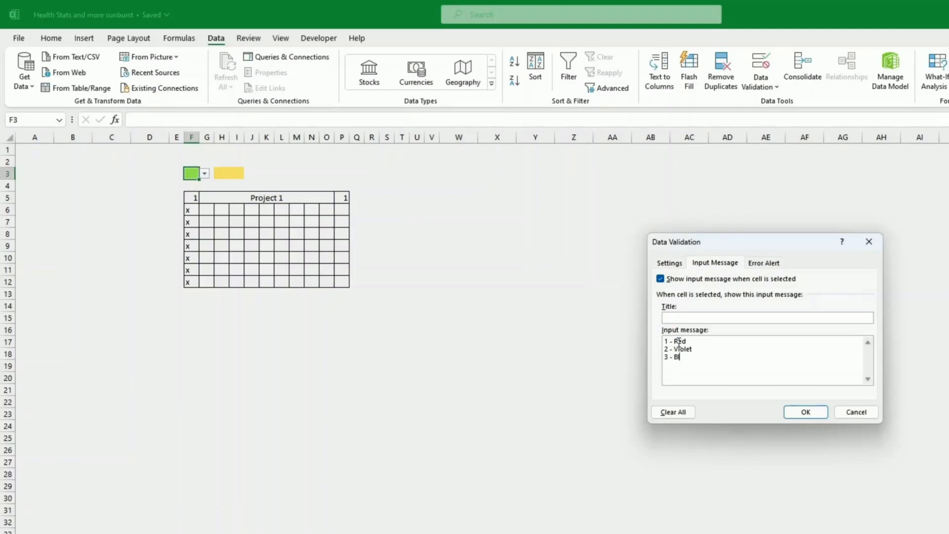
left_click(805, 412)
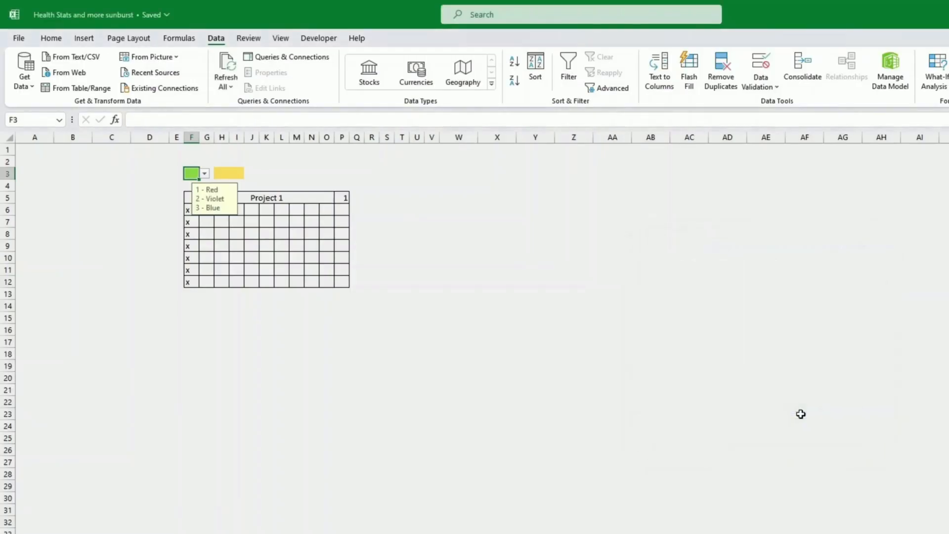
- Choose tone 2 in the drop-down of the green cell F3
left_click(451, 271)
left_click(191, 173)
left_click(204, 174)
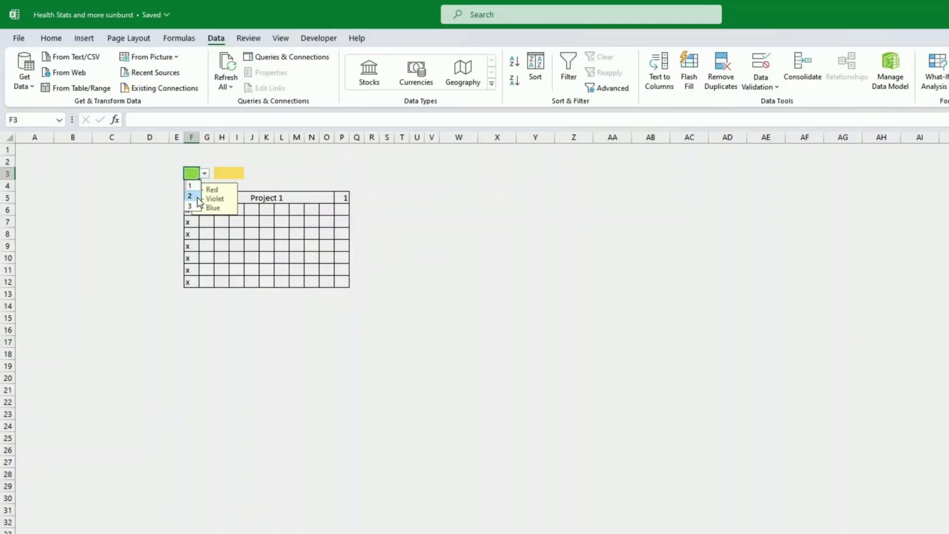
left_click(196, 192)
left_click(448, 211)
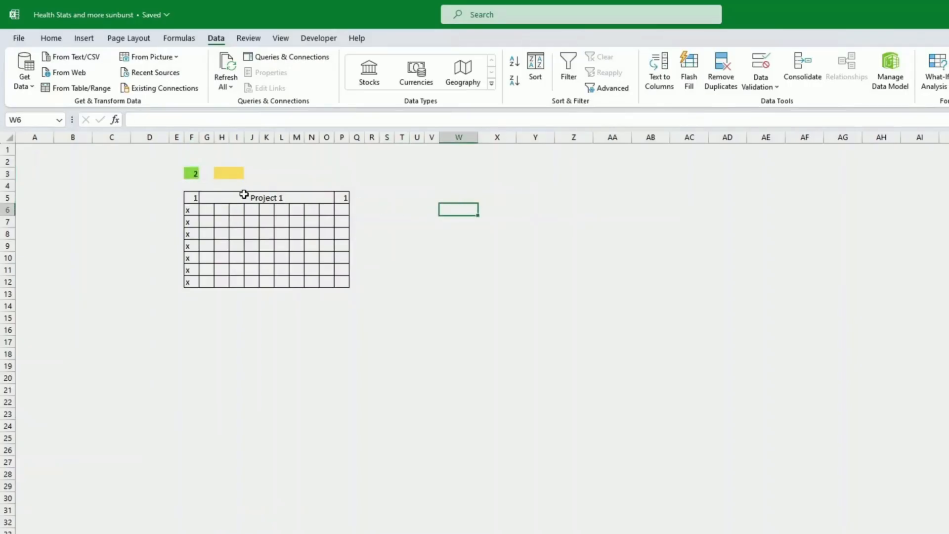
- Show the chosen project's completion percentage in H3 and enter =IF(G5<>"",XLOOKUP(G5,Projectlist,Description,"",1),"") in F6
left_click(223, 173)
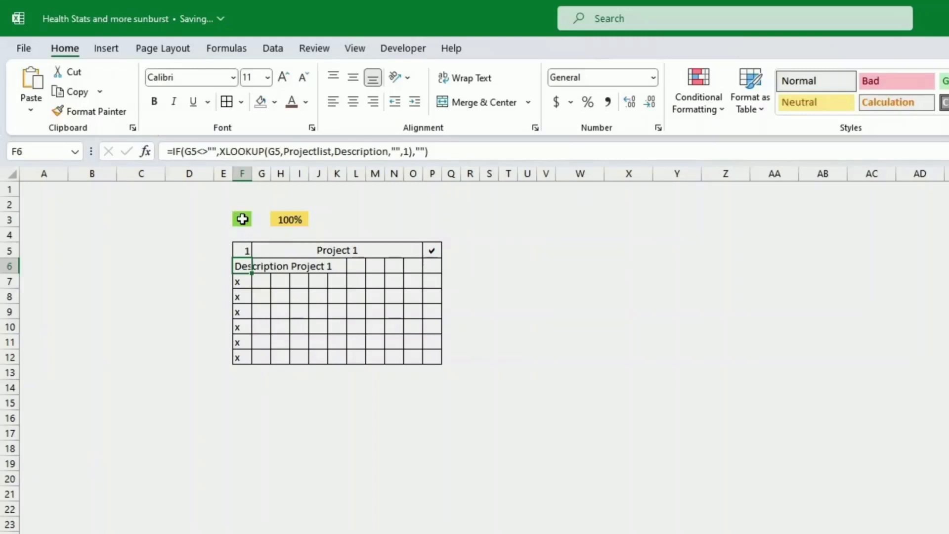
left_click(324, 249)
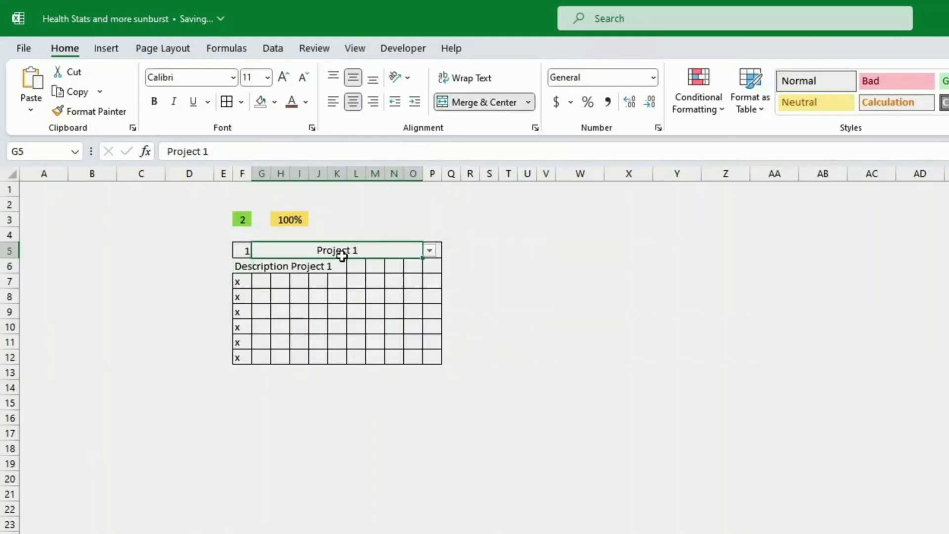
left_click(241, 267)
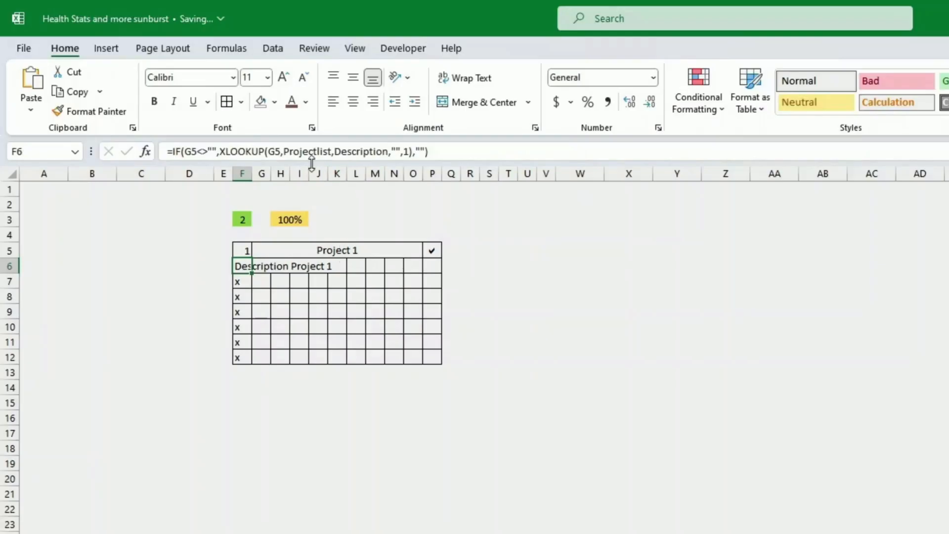
left_click(338, 249)
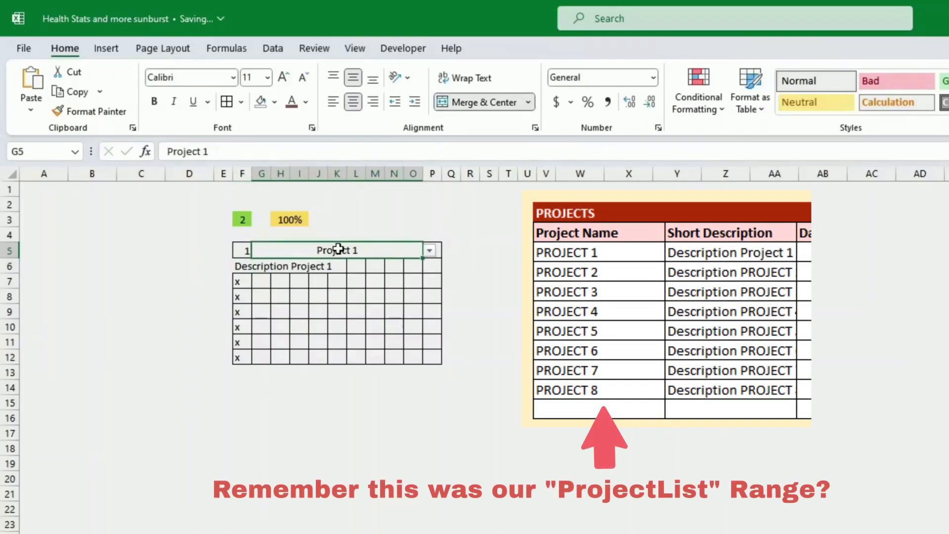
- Enter =IF(G5<>"","Completed: "&TEXT(XLOOKUP(G5,Projectlist,Completion,"",1),"#%"),"") in cell F8
left_click(249, 267)
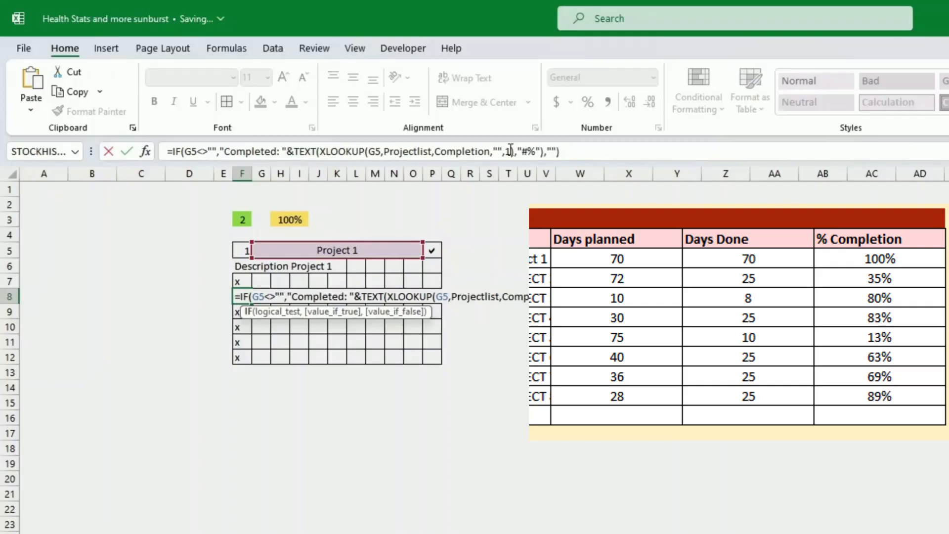
key("Return")
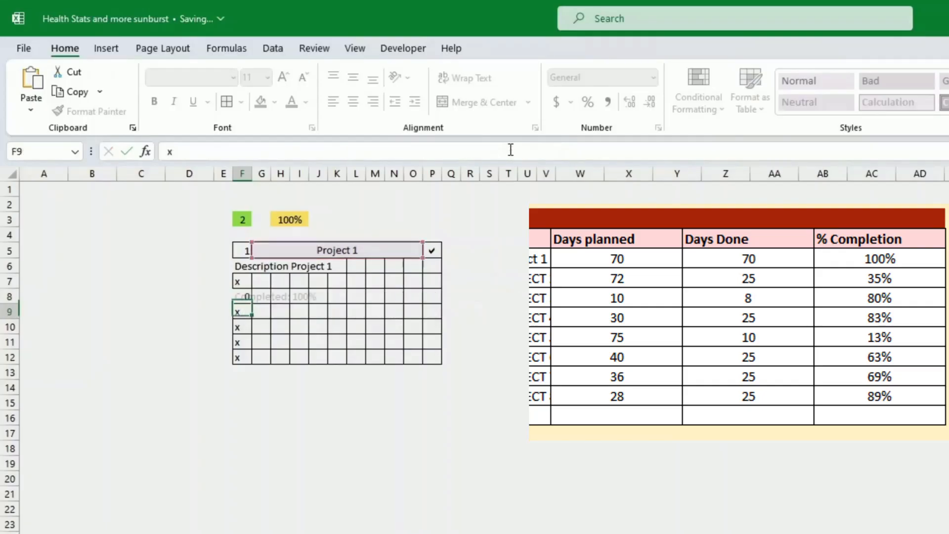
key("Up")
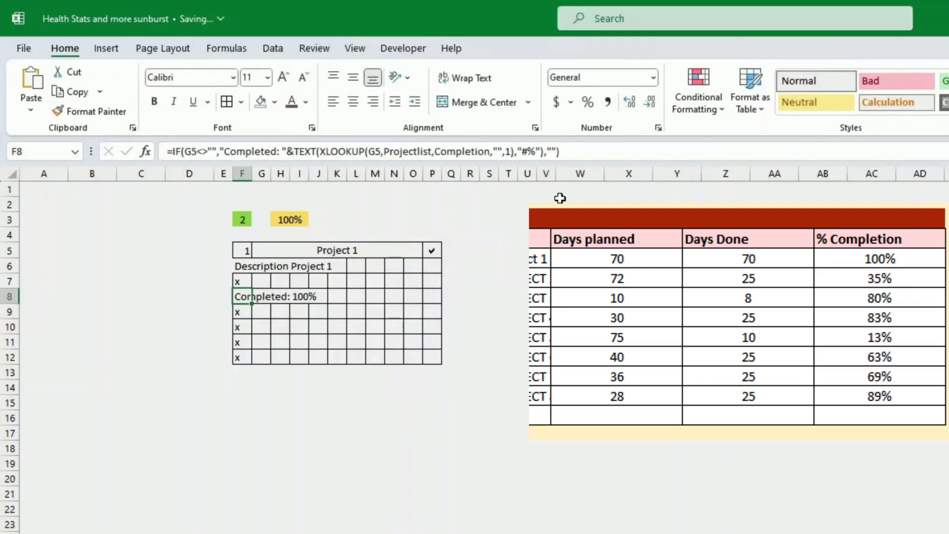
- Choose Project 3 in the project drop-down of cell G5 to test the lookup formulas
left_click(400, 250)
left_click(430, 251)
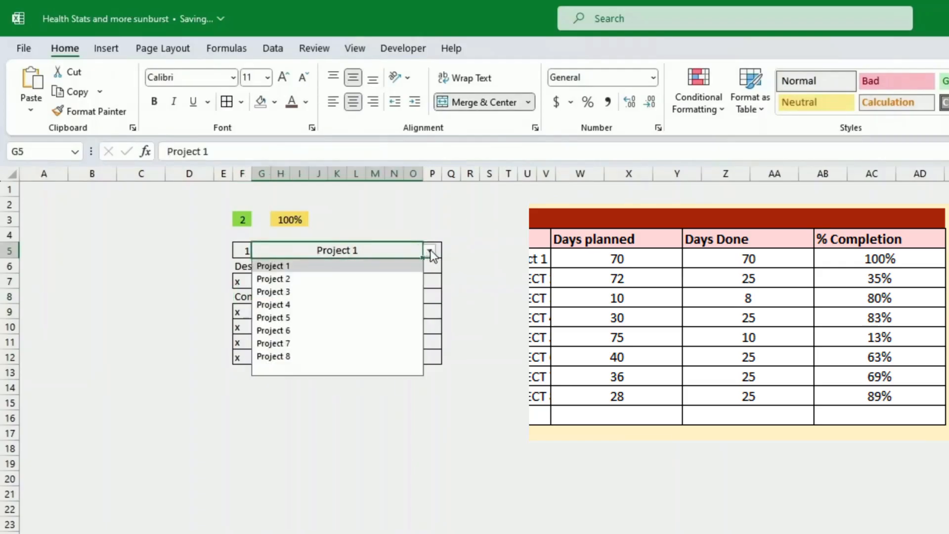
left_click(402, 291)
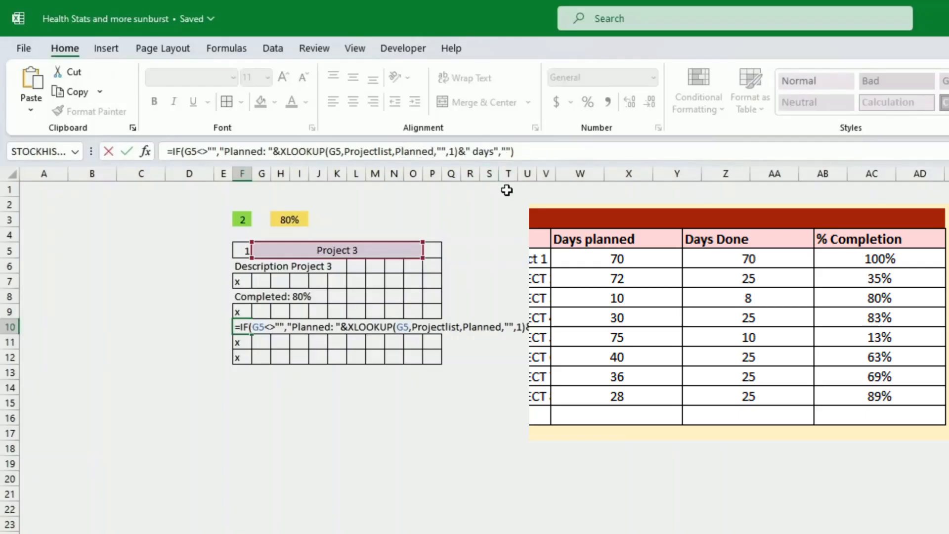
- Enter =IF(G5<>"","Planned: "&XLOOKUP(G5,Projectlist,Planned,"",1)&" days","") in cell F10
key("Return")
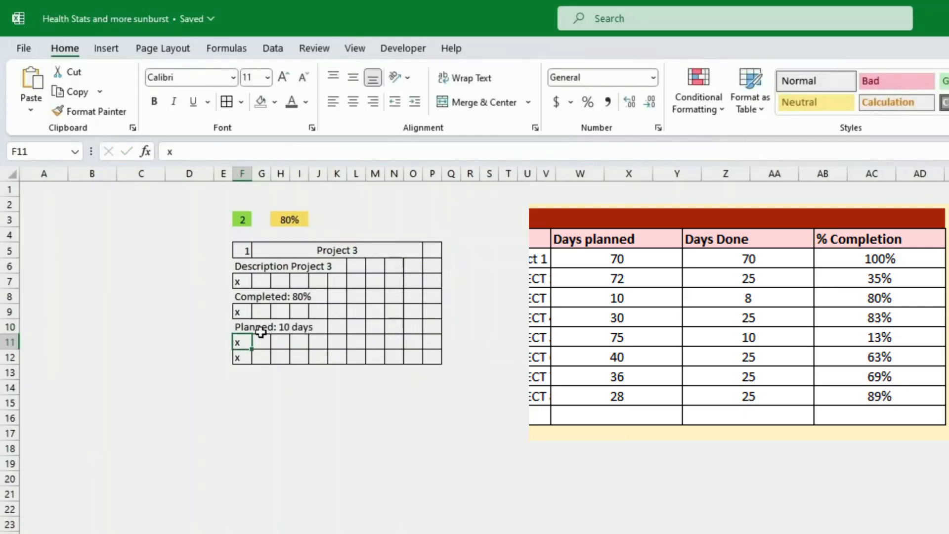
key("alt+Tab")
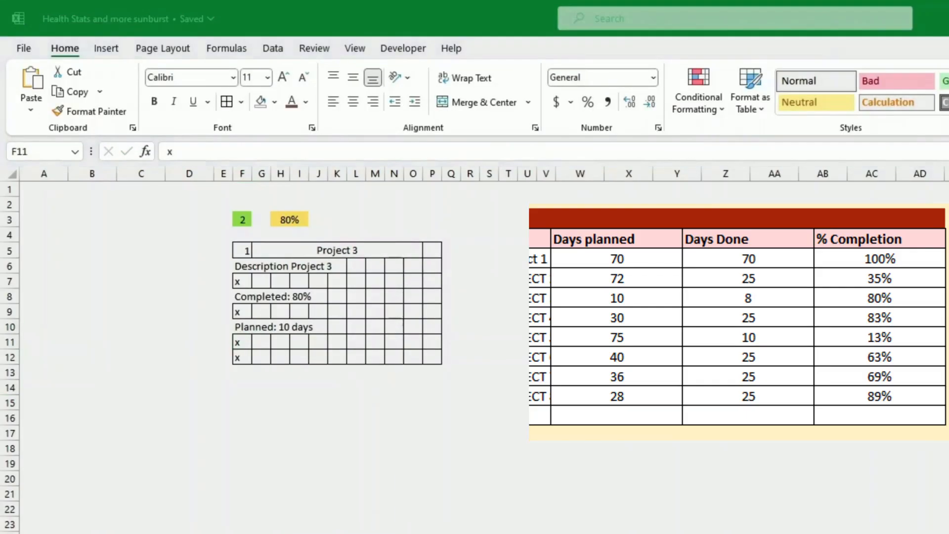
- Copy the planned-days formula from F10 to F11 and change both project references in the copy to G5
left_click(240, 328)
key("ctrl+c")
left_click(240, 343)
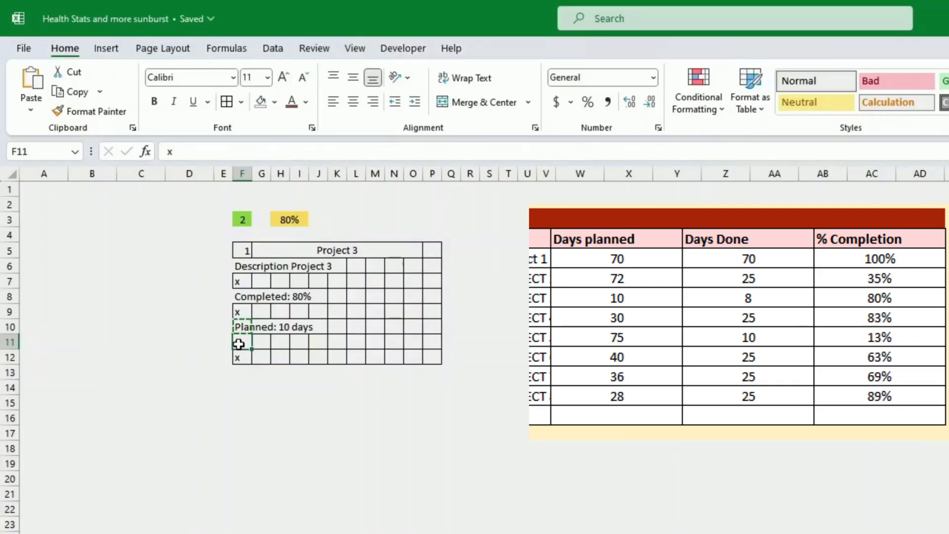
key("ctrl+v")
left_click(341, 153)
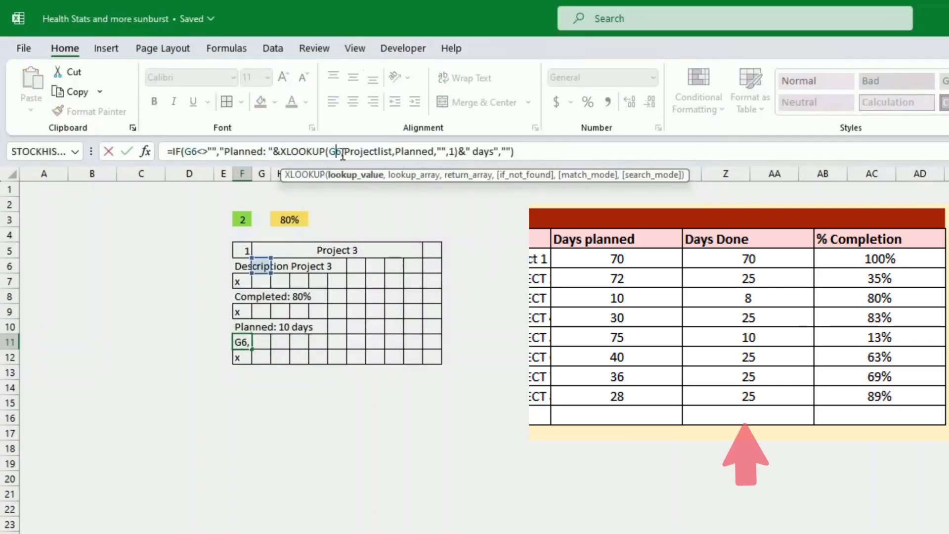
key("BackSpace")
type("5")
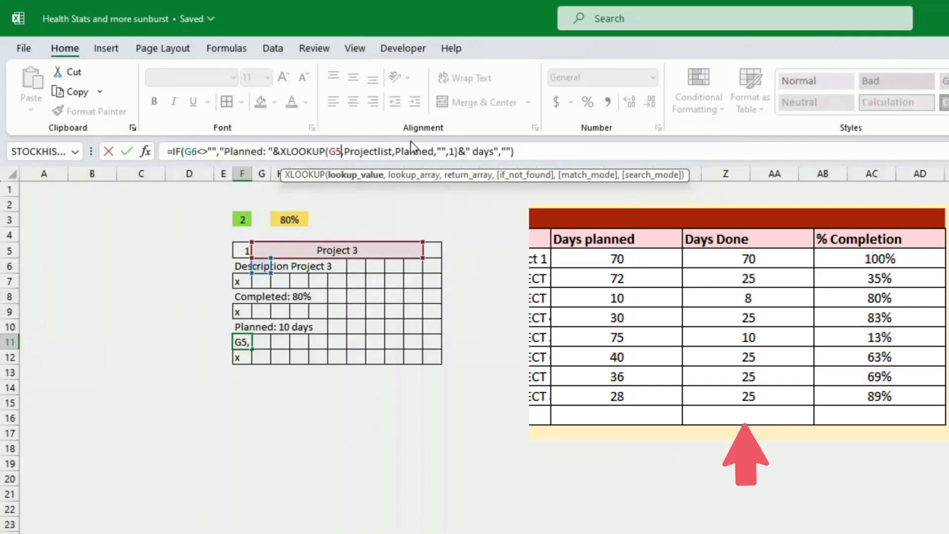
left_click(192, 153)
key("BackSpace")
type("5")
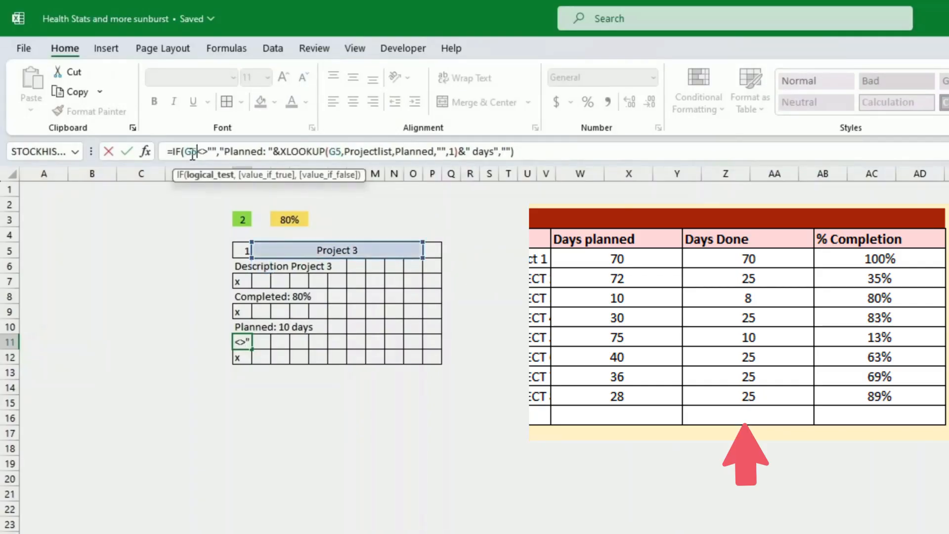
- Change the F11 formula's label text and its XLOOKUP return range from Planned to Done
left_click(265, 152)
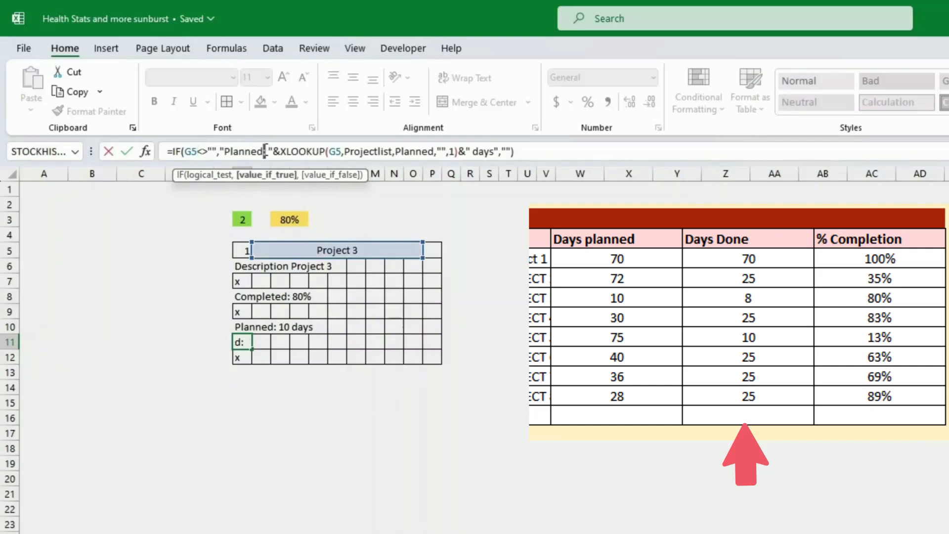
left_click_drag(264, 150, 226, 151)
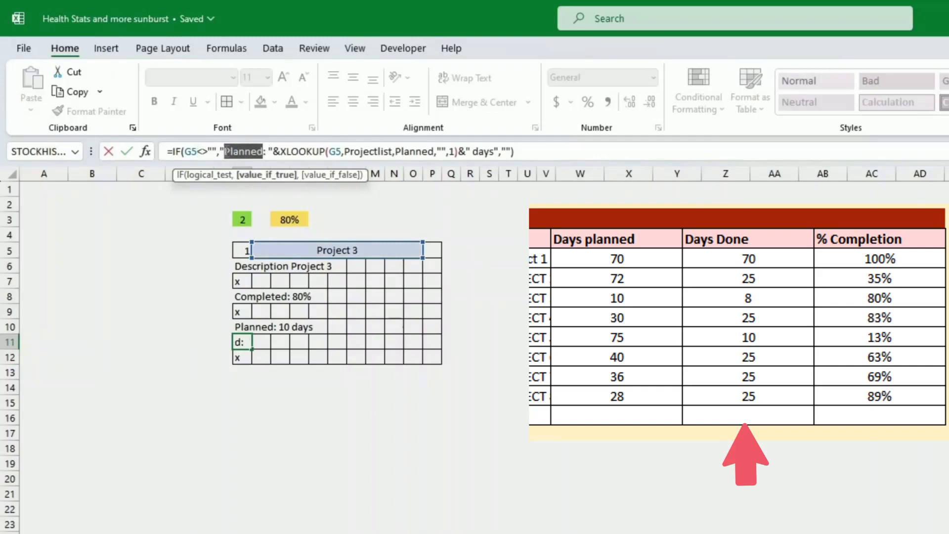
type("Done")
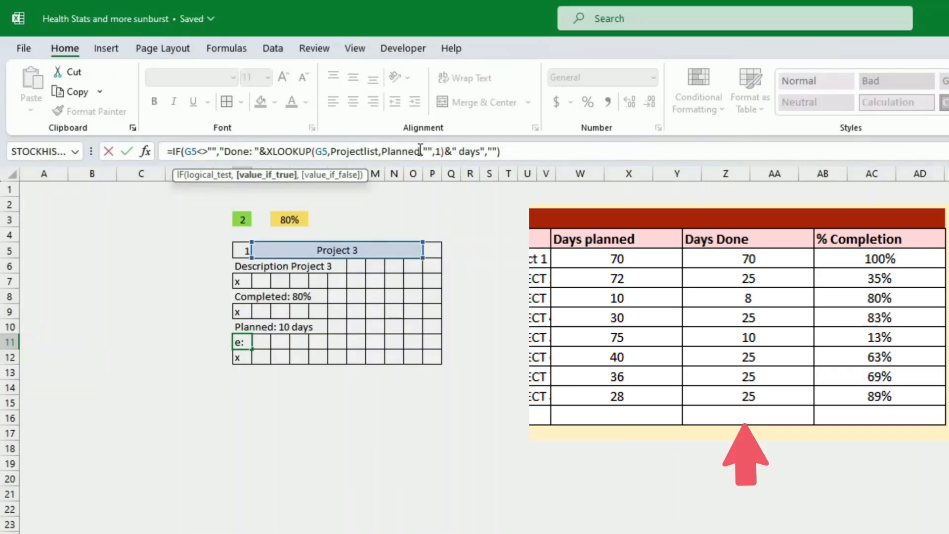
left_click_drag(420, 150, 382, 151)
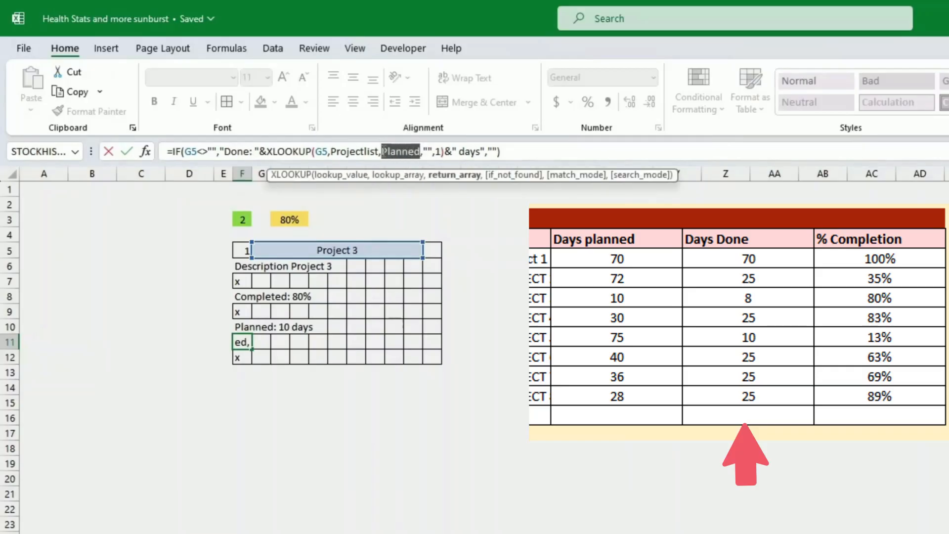
type("Done")
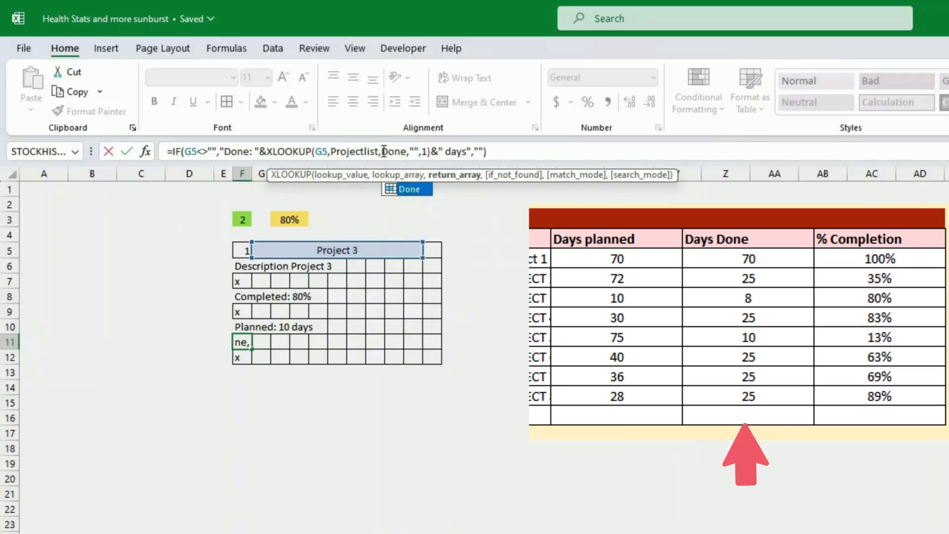
key("Return")
- Remove all borders from the project box F5:P12
left_click_drag(391, 266, 375, 275)
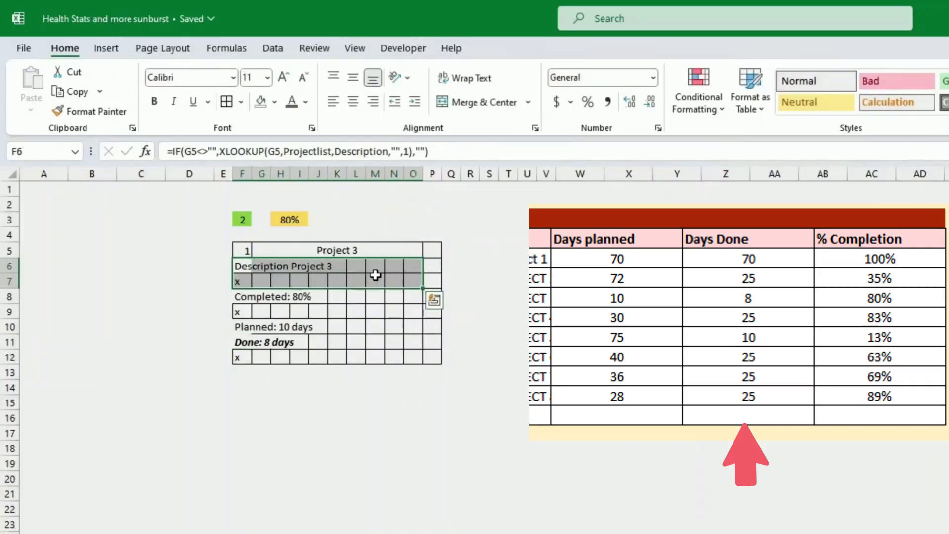
left_click_drag(245, 250, 431, 357)
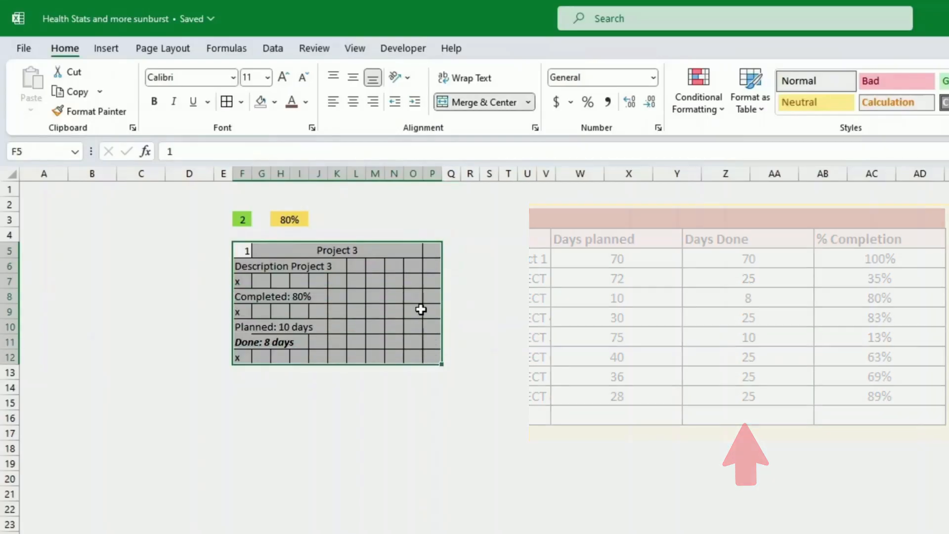
left_click(240, 102)
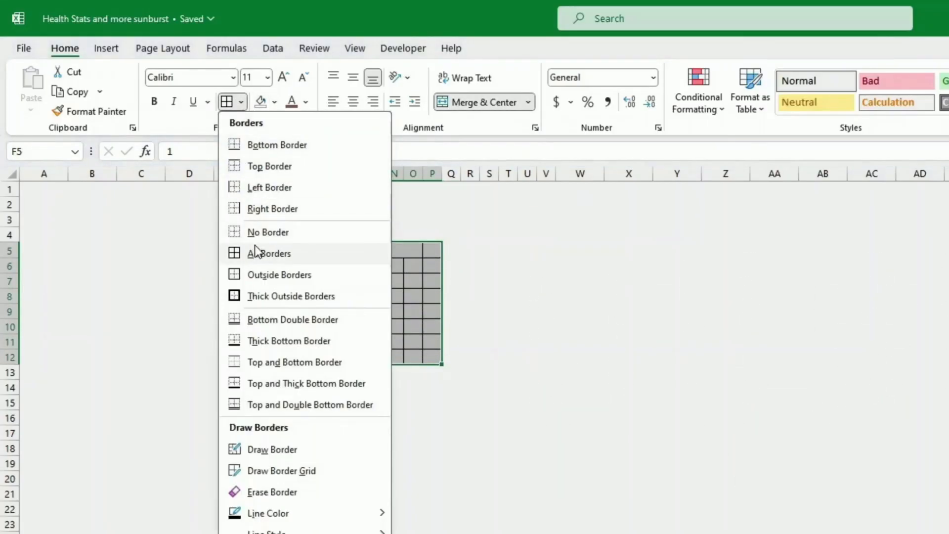
left_click(267, 232)
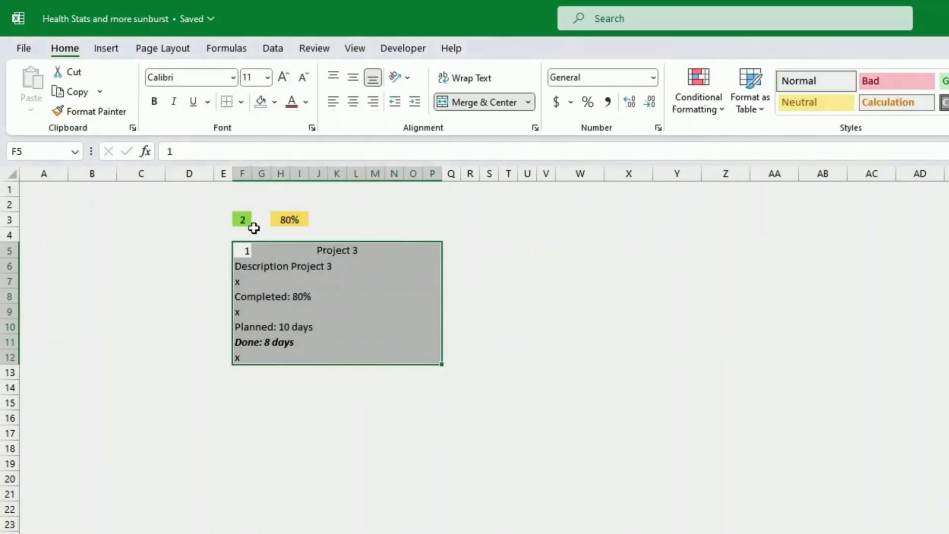
- Fill the project box F5:P12 with white
left_click(274, 102)
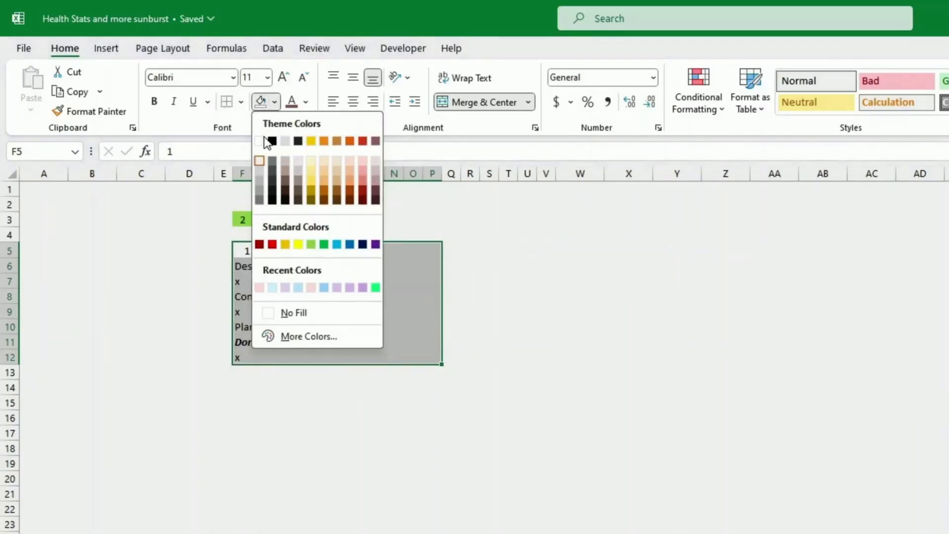
left_click(261, 139)
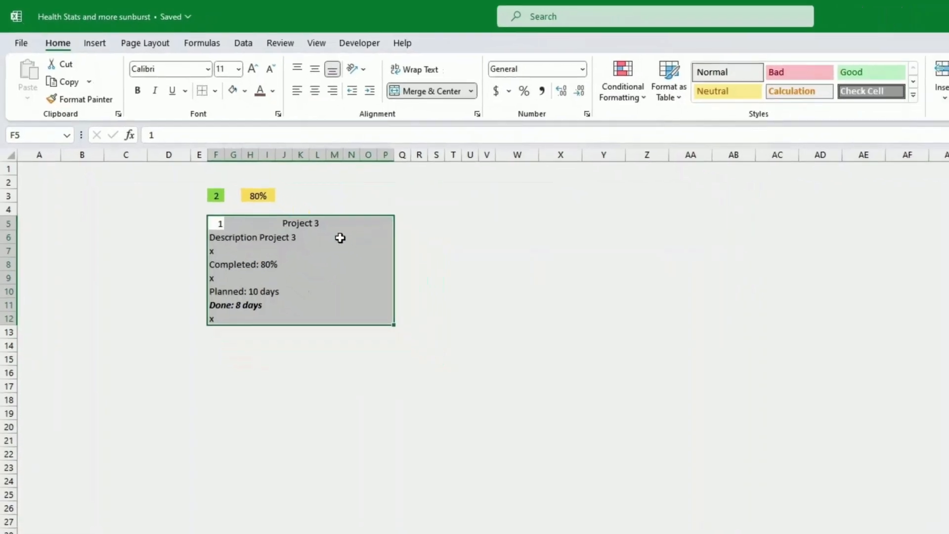
left_click(574, 263)
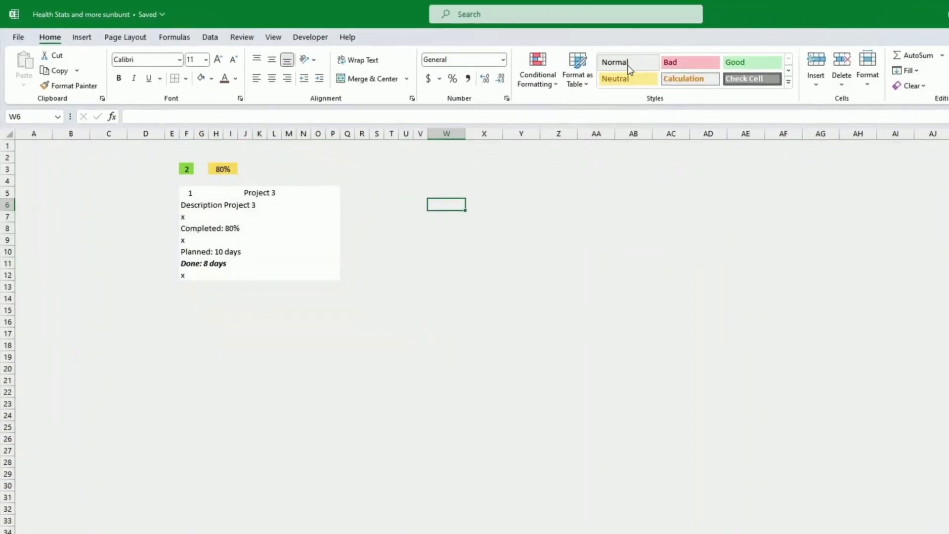
- Modify the Normal cell style to use a light grey background fill
right_click(629, 68)
left_click(667, 93)
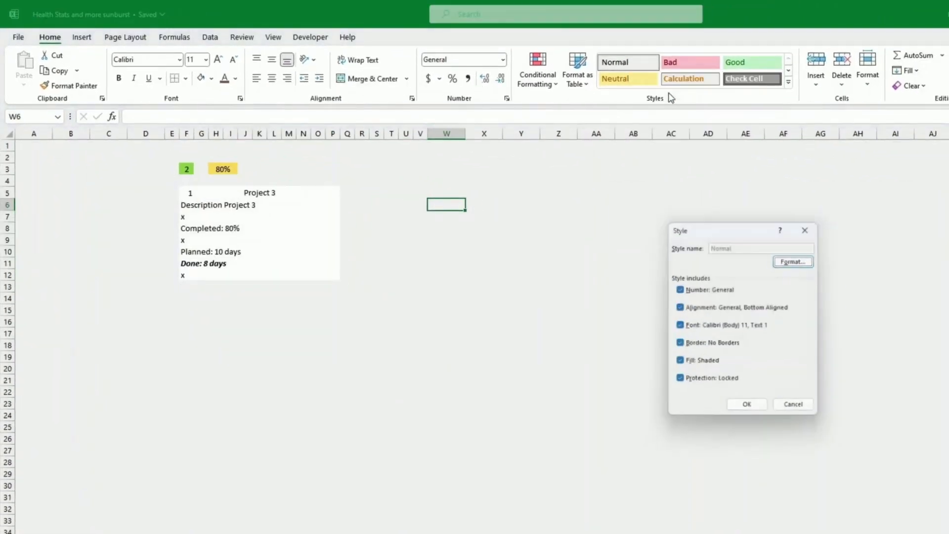
left_click(798, 260)
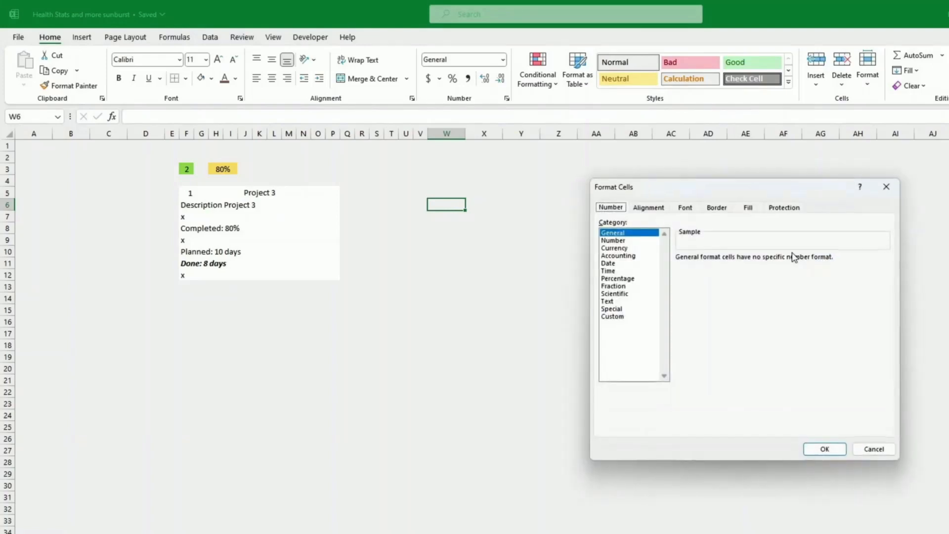
left_click(749, 207)
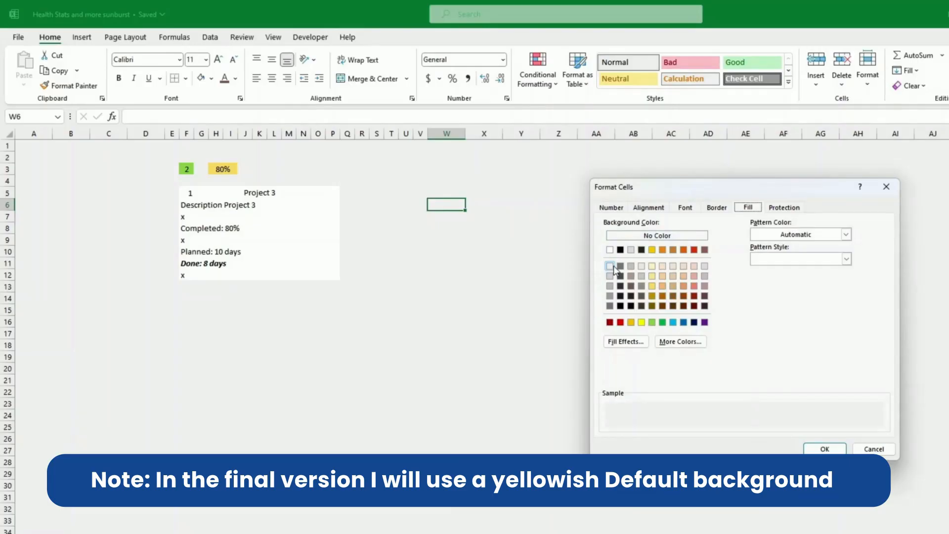
left_click(825, 448)
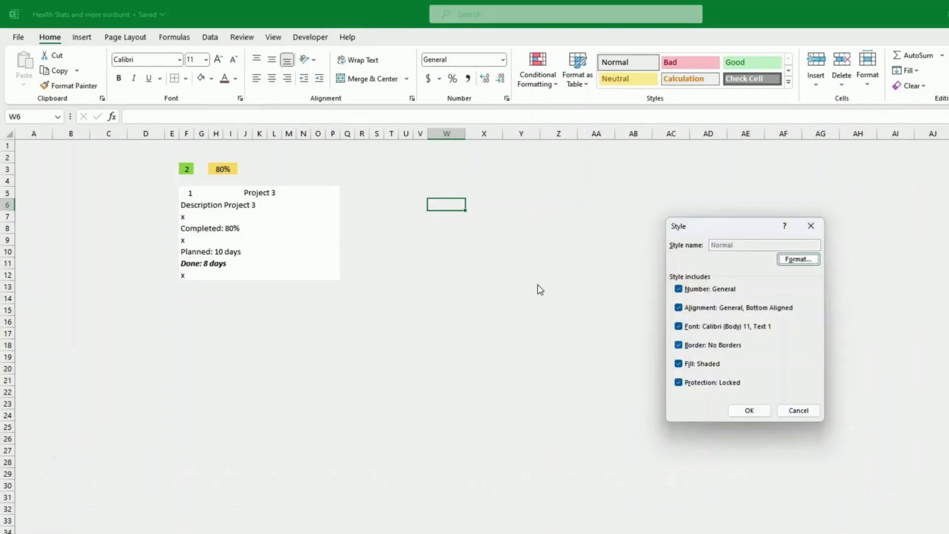
left_click(749, 410)
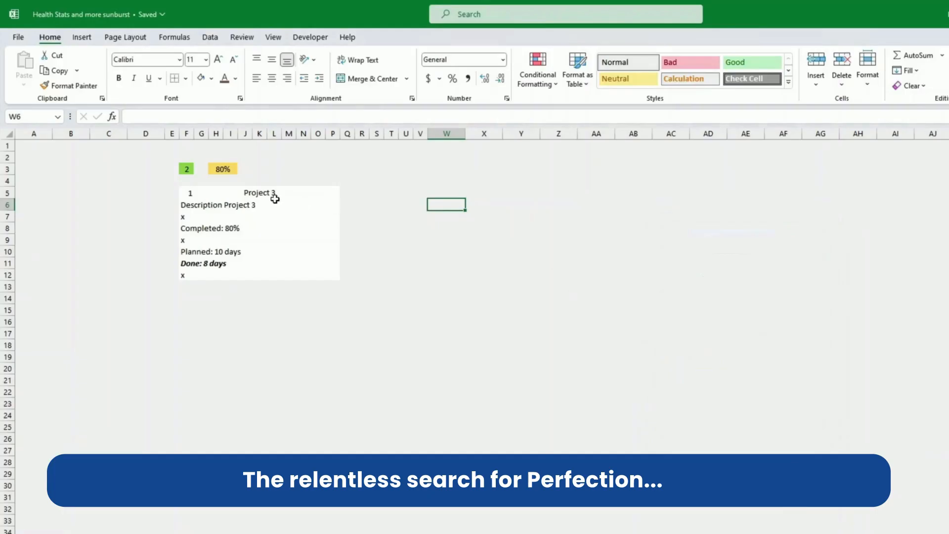
- Clear the placeholder x entries from F7, F9 and F12 in the project box
left_click_drag(186, 195, 331, 274)
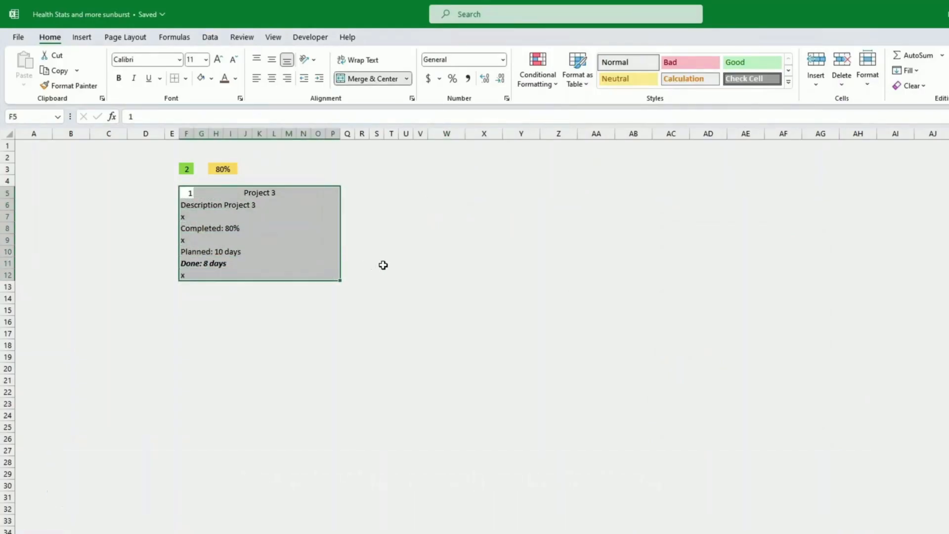
left_click(384, 265)
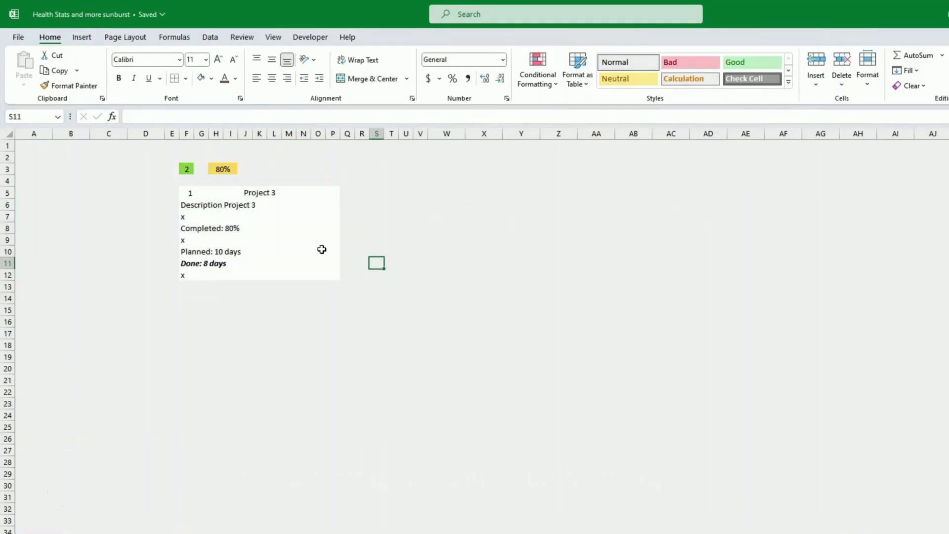
left_click(187, 216)
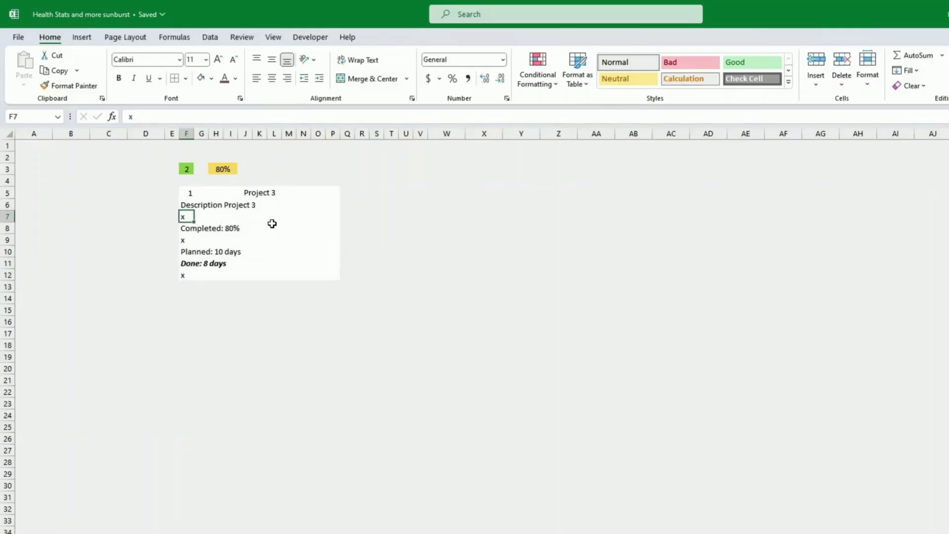
key("Down")
key("Down")
key("Delete")
key("Down")
key("Down")
key("Down")
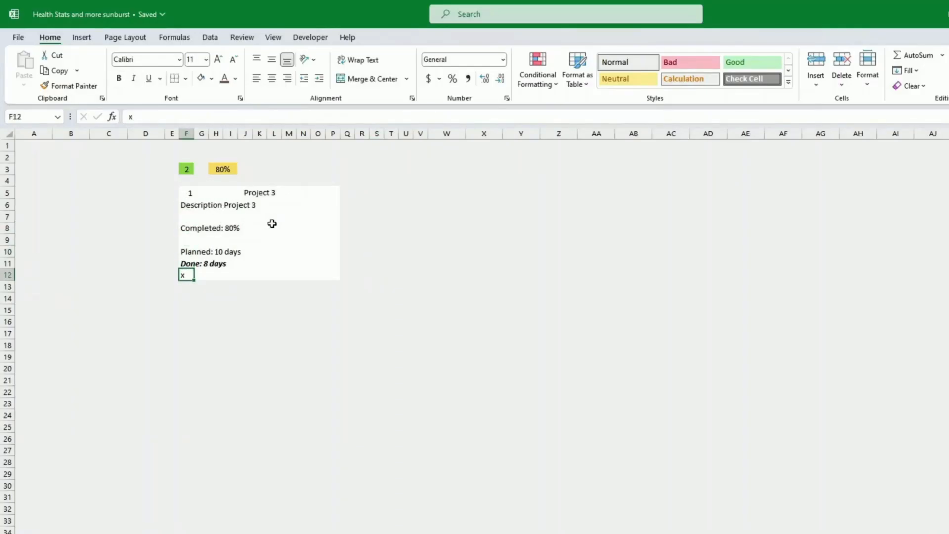
left_click(260, 193)
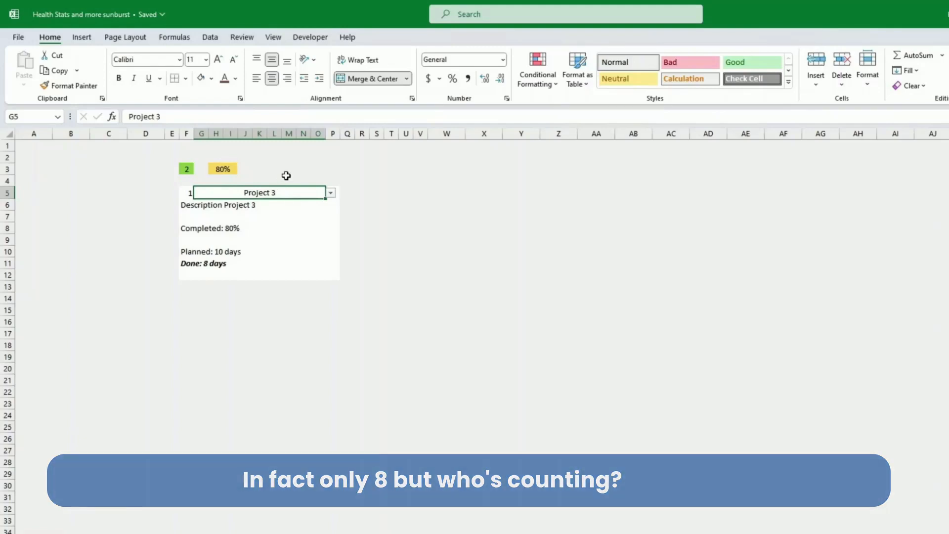
left_click(288, 180)
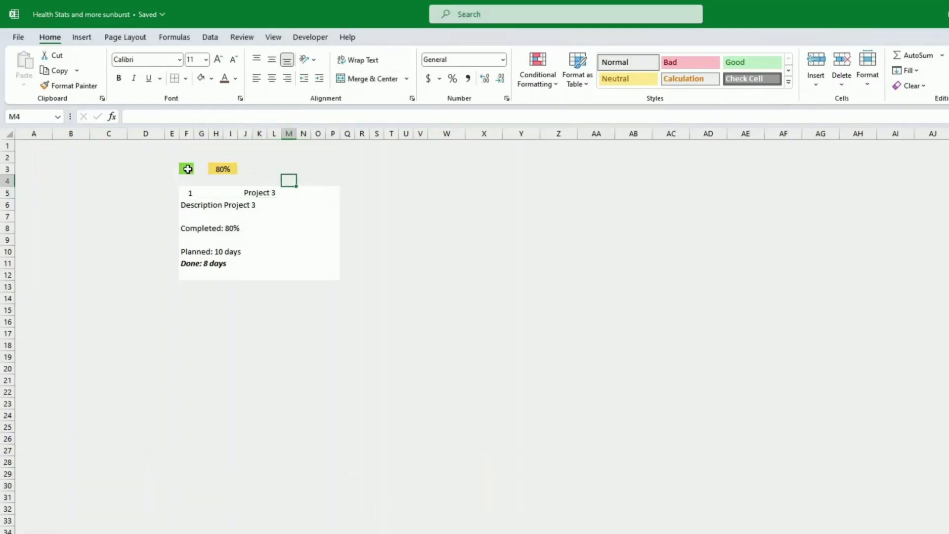
- Name the tone cell F3 ToneBox1 and the completion cell H3 ComboBox1
left_click(187, 169)
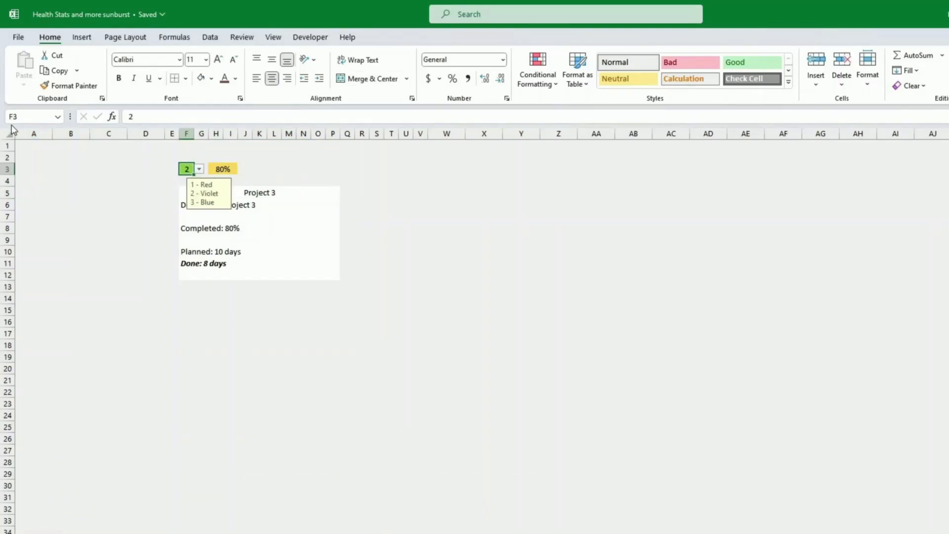
left_click(23, 118)
type("T")
type("eBox1")
left_click(219, 168)
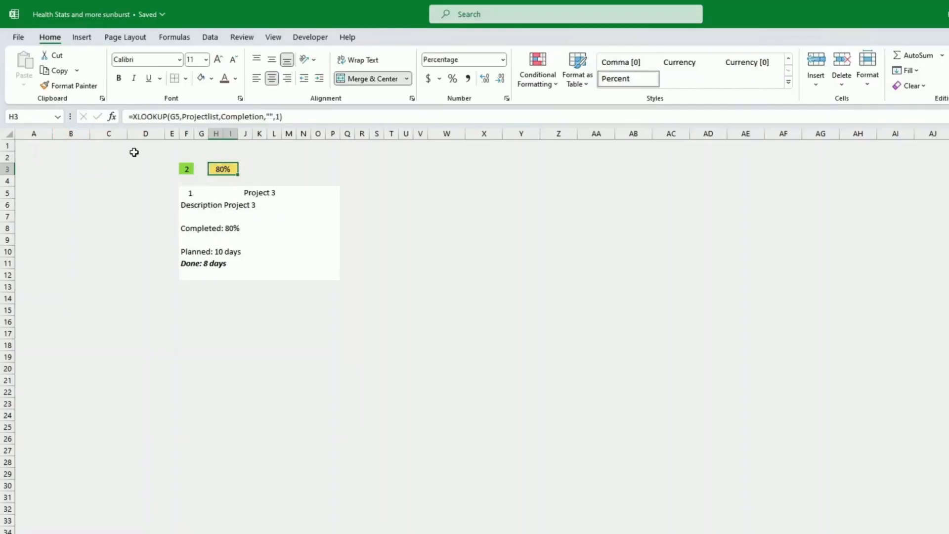
left_click(28, 118)
type("ComboBox1")
key("Return")
- Clear the number from F5 in the project box and set the tone value in F3 to 1
left_click(190, 195)
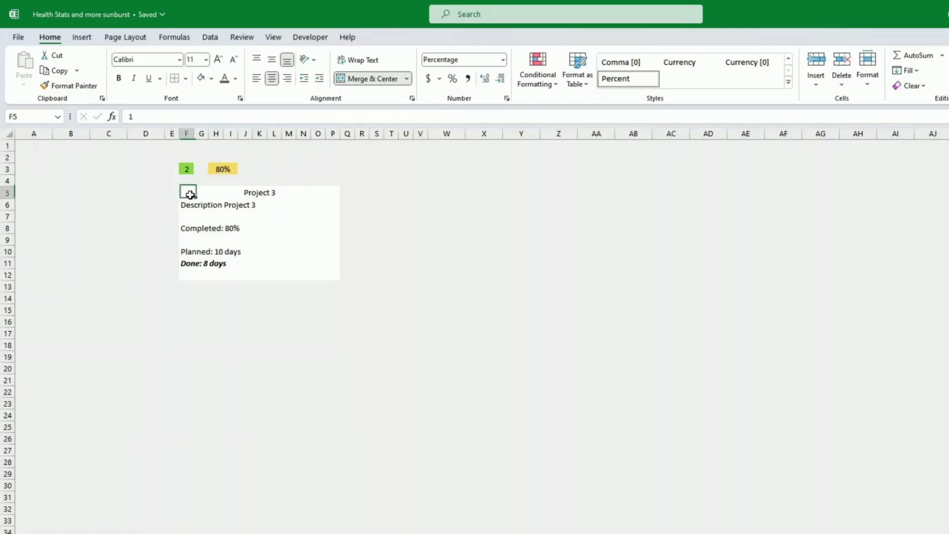
key("Right")
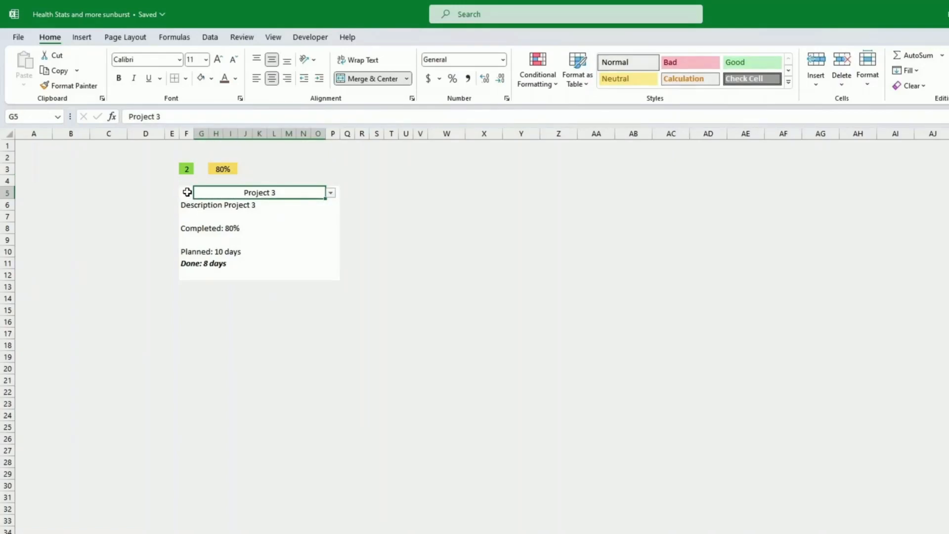
left_click_drag(187, 192, 334, 276)
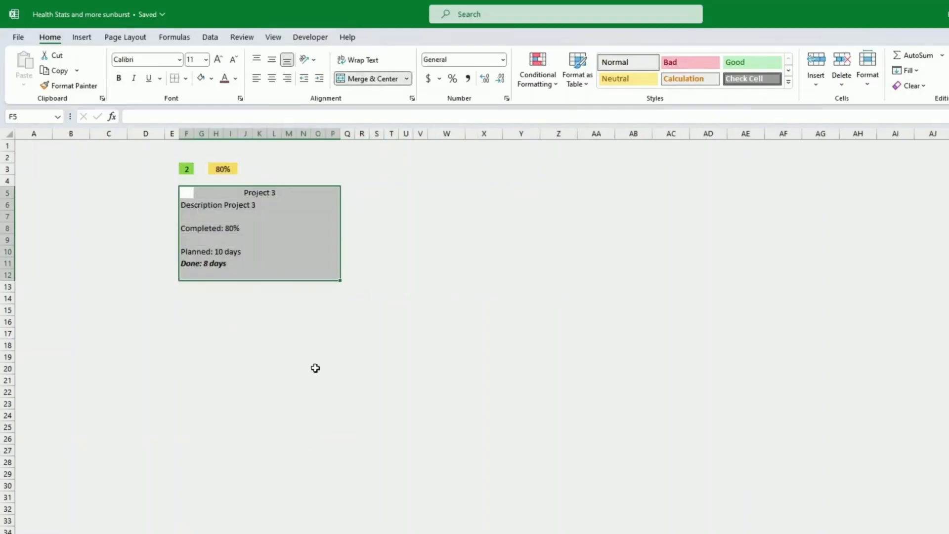
left_click(185, 193)
left_click_drag(195, 193, 334, 193)
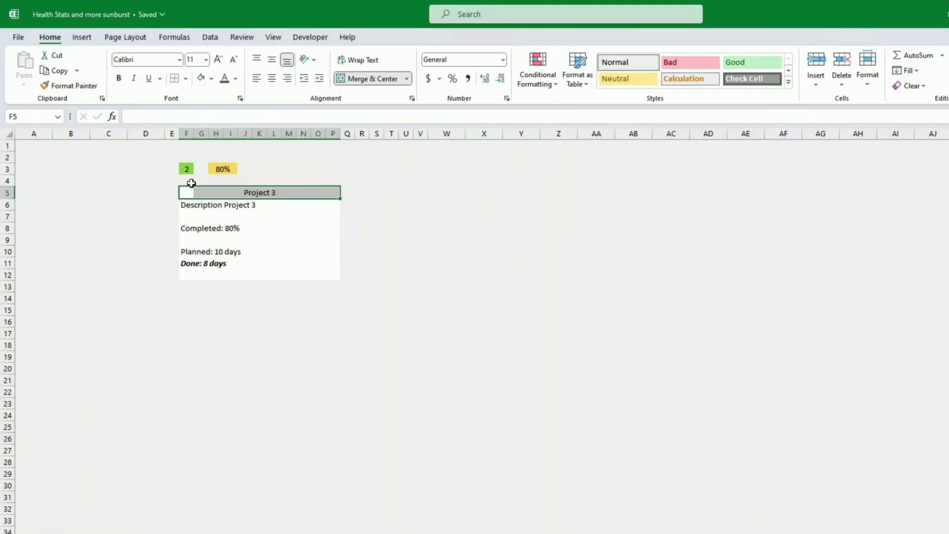
left_click(188, 168)
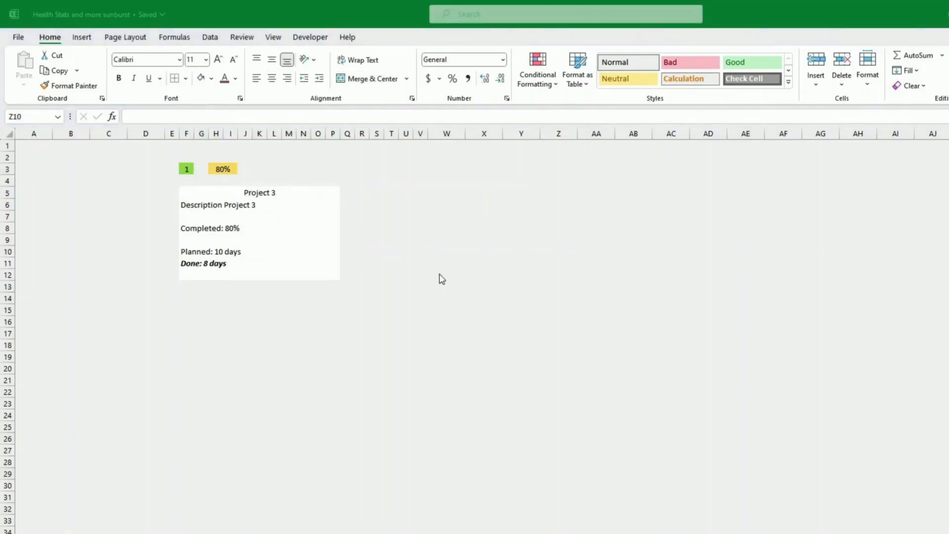
left_click(440, 276)
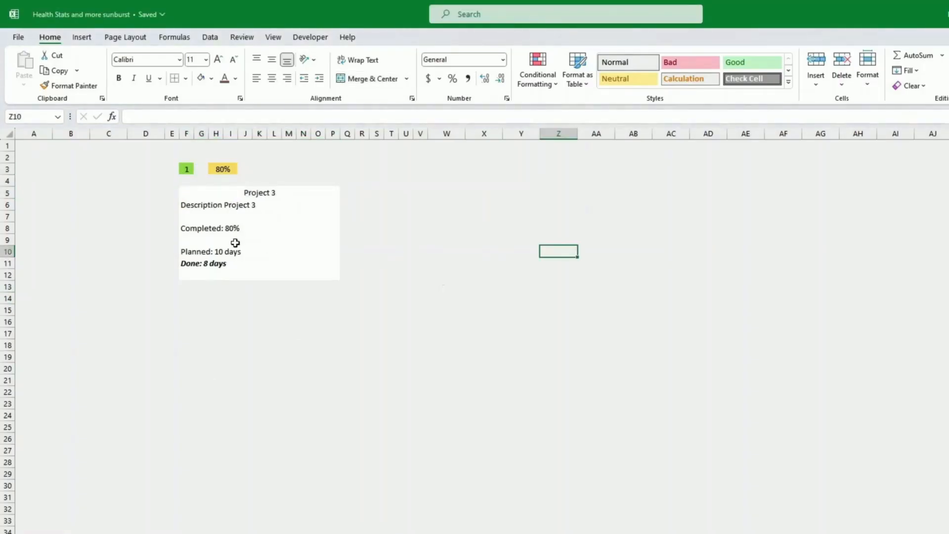
- Start a formula-based conditional formatting rule for the title row F5:P5 with the condition Tonebox1=1
left_click(185, 196)
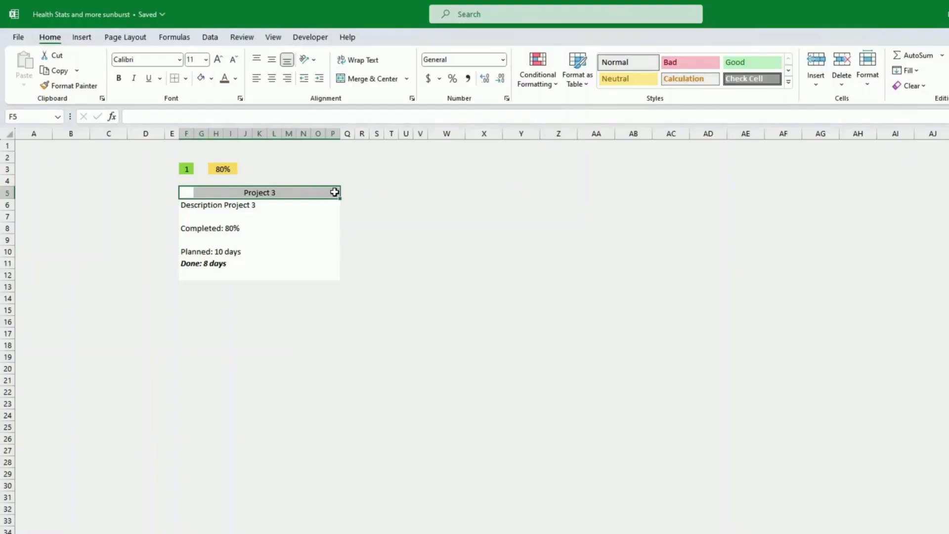
left_click(540, 89)
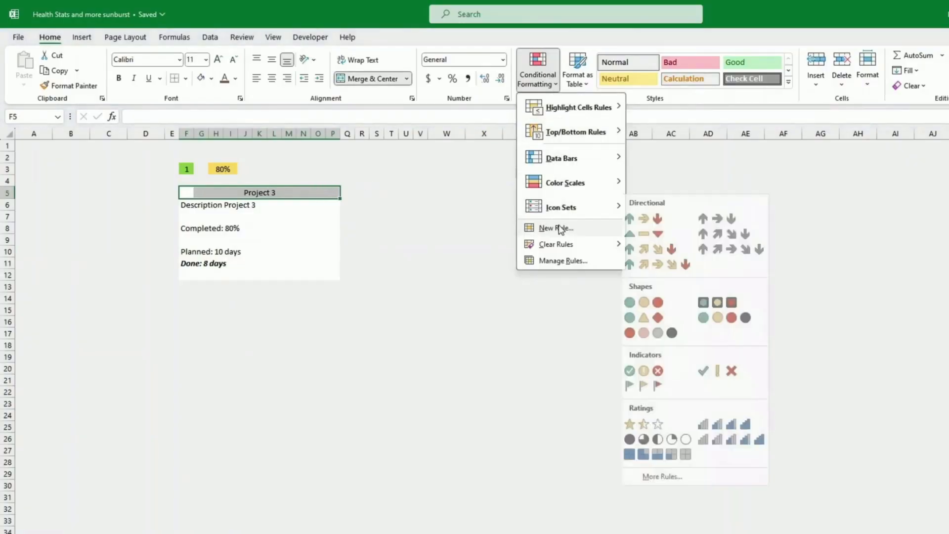
left_click(560, 228)
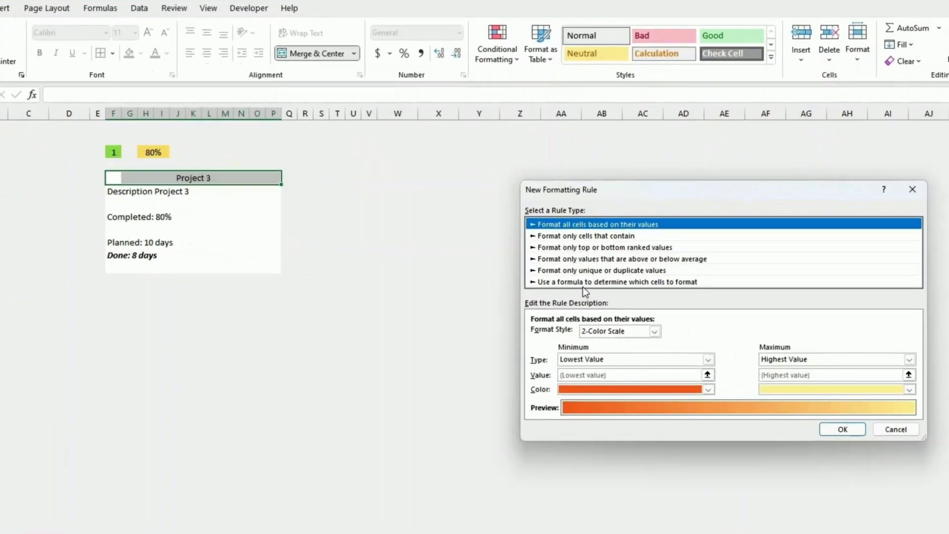
left_click(588, 287)
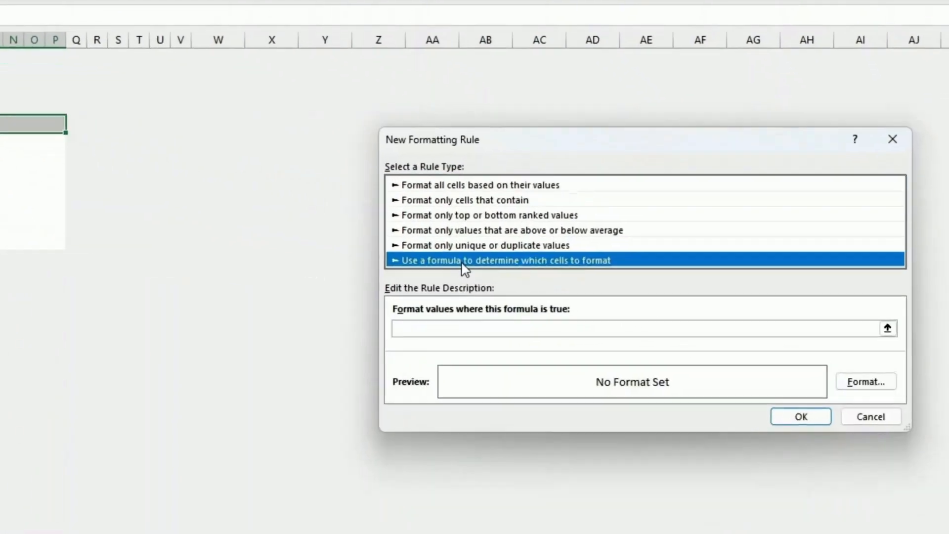
left_click(380, 326)
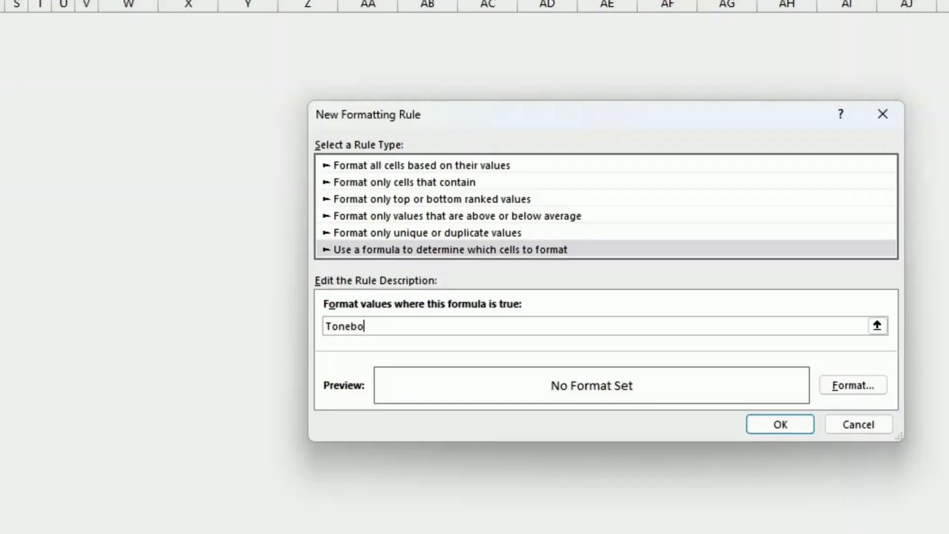
type("Tonebox1=1")
- Give the title row rule a dark red fill with bold white text and save the rule
left_click(877, 389)
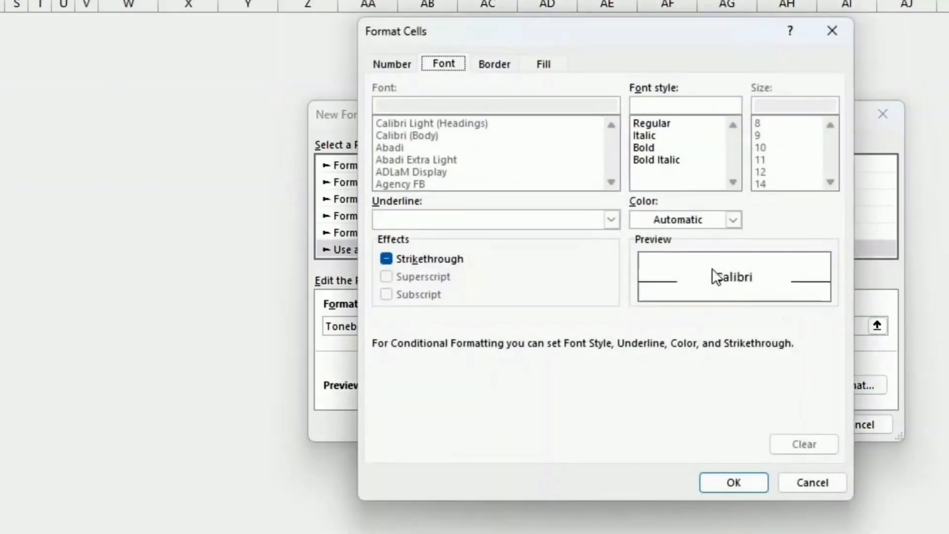
left_click(550, 63)
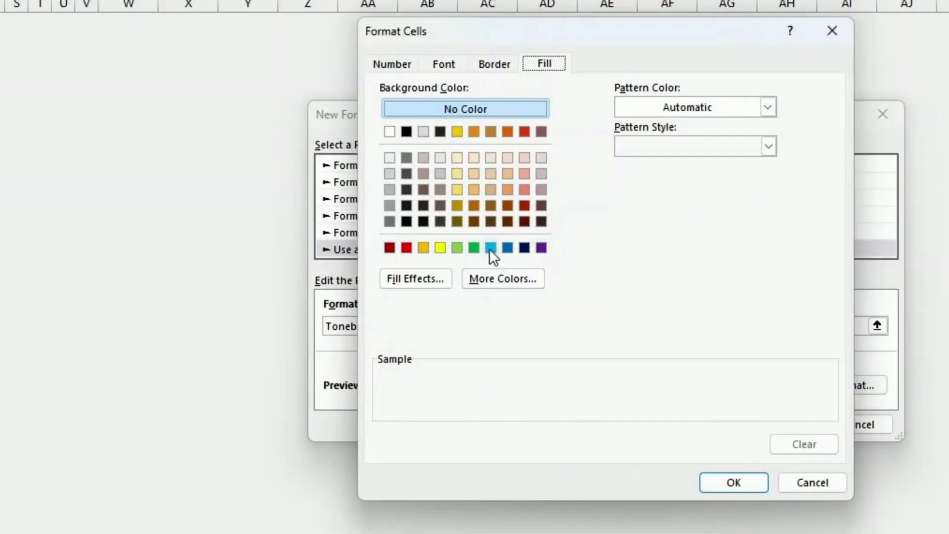
left_click(389, 248)
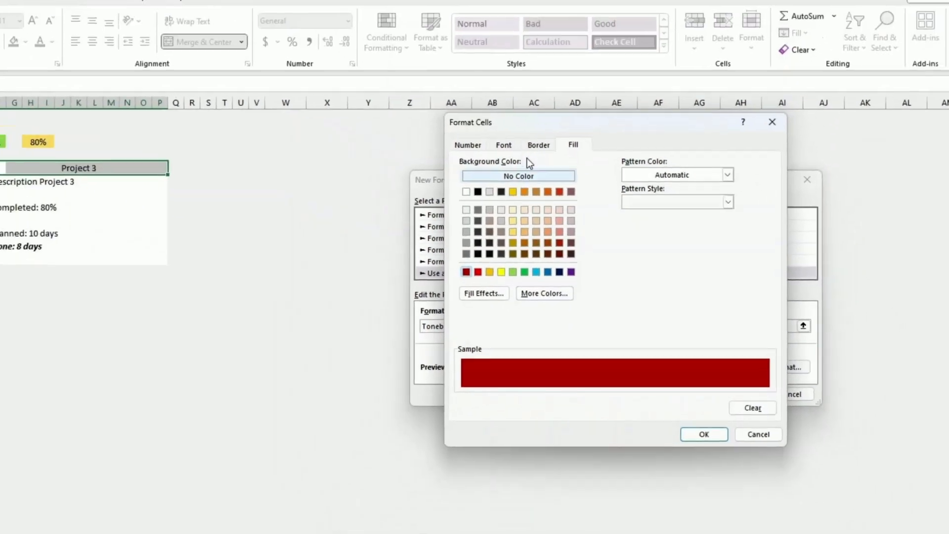
left_click(504, 144)
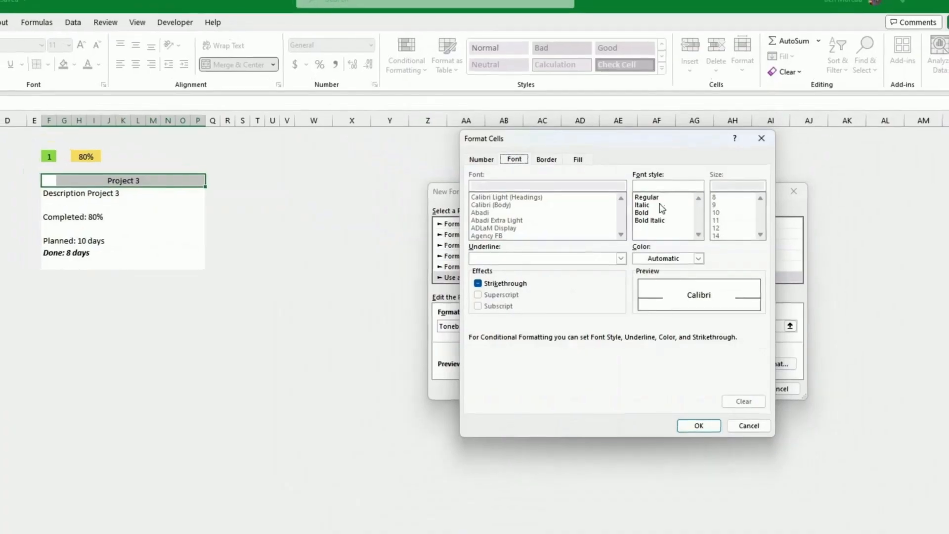
left_click(642, 213)
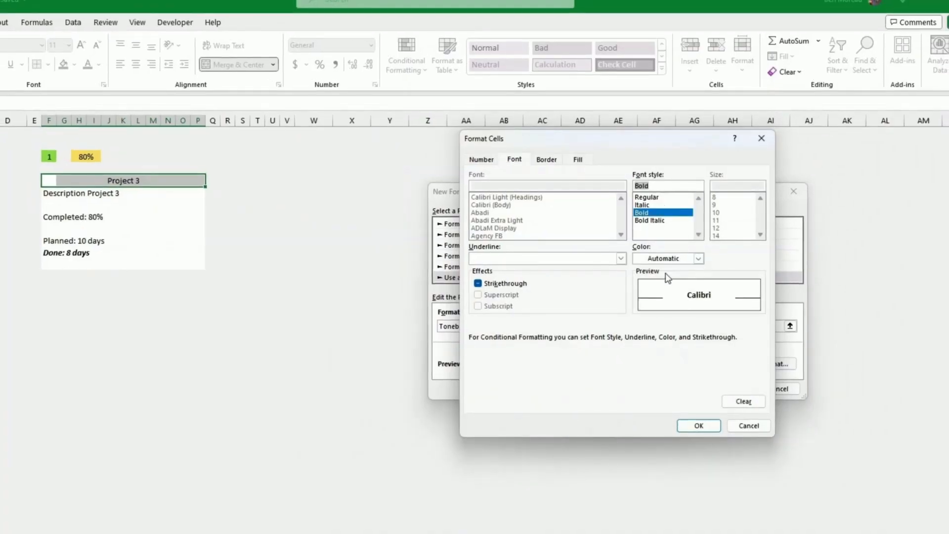
left_click(669, 258)
left_click(641, 308)
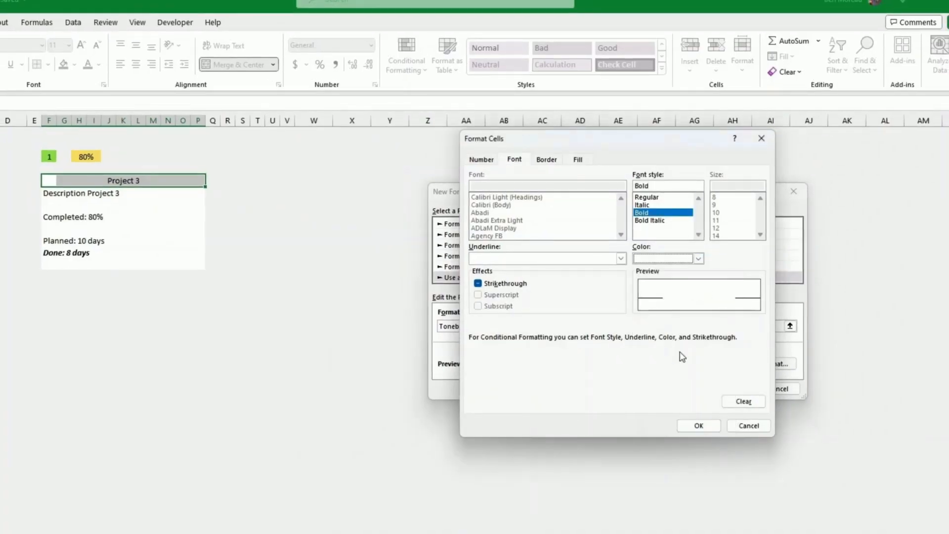
left_click(700, 426)
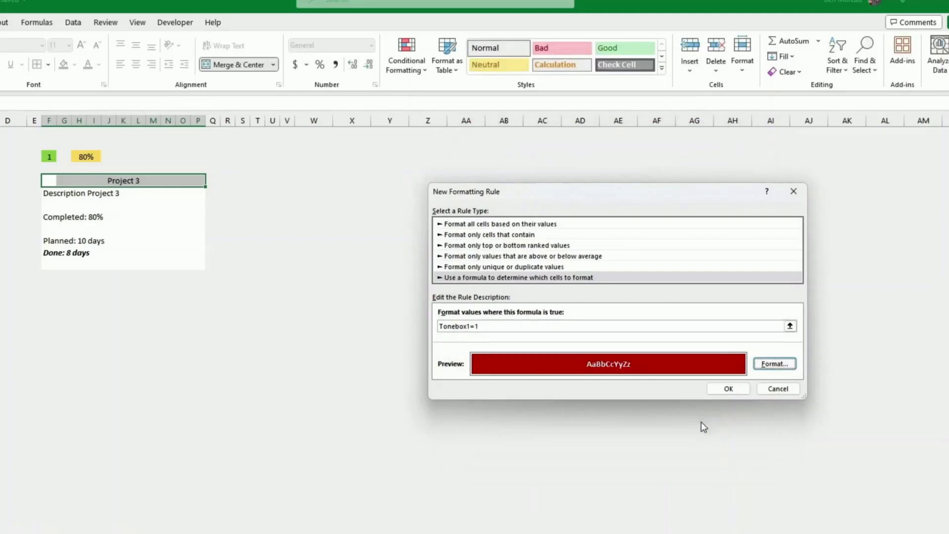
left_click(729, 388)
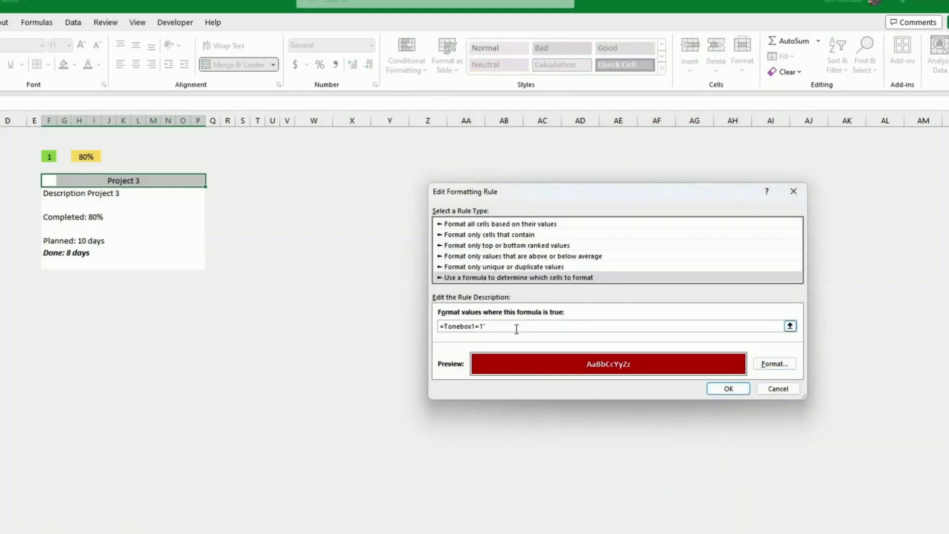
- Correct the title row rule's formula to =ToneBox1=1 and apply it to F5:P5
left_click(725, 389)
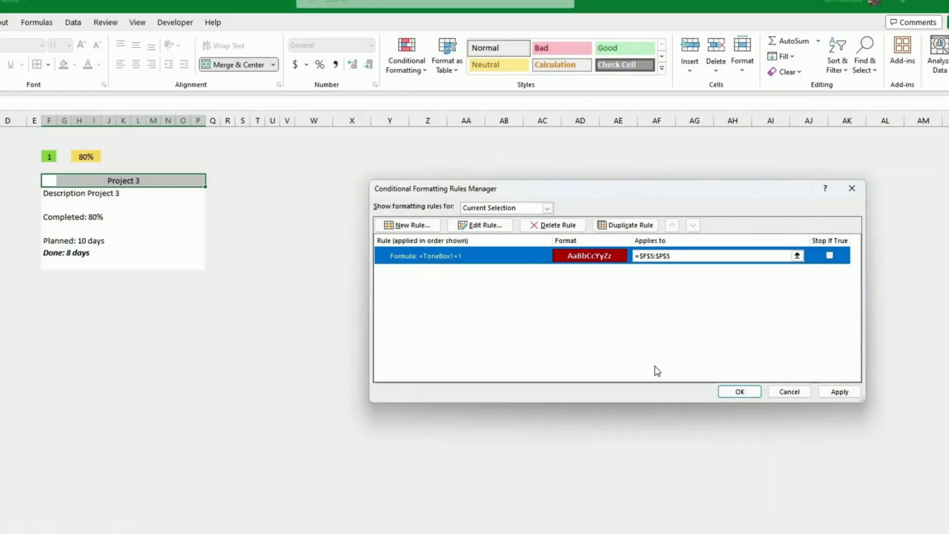
left_click(842, 391)
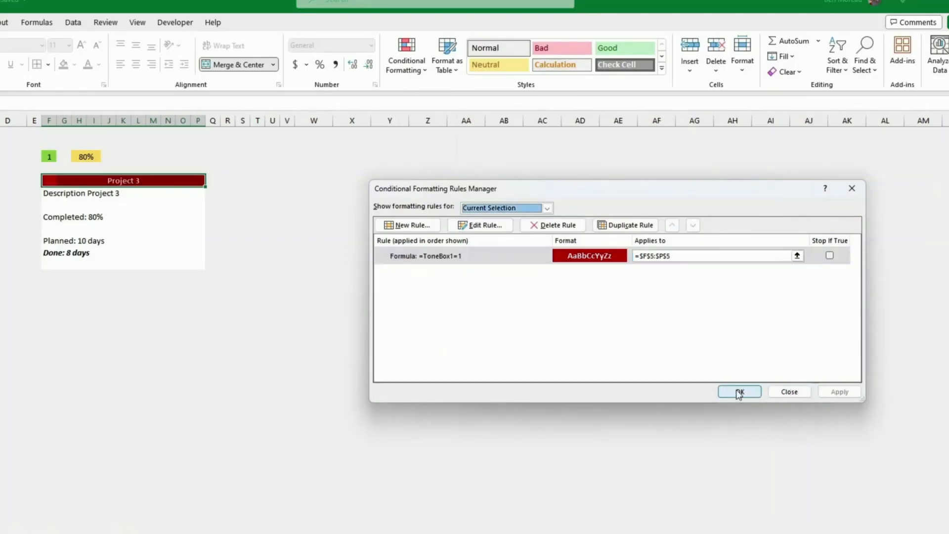
left_click(453, 257)
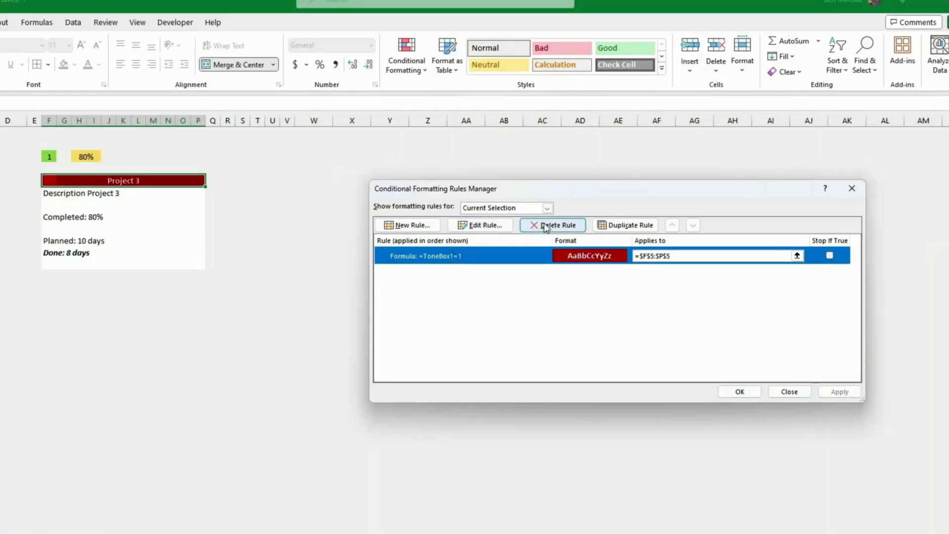
- Duplicate the title row's formatting rule twice and change the second rule's formula to =ToneBox1=2
left_click(639, 226)
left_click(640, 226)
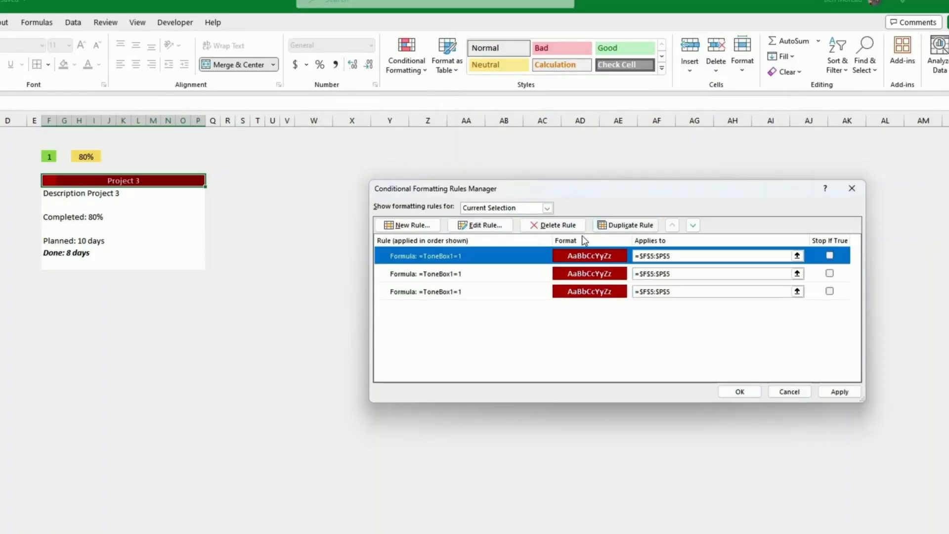
left_click(485, 277)
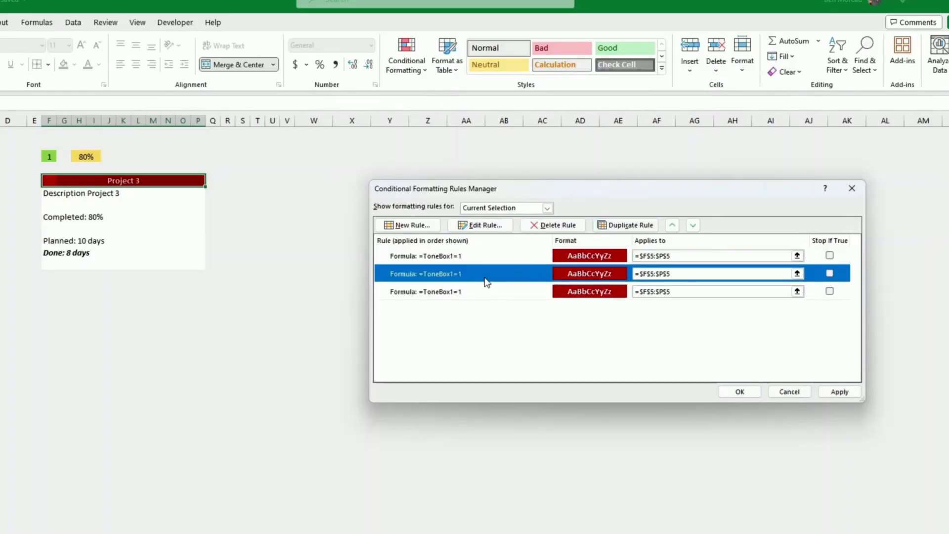
left_click(479, 225)
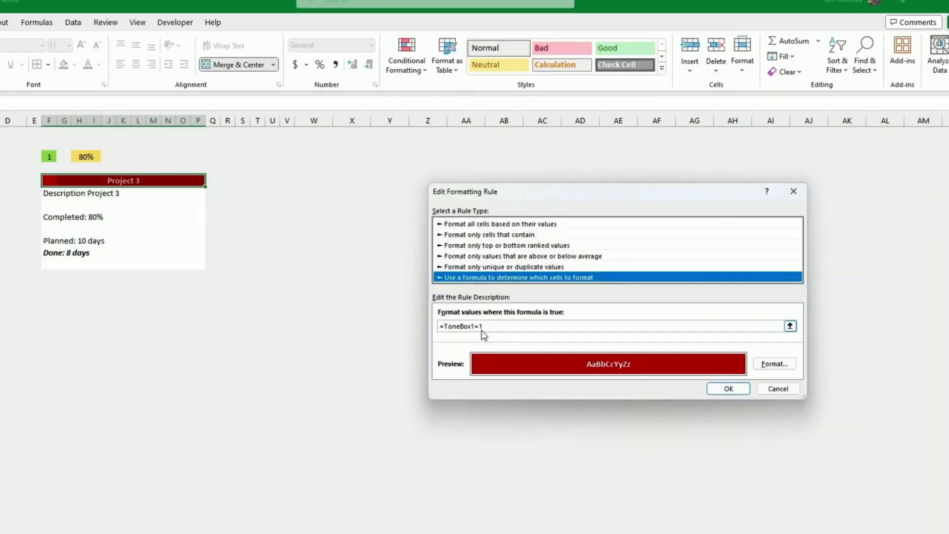
left_click(473, 326)
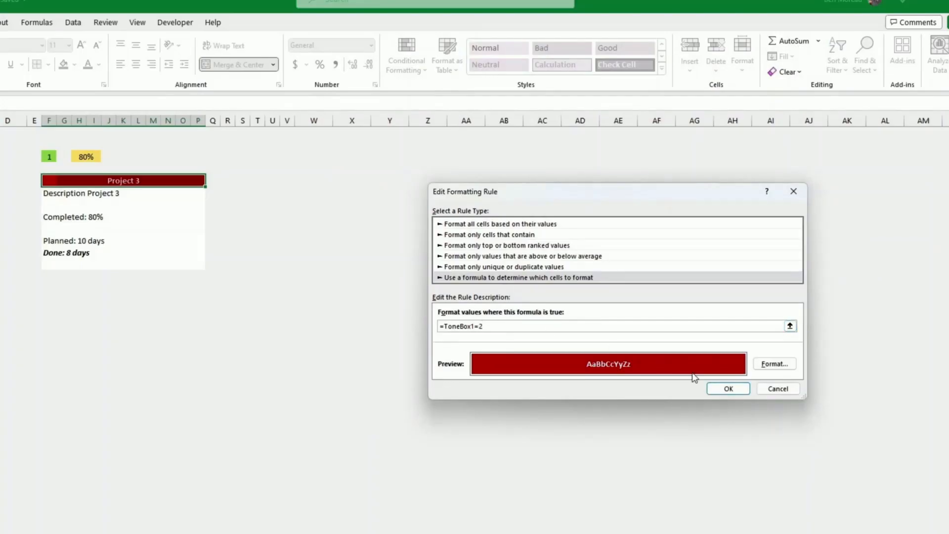
- Give the =ToneBox1=2 rule a purple fill and save the rule
left_click(773, 364)
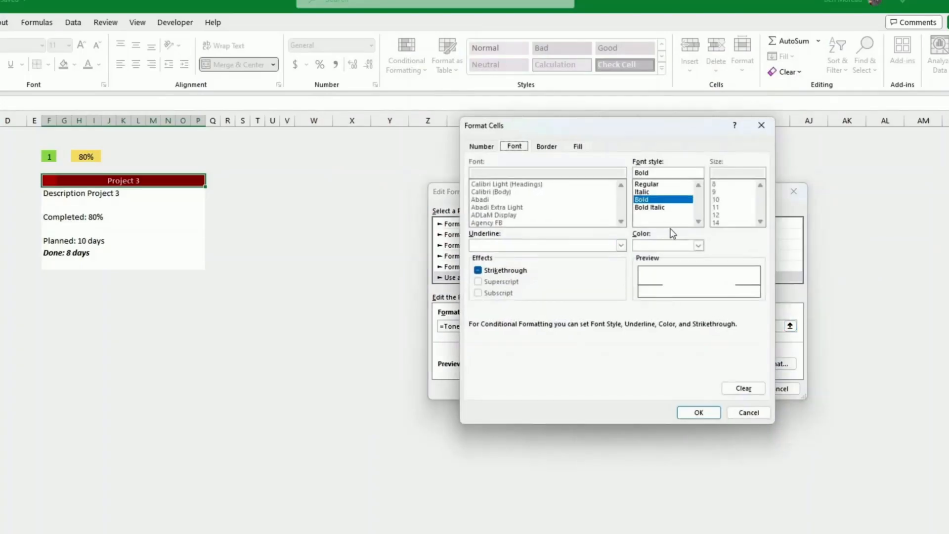
left_click(580, 146)
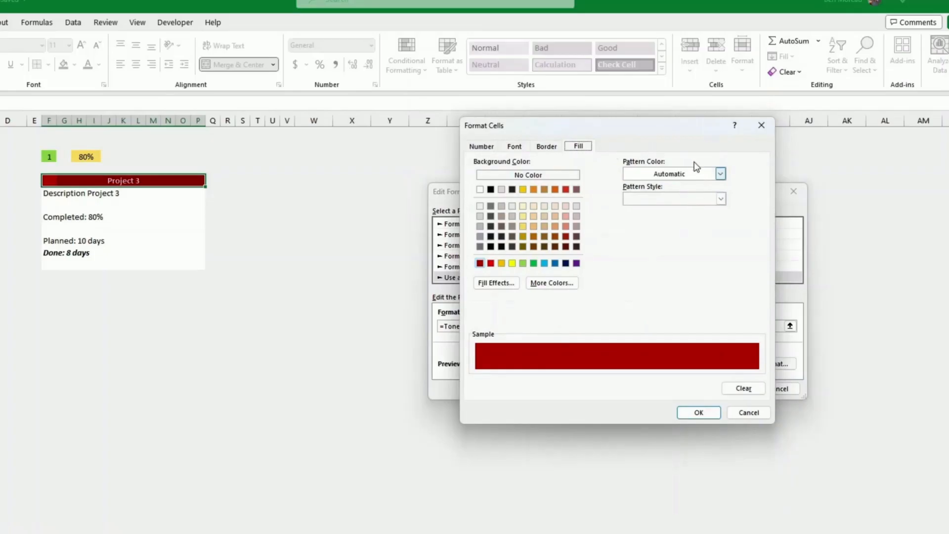
left_click(577, 264)
left_click(696, 413)
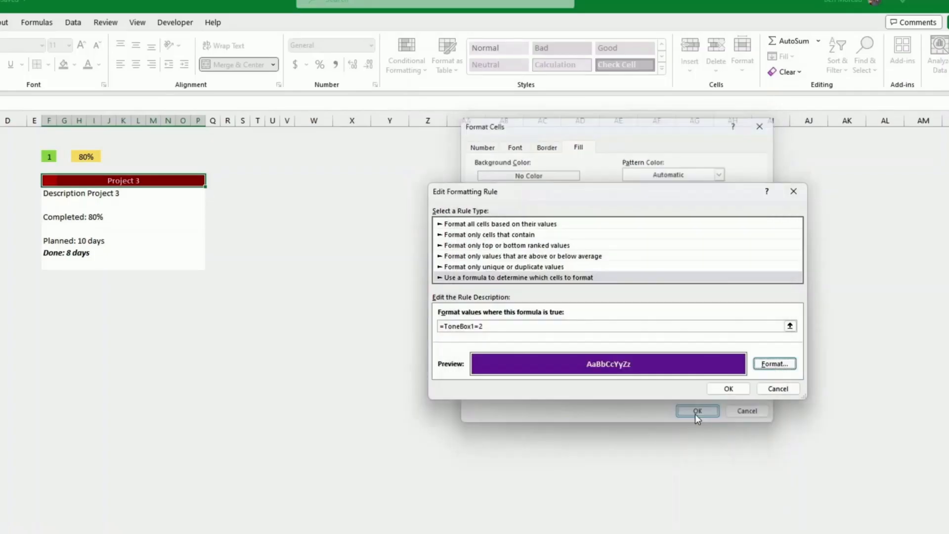
left_click(727, 389)
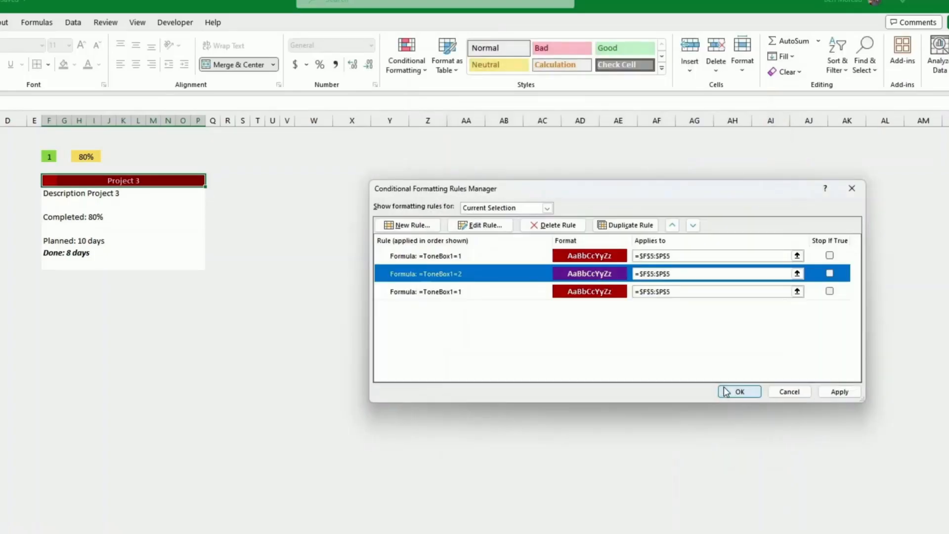
- Change the third rule's formula to =ToneBox1=3 with a blue fill, and apply all the title row rules
left_click(518, 294)
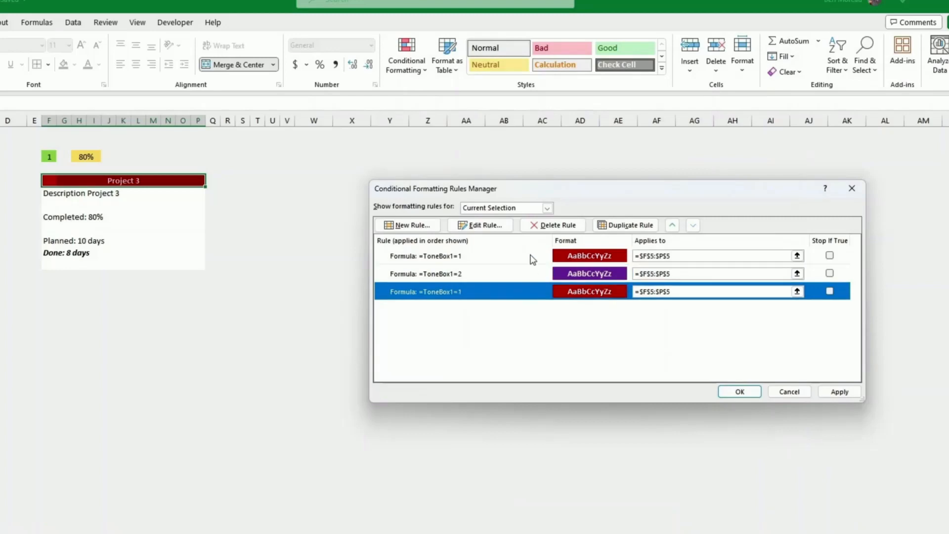
left_click(487, 226)
left_click(501, 327)
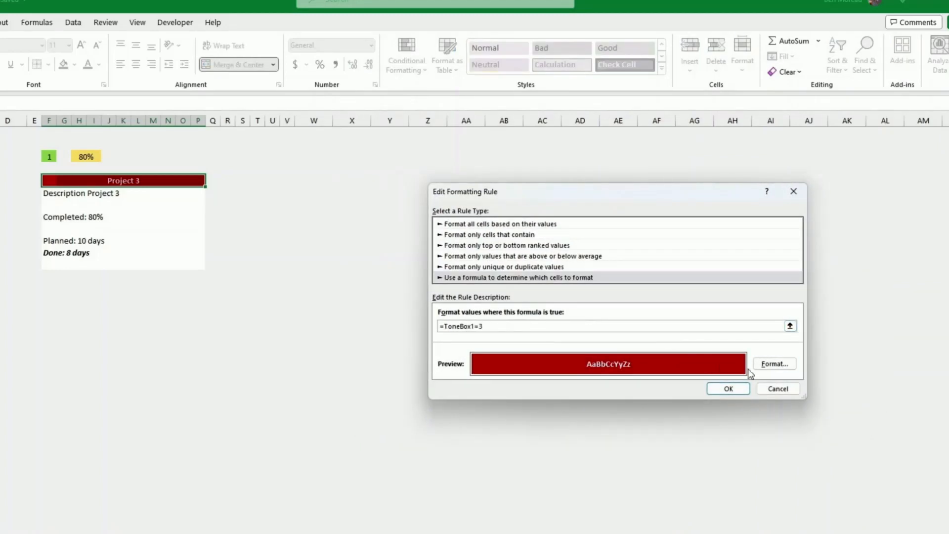
left_click(774, 364)
left_click(554, 265)
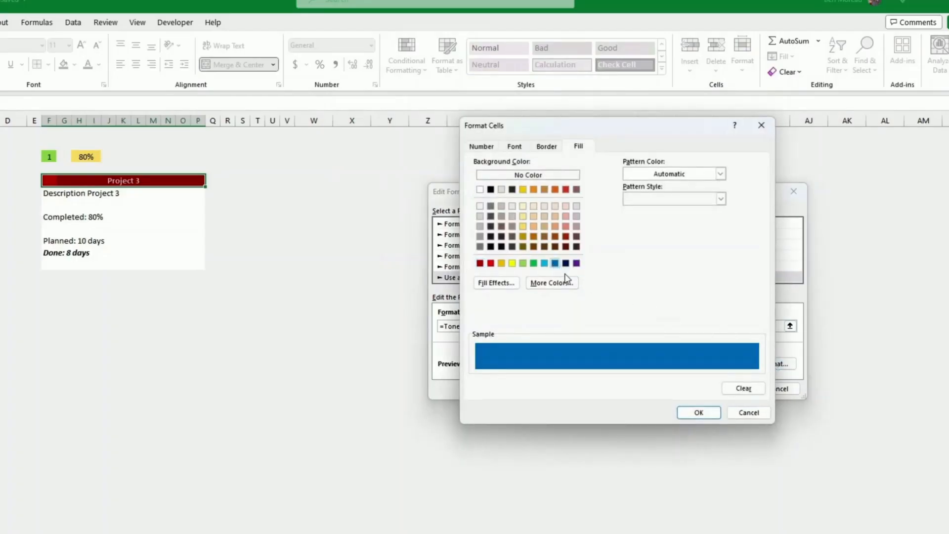
left_click(699, 413)
left_click(720, 389)
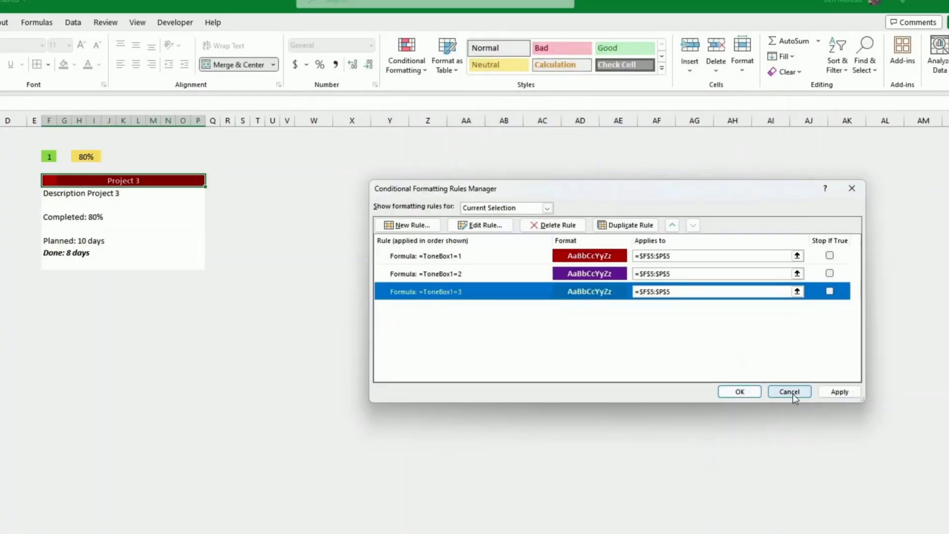
left_click(839, 392)
left_click(774, 393)
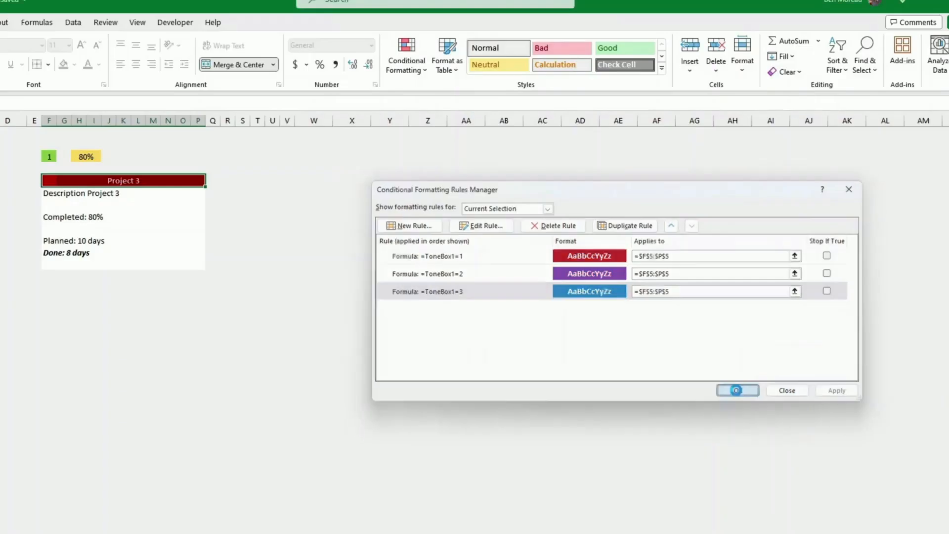
- Test the title row colours by switching the tone value in F3 to 2 and finally to 3
left_click(49, 156)
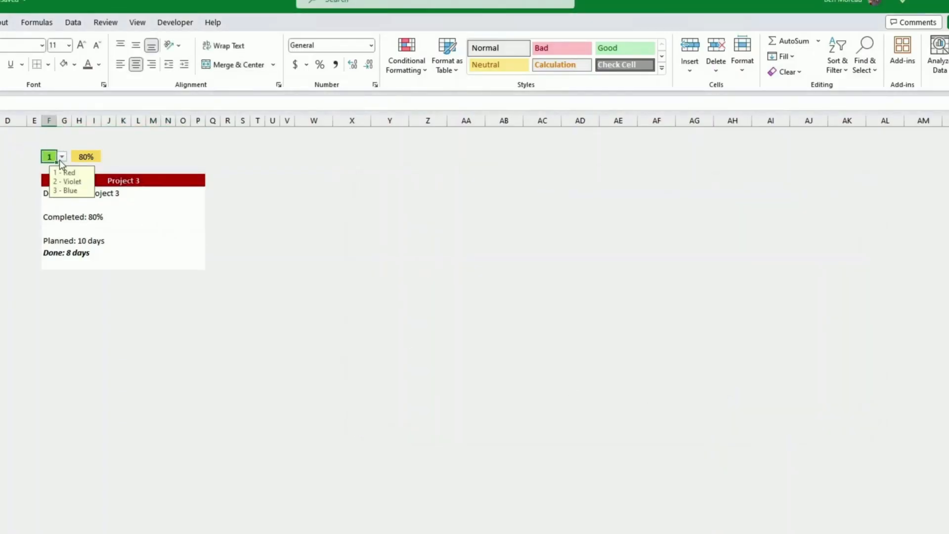
left_click(62, 157)
left_click(54, 182)
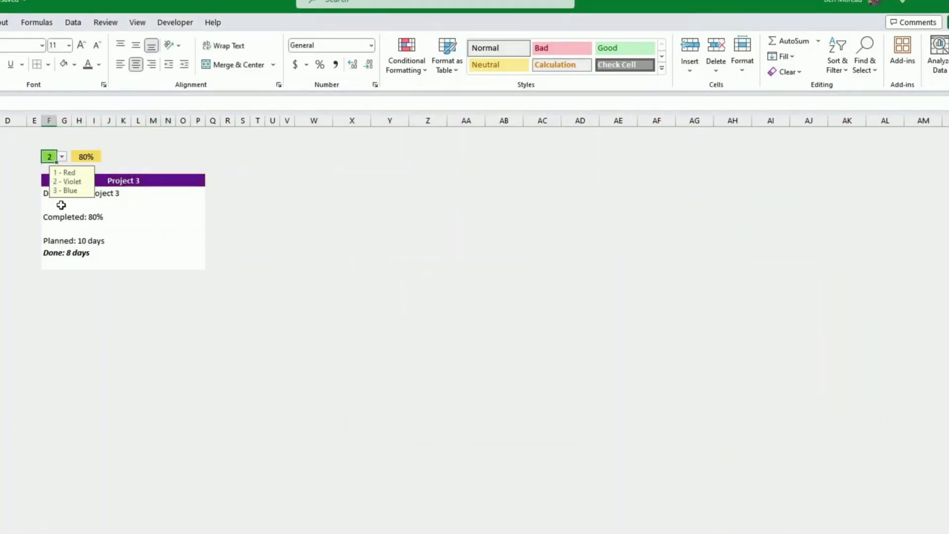
left_click(62, 158)
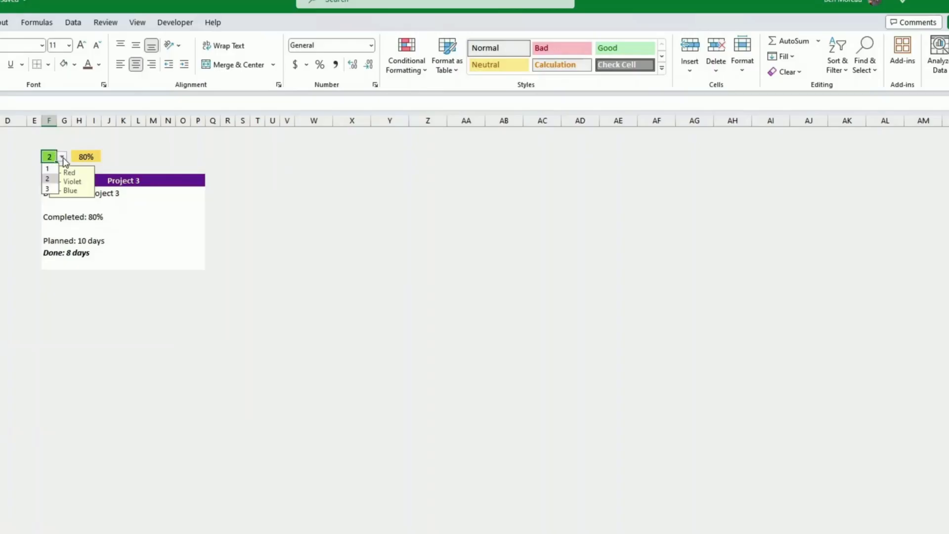
left_click(47, 188)
left_click(52, 217)
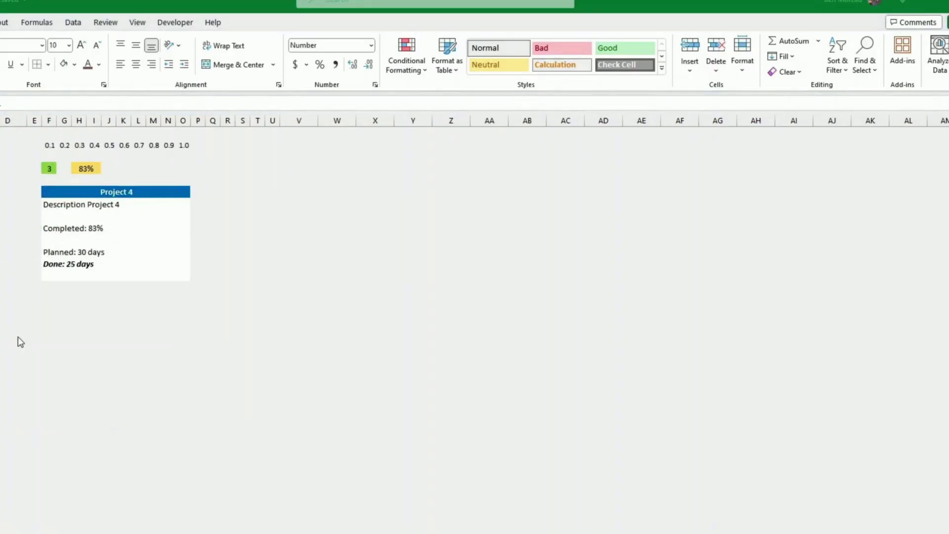
- Examine the threshold row from 0.1 to 1.0, the tone and completion cells, and the card body they relate to
left_click_drag(49, 145, 184, 145)
mouse_move(49, 203)
left_mouse_down()
mouse_move(183, 208)
mouse_move(173, 274)
mouse_move(184, 280)
left_mouse_up()
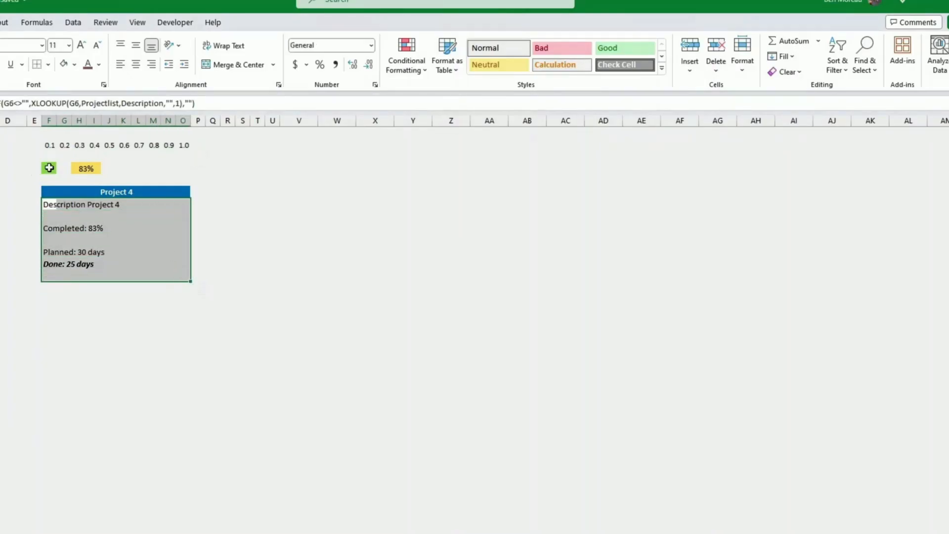
left_click(49, 168)
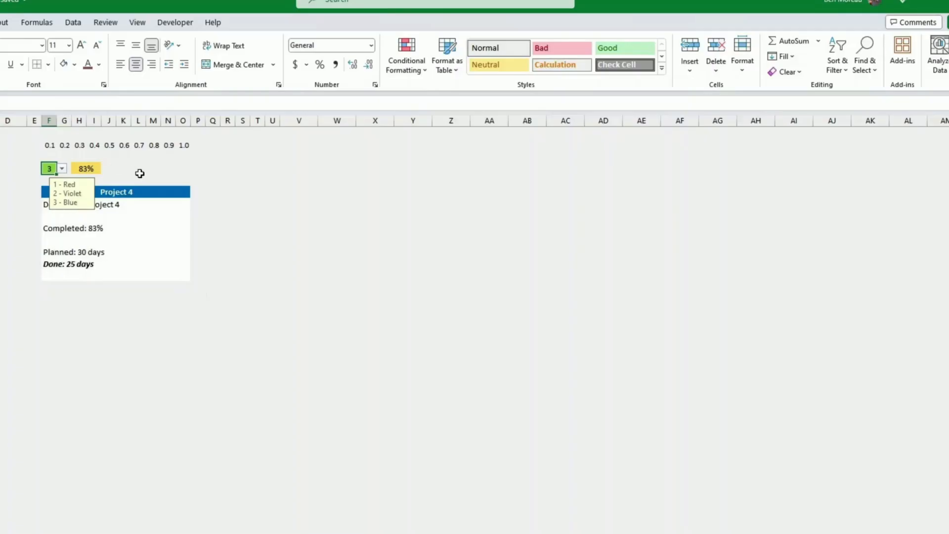
left_click(139, 170)
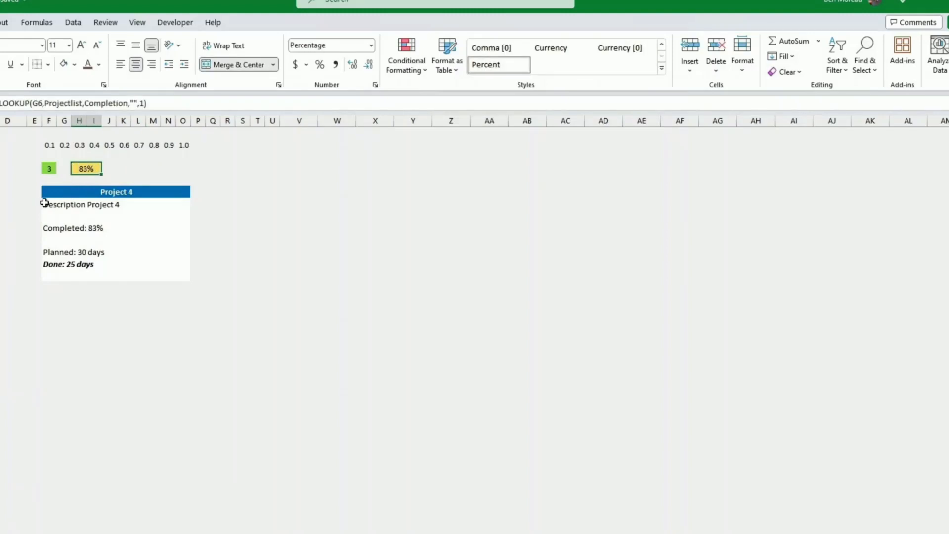
left_click(48, 205)
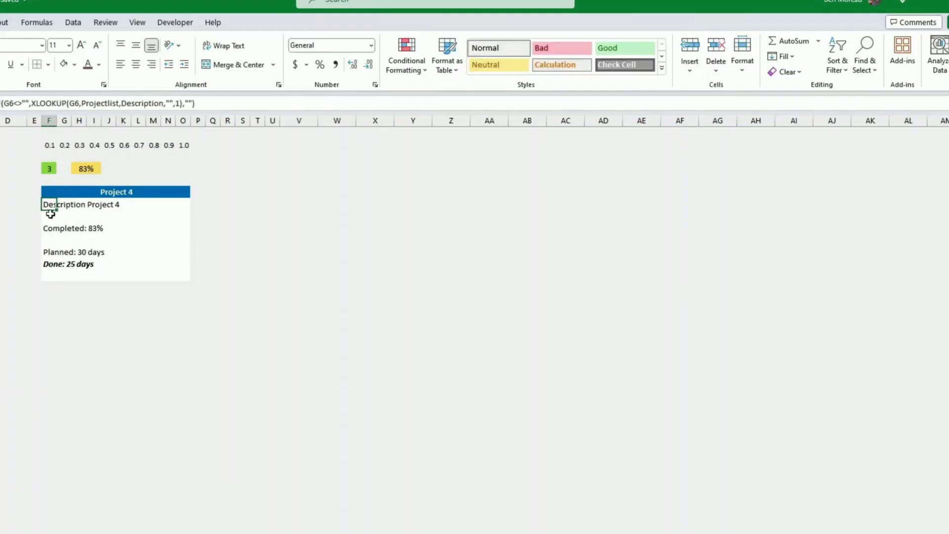
left_click_drag(49, 203, 49, 277)
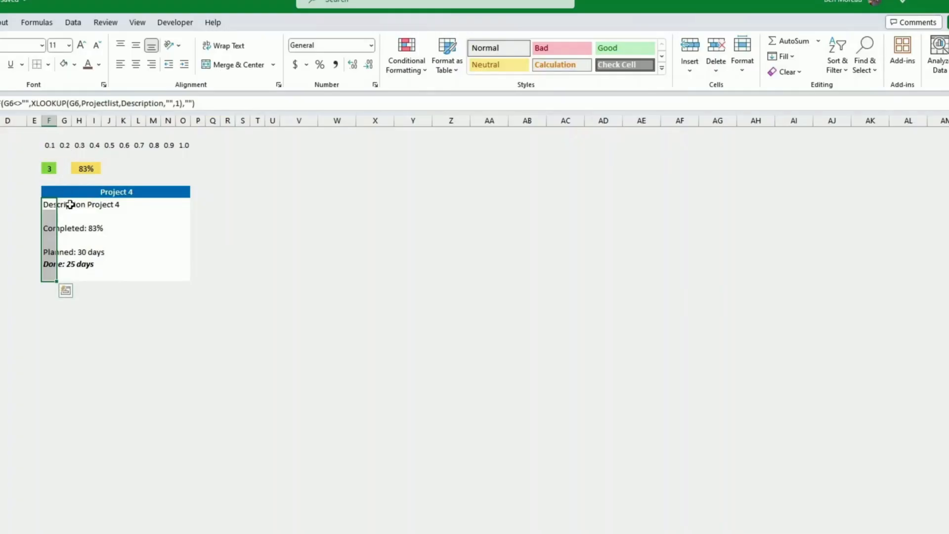
left_click_drag(51, 203, 62, 276)
left_click(51, 206)
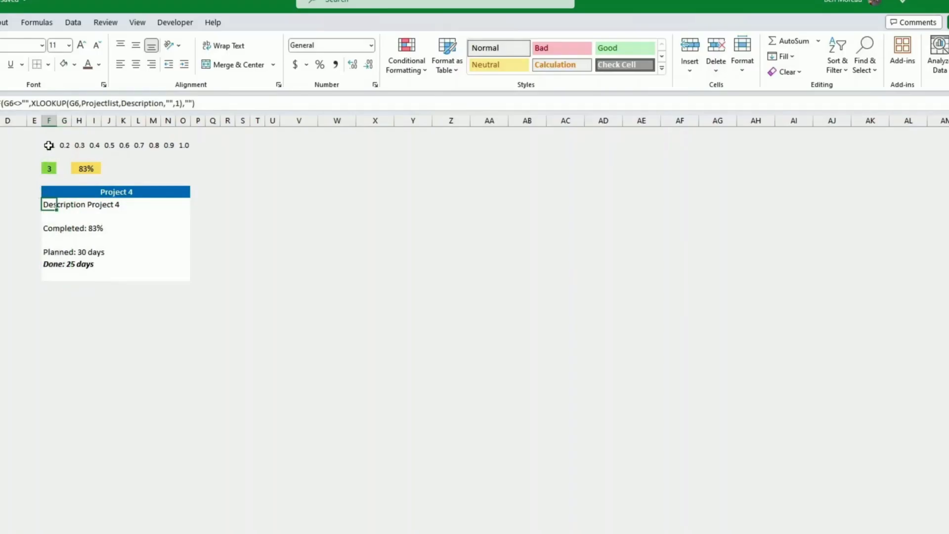
left_click_drag(49, 145, 184, 146)
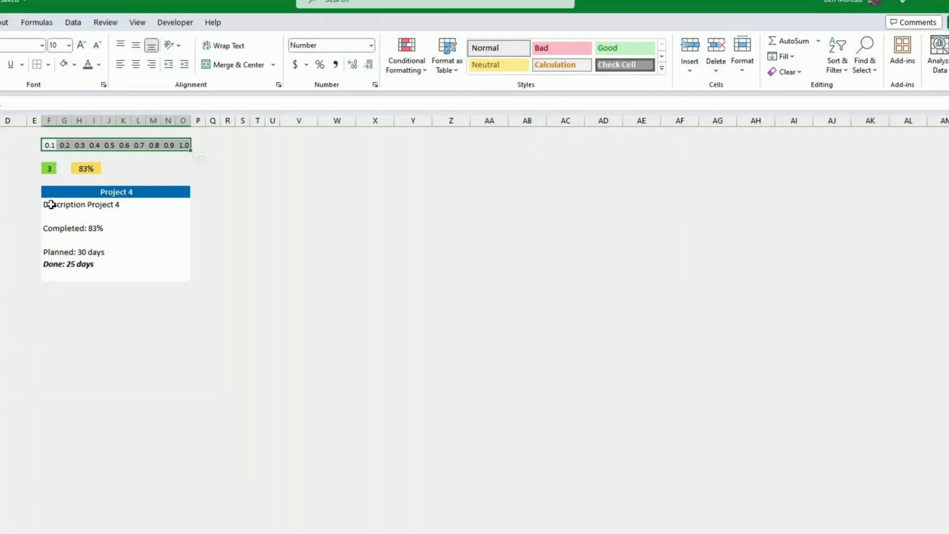
- Start a formula-based conditional formatting rule for the card body below the title with the condition =and(Tonebox1=1,compbox1>=F$2)
left_click_drag(51, 204, 177, 273)
left_click(420, 67)
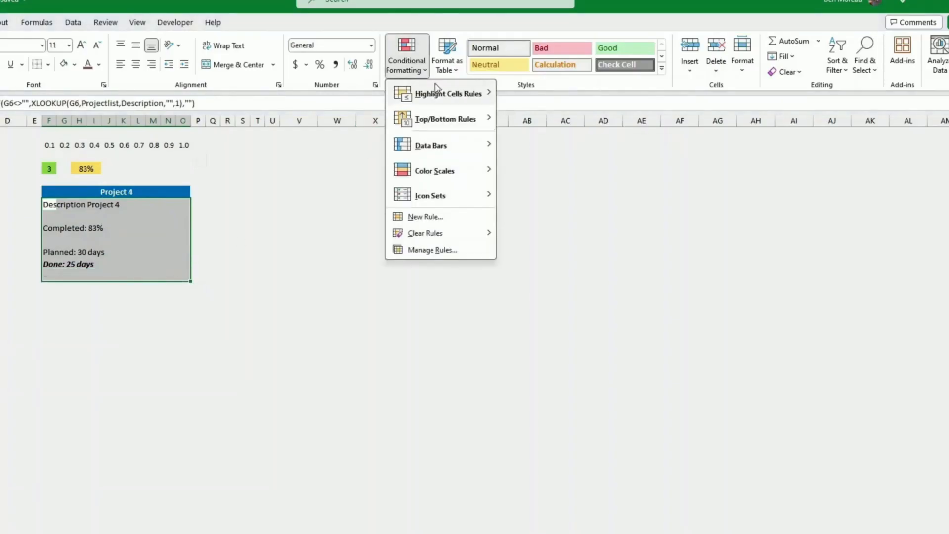
left_click(424, 217)
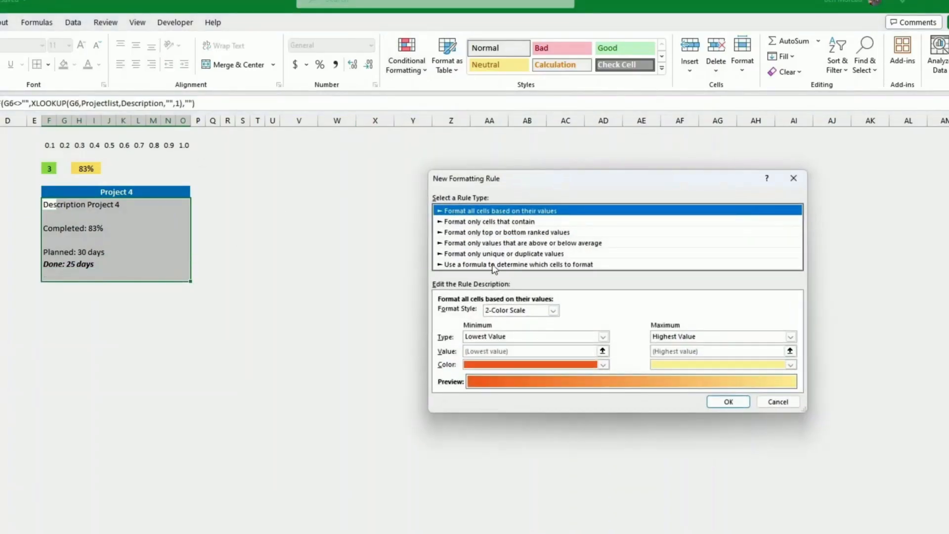
left_click(471, 265)
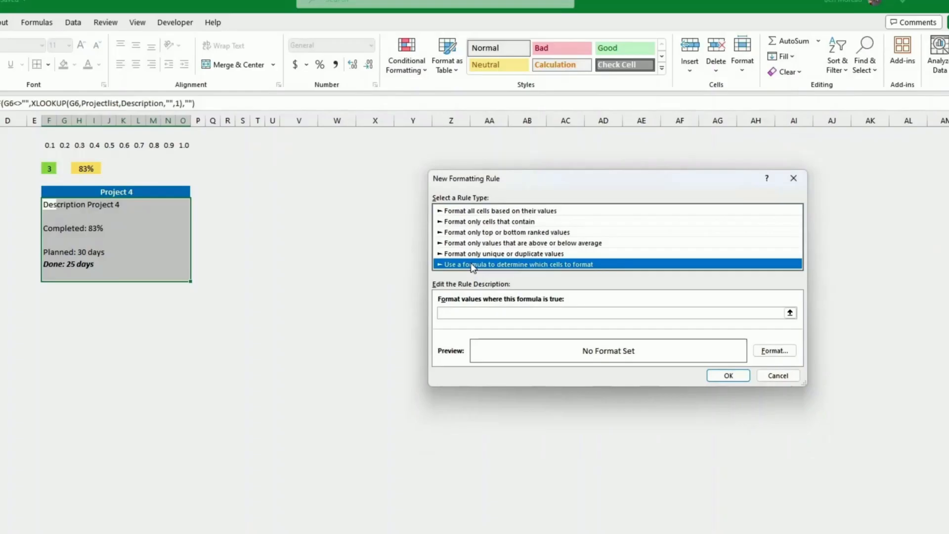
left_click(459, 313)
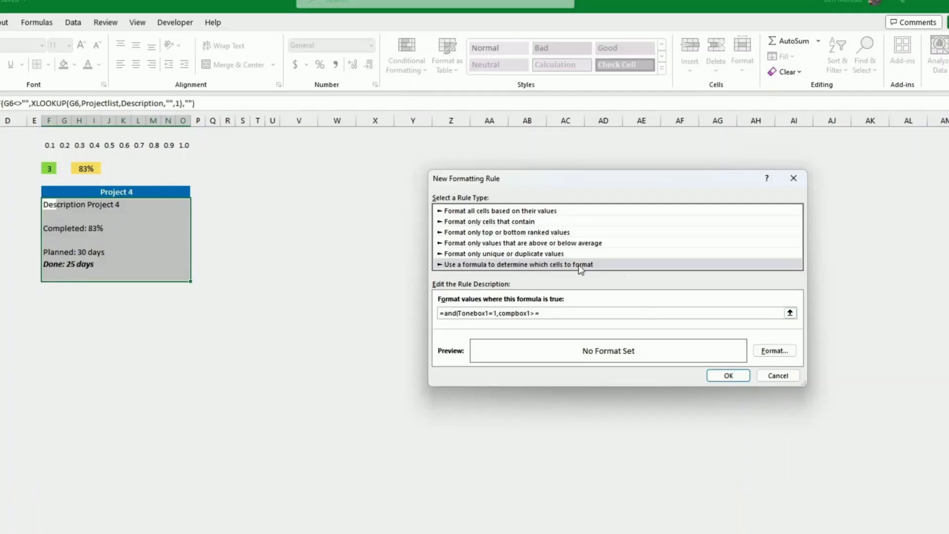
left_click(50, 145)
left_click(540, 313)
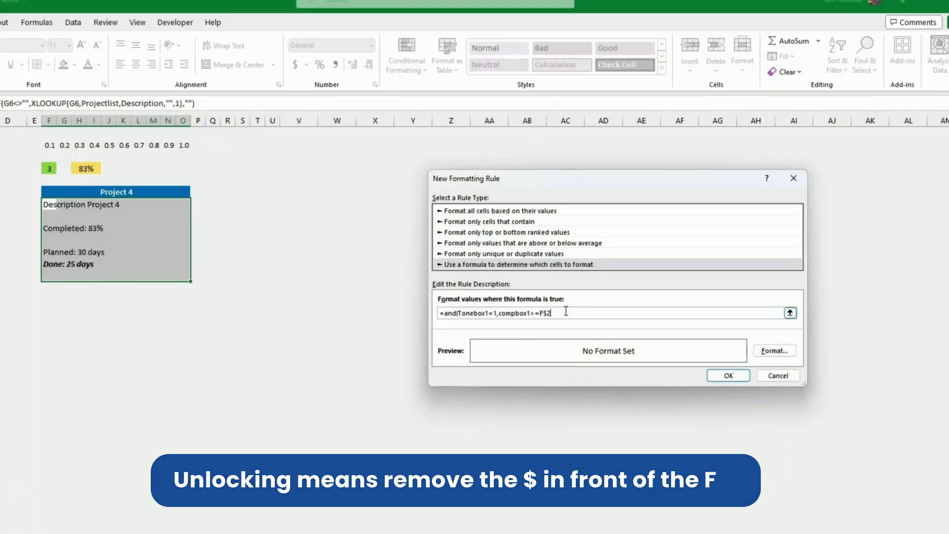
type(")")
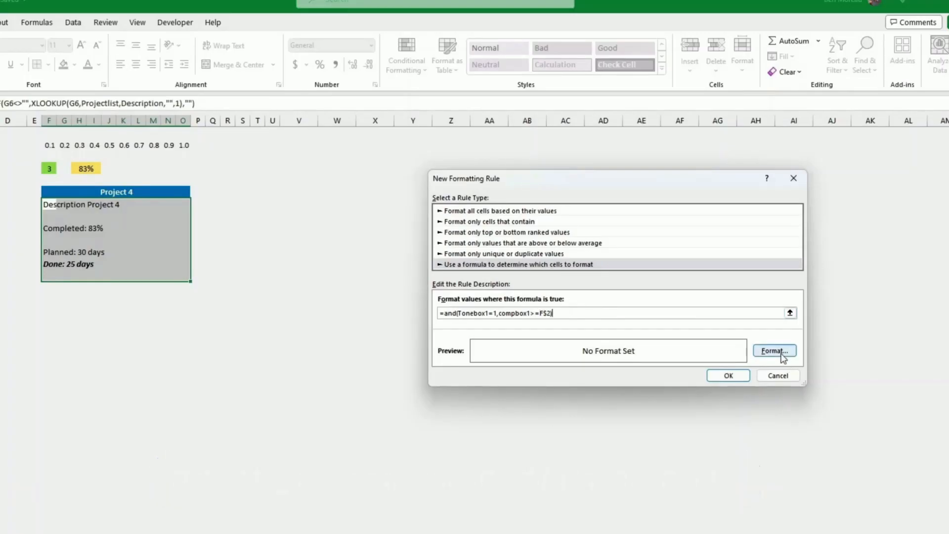
- Give the new card body rule a custom light red fill, #FFD1D1, and finish creating the rule
left_click(782, 354)
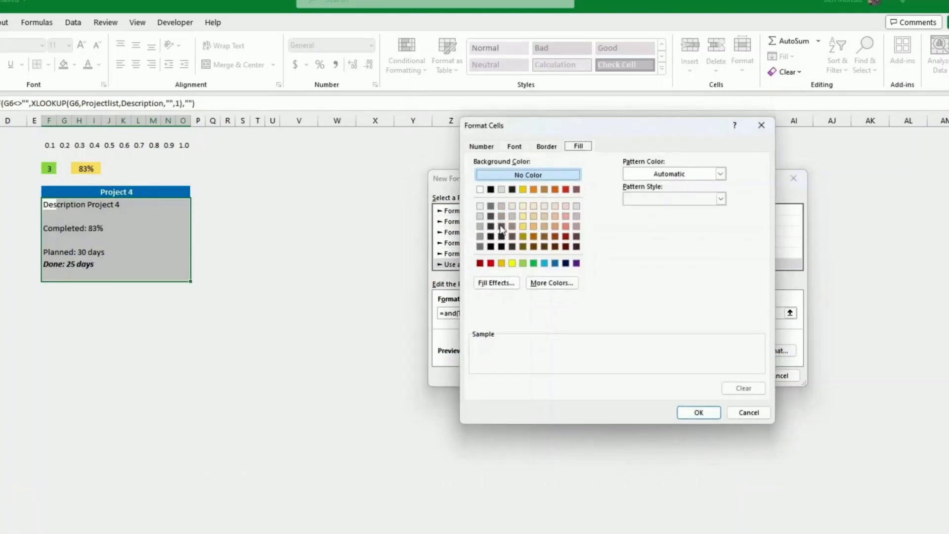
left_click(480, 263)
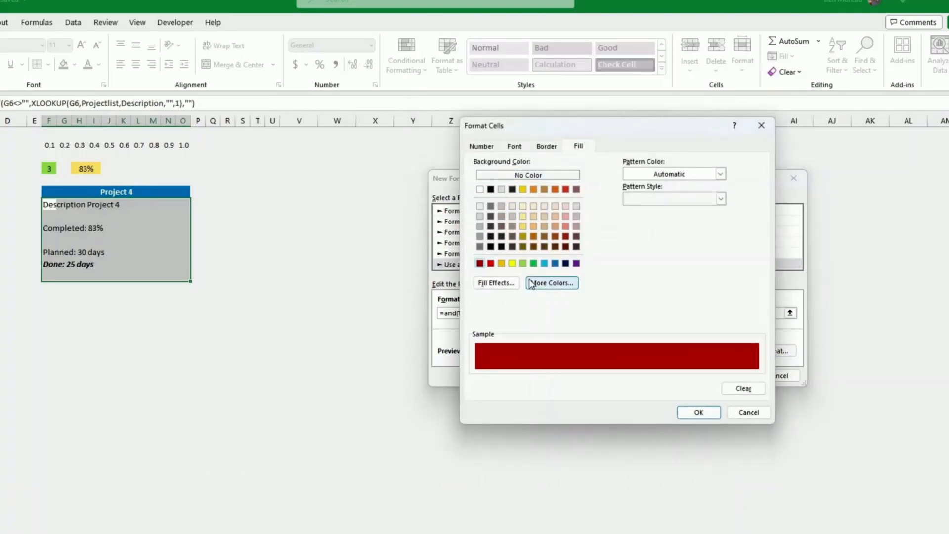
left_click(558, 283)
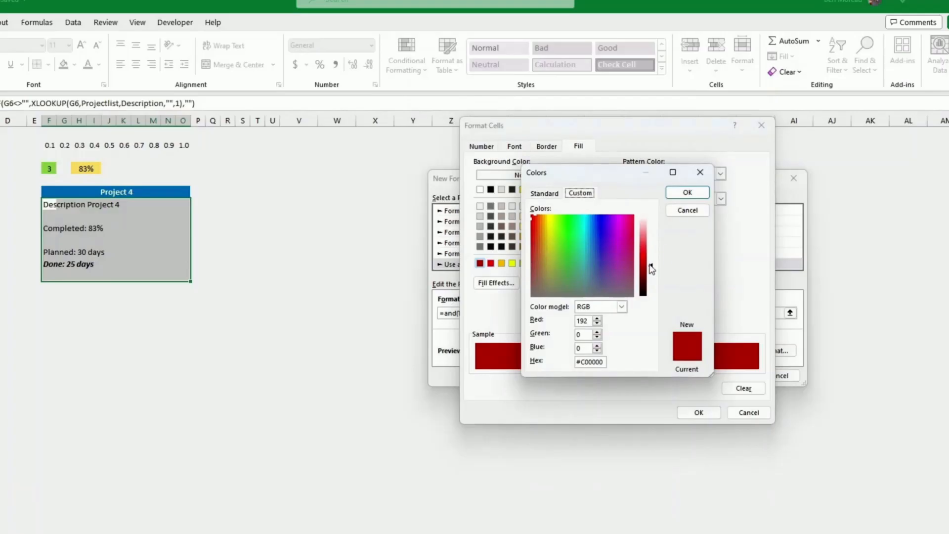
left_click_drag(653, 271, 652, 228)
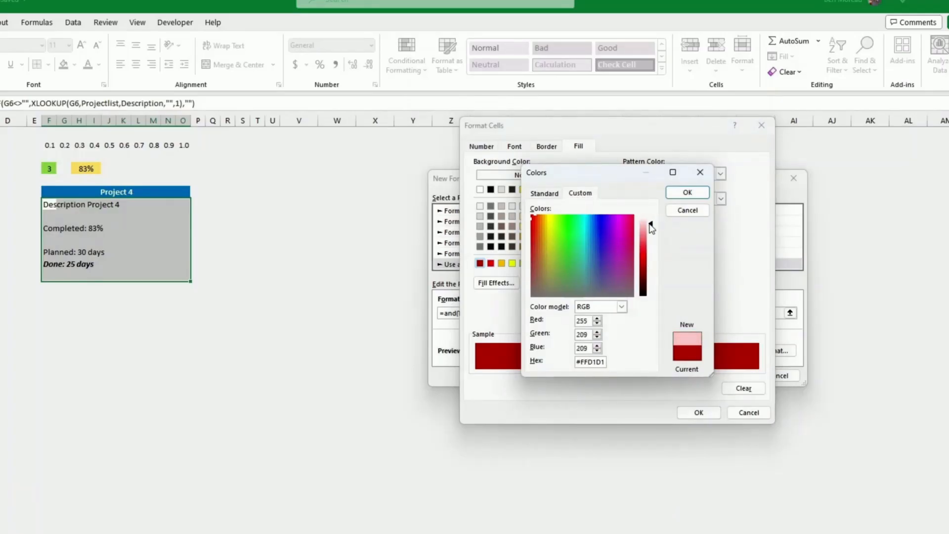
left_click(688, 193)
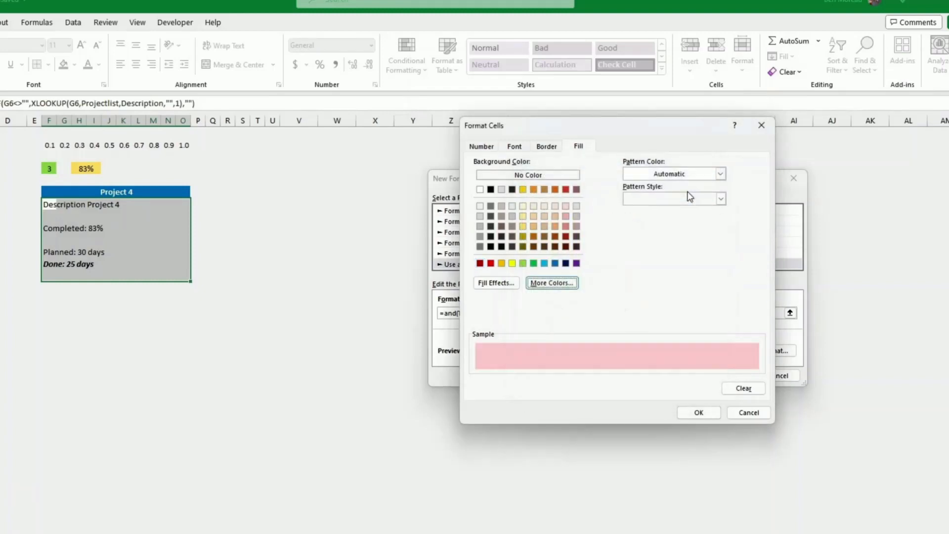
left_click(700, 413)
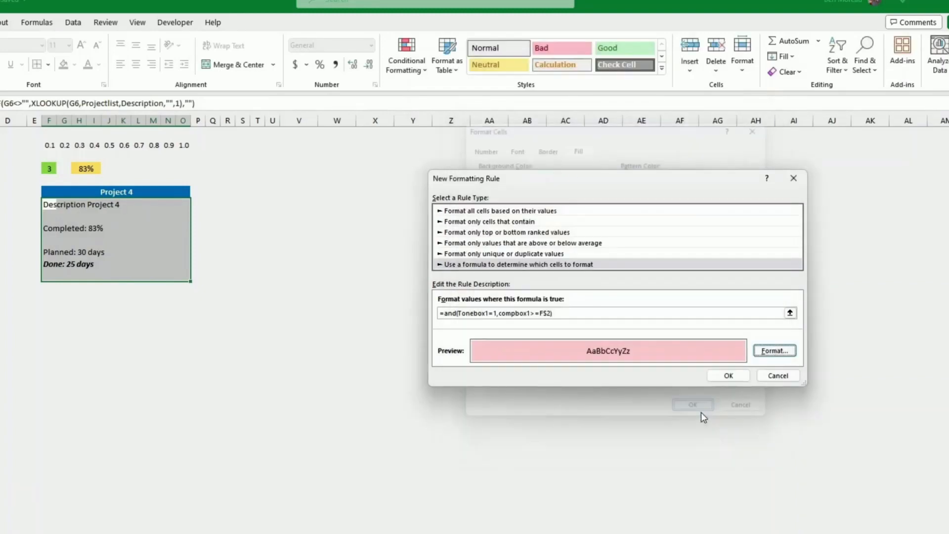
left_click(733, 376)
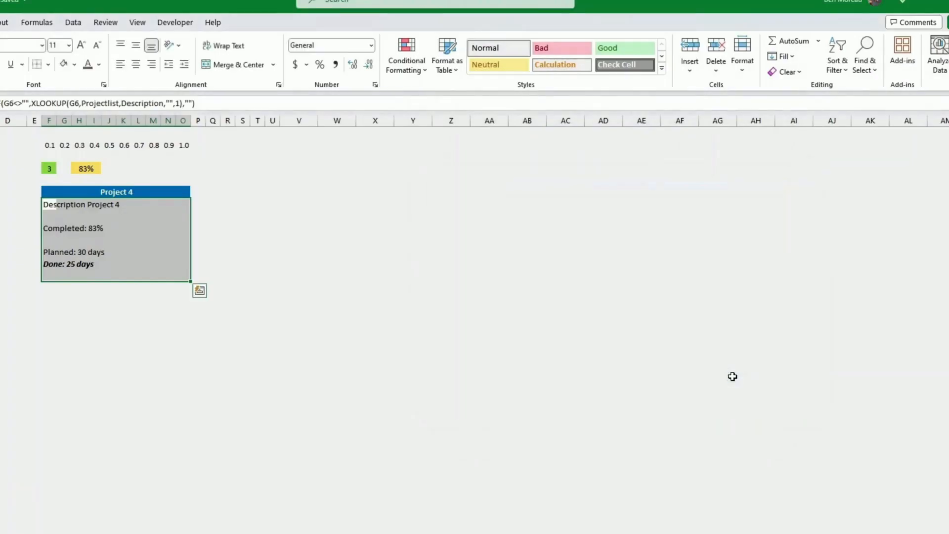
left_click(733, 376)
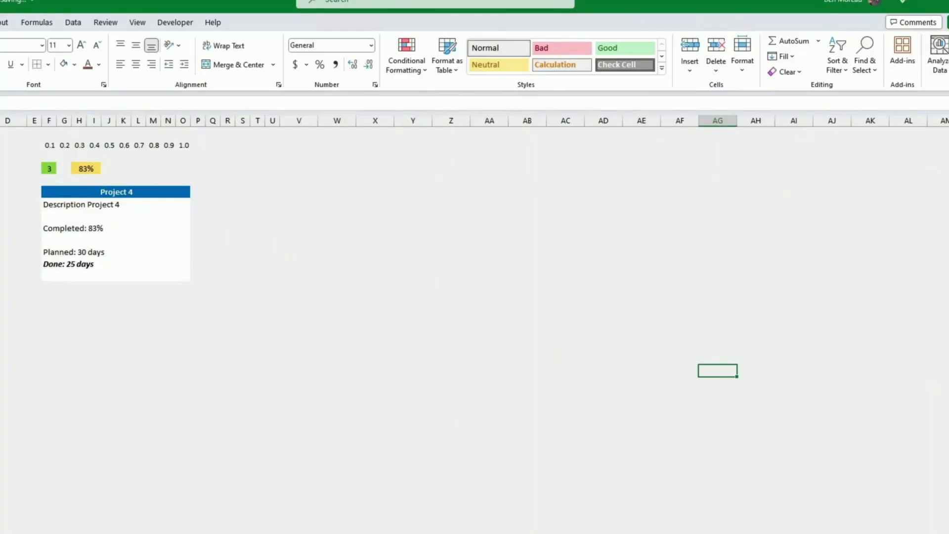
- Set the tone value in F3 to 1 to test the red card body fill
left_click(48, 168)
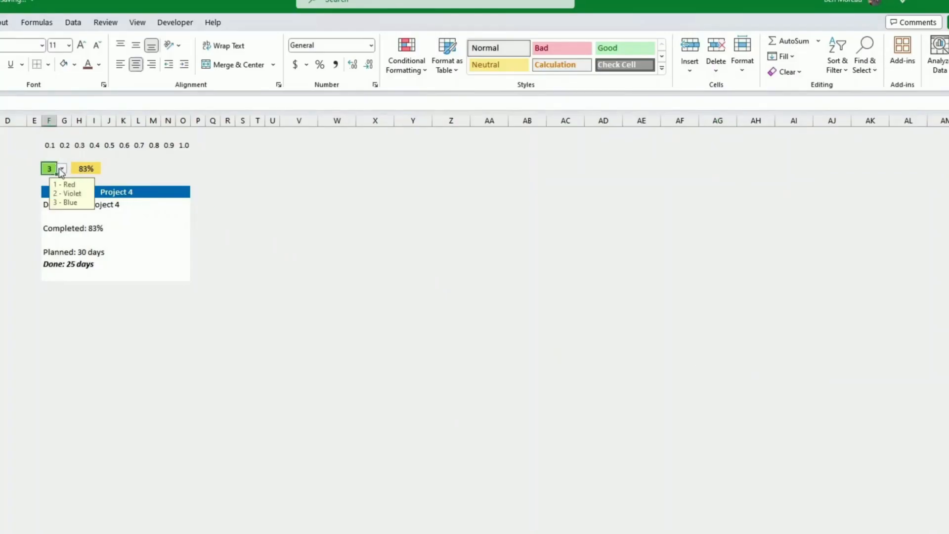
left_click(61, 169)
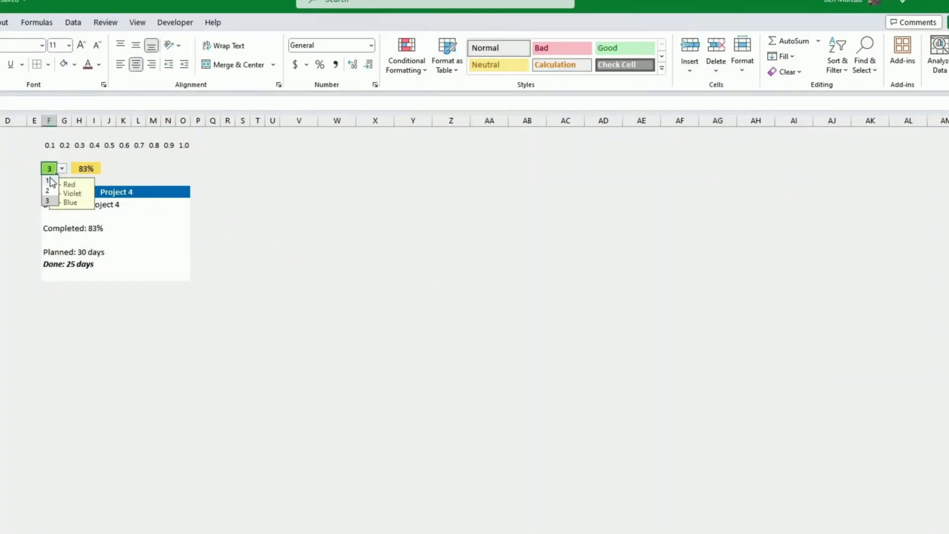
left_click(50, 181)
left_click(203, 313)
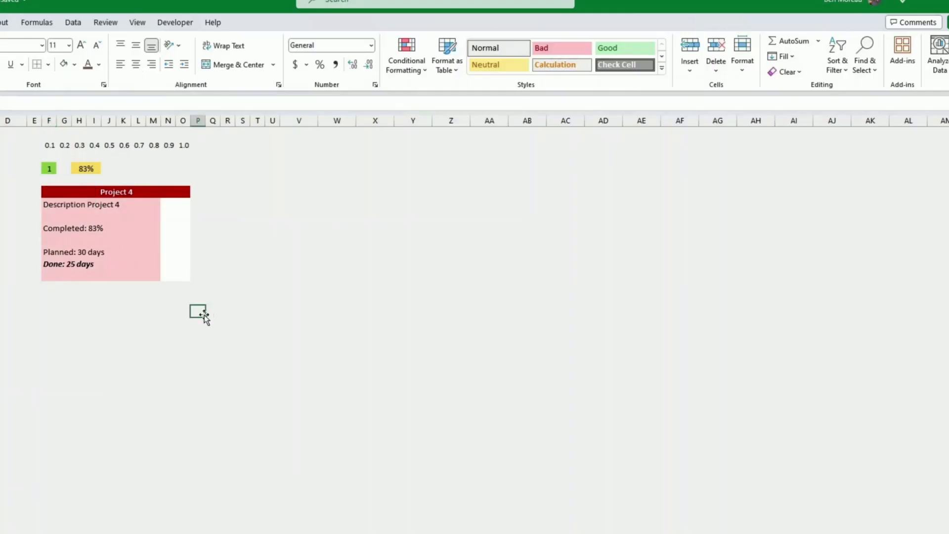
- Test the completion fill by switching the card's title to Project 1 and back to Project 4
left_click(111, 193)
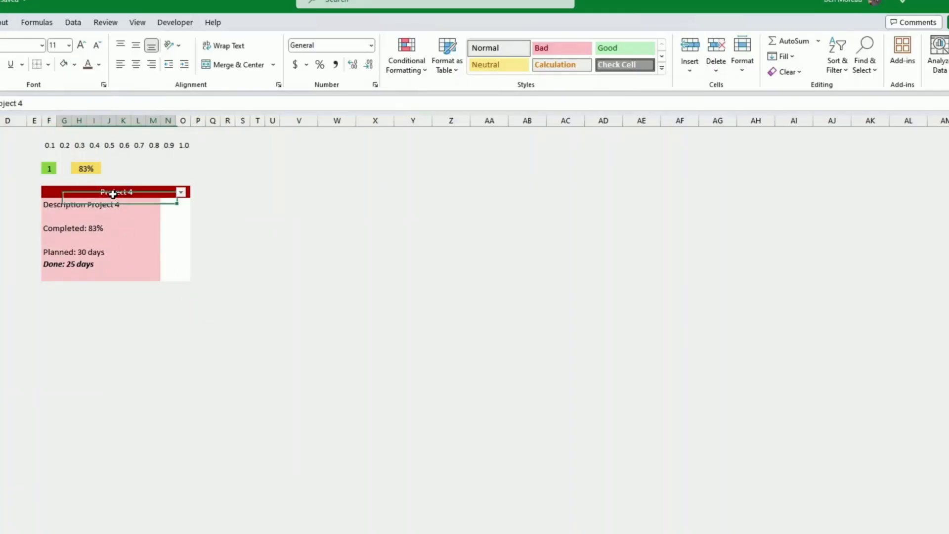
left_click(181, 194)
left_click(153, 203)
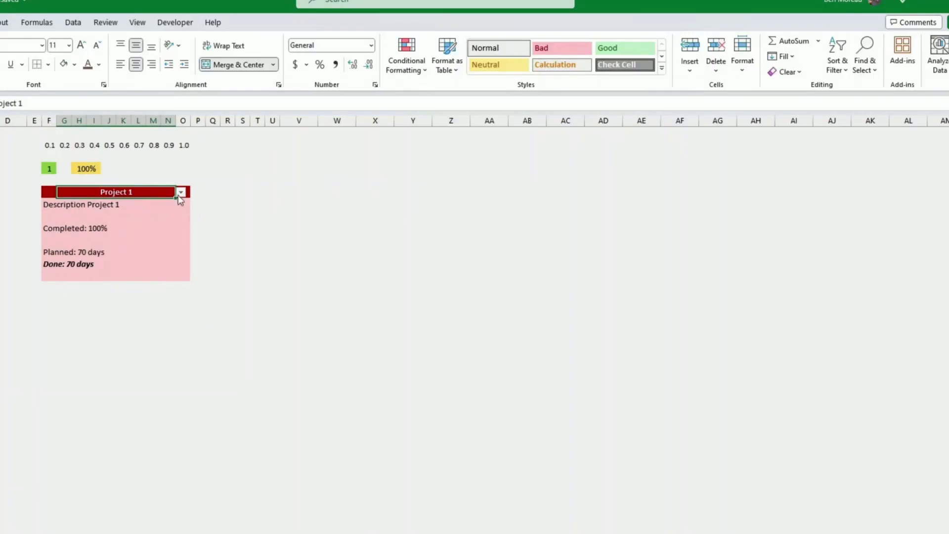
left_click(181, 193)
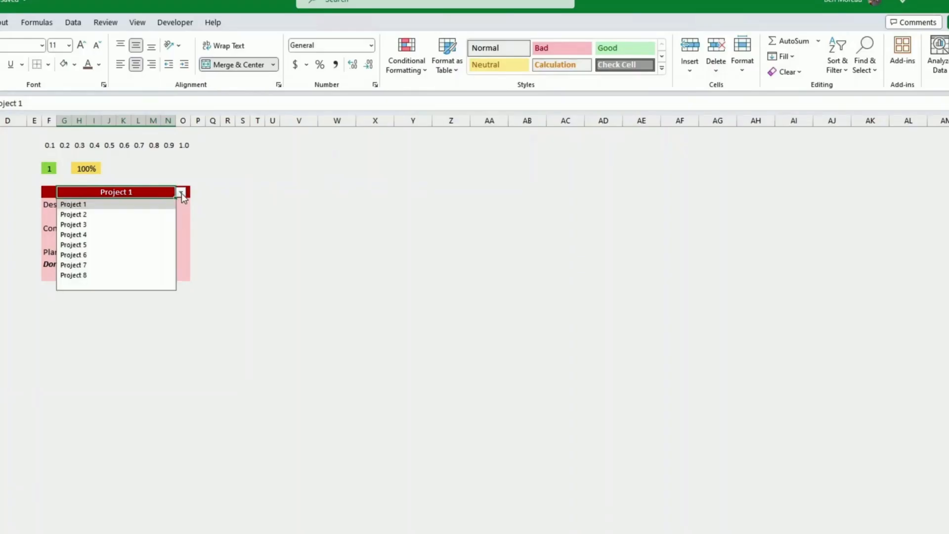
left_click(149, 233)
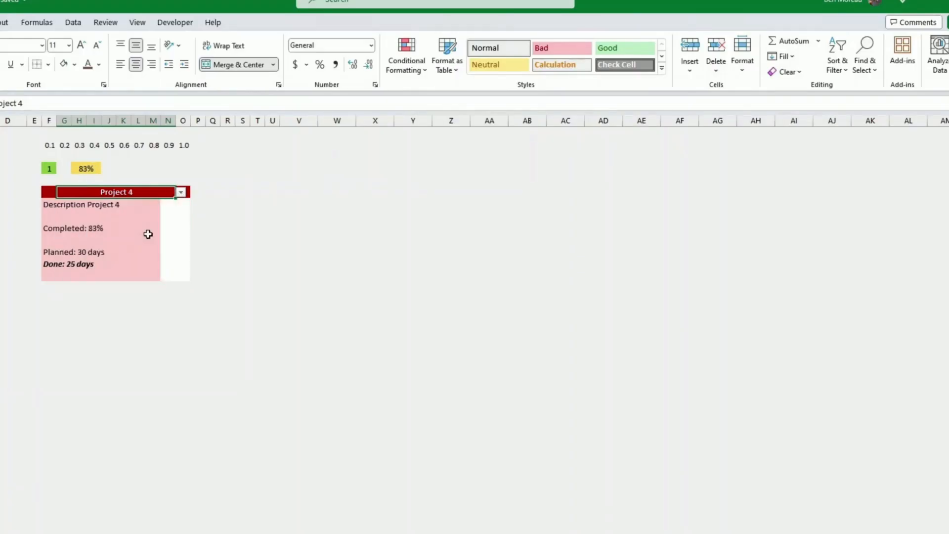
left_click(148, 235)
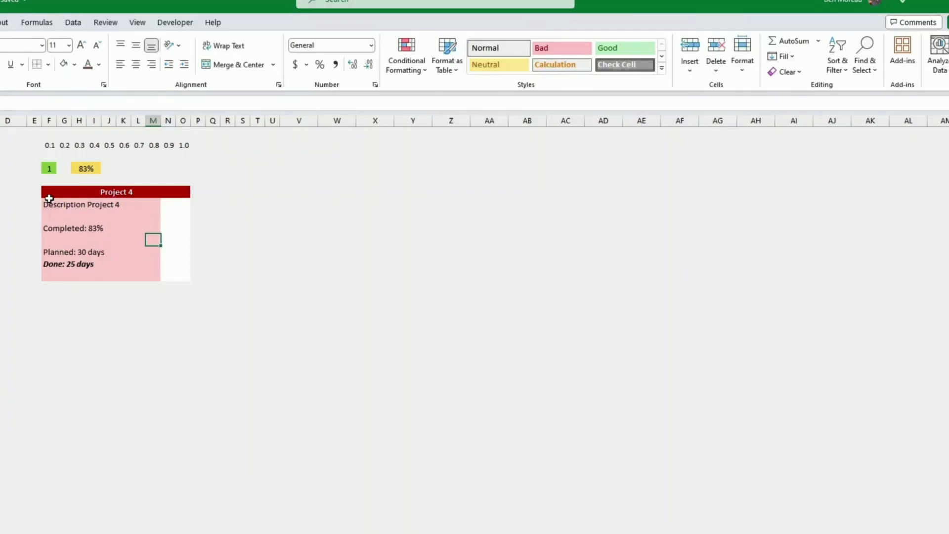
- Edit the existing conditional formatting rule of the card body F7:O13 to use the lighter red fill #FFE1E1
left_click_drag(49, 199, 190, 280)
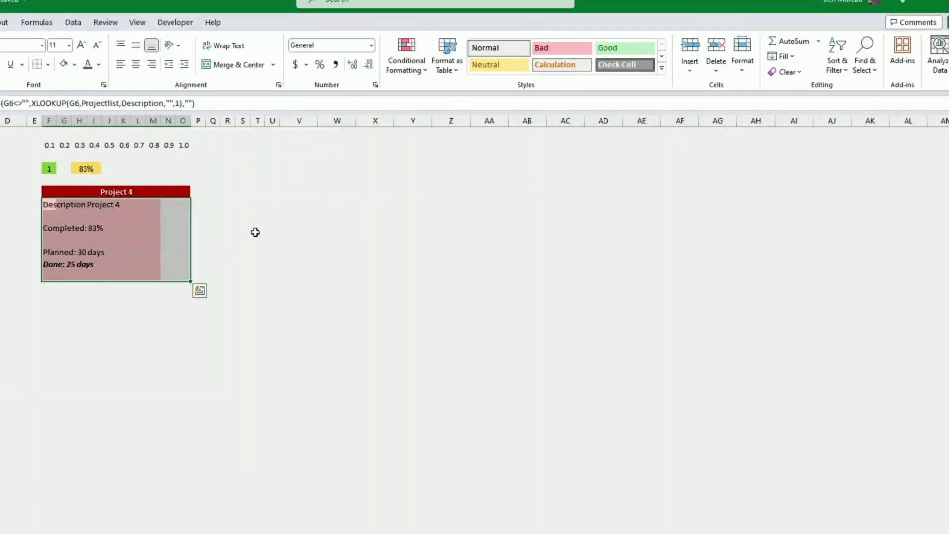
left_click(414, 67)
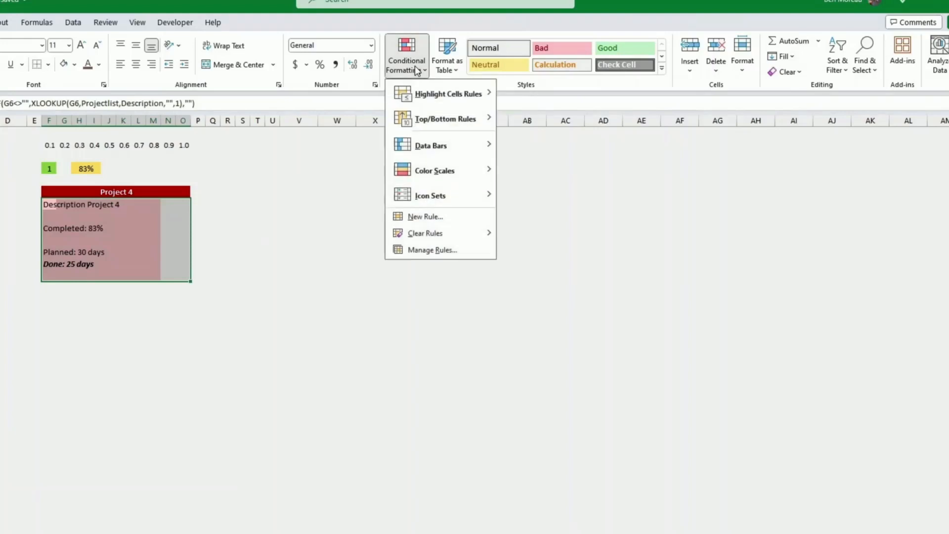
left_click(422, 249)
left_click(529, 243)
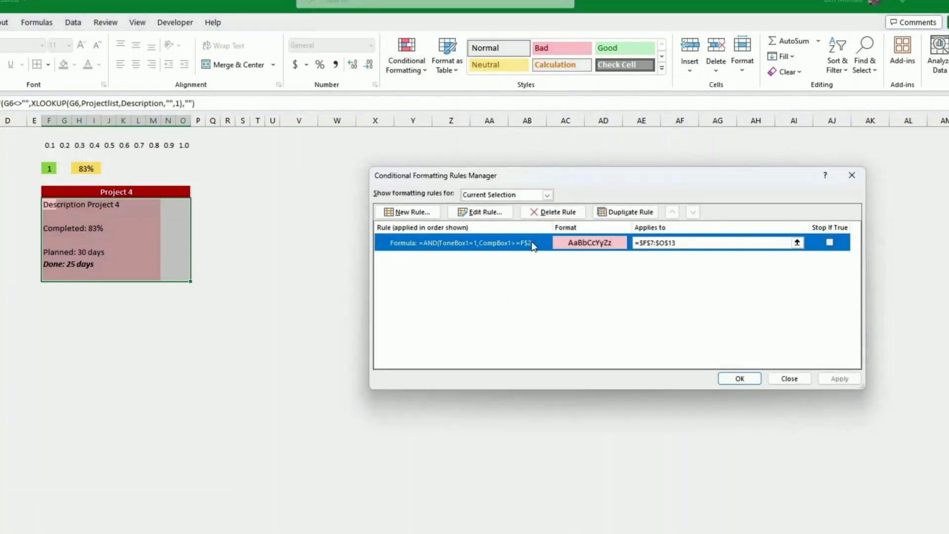
left_click(486, 214)
left_click(780, 353)
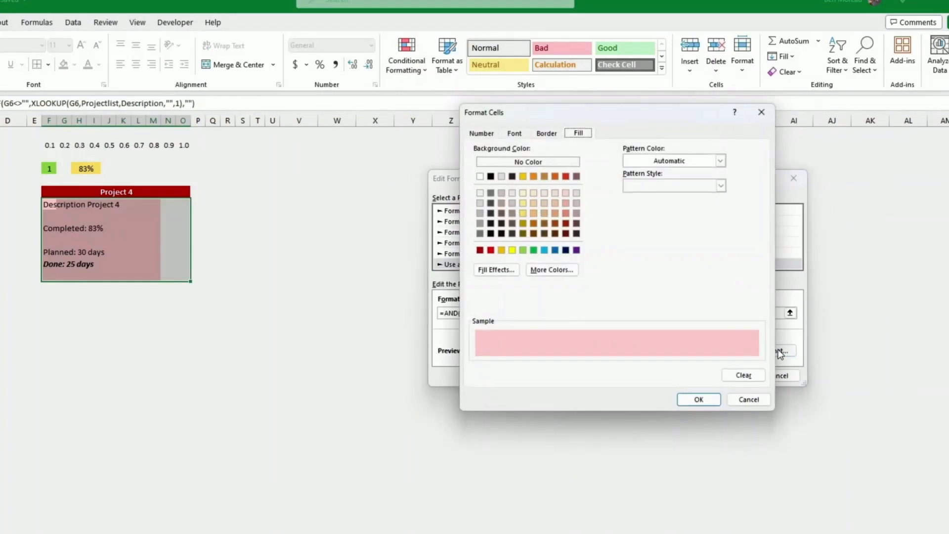
left_click(553, 271)
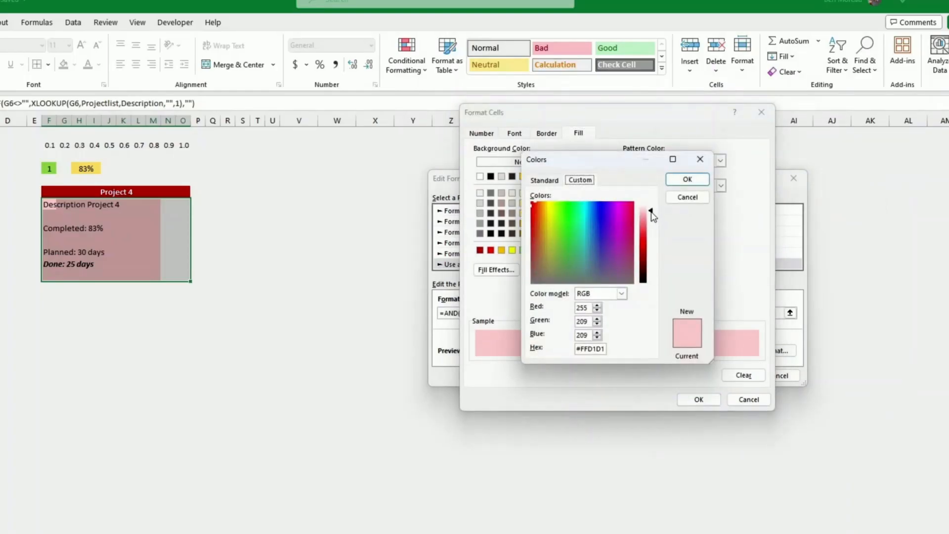
left_click_drag(653, 216, 652, 209)
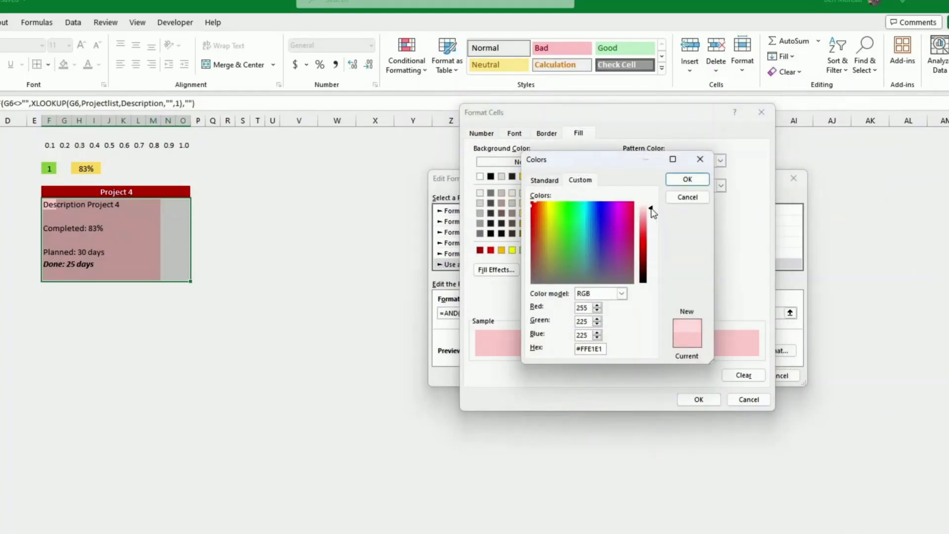
left_click(687, 180)
left_click(701, 400)
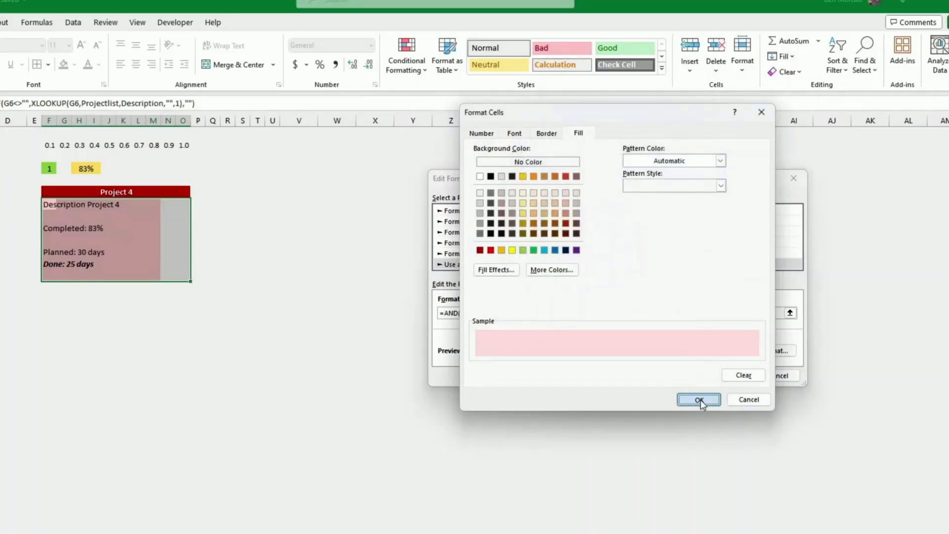
left_click(725, 376)
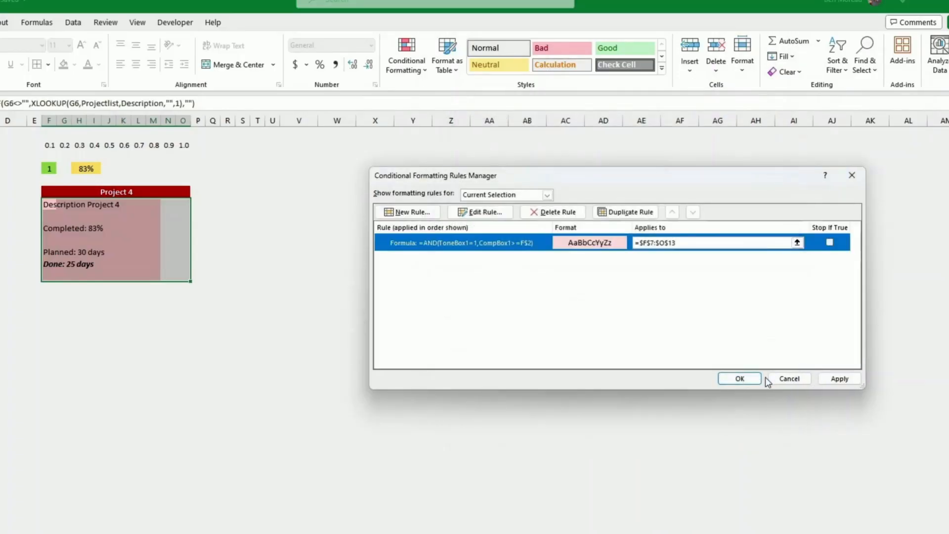
- Duplicate the card body rule twice and change the second rule's formula to =AND(ToneBox1=2,CompBox1>=F$2)
left_click(628, 212)
left_click(628, 213)
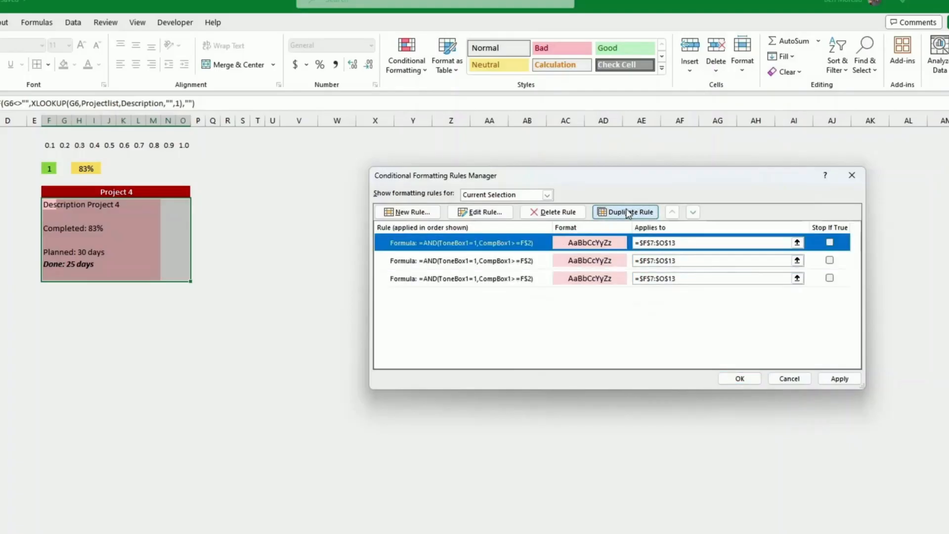
left_click(533, 262)
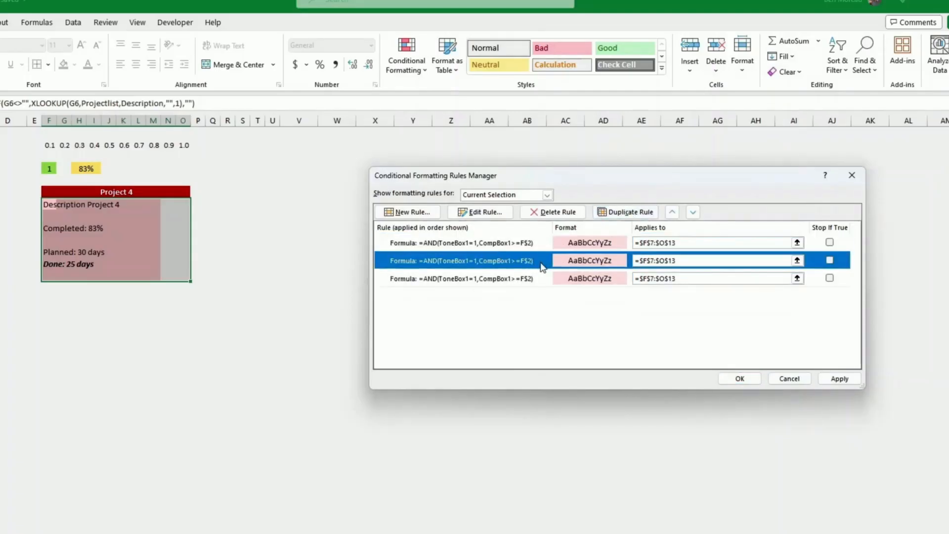
left_click(492, 212)
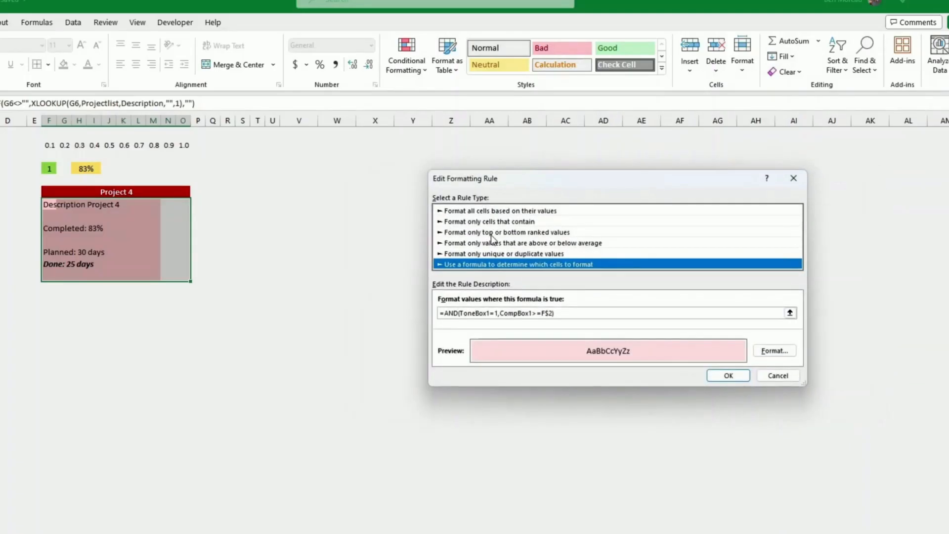
left_click(494, 314)
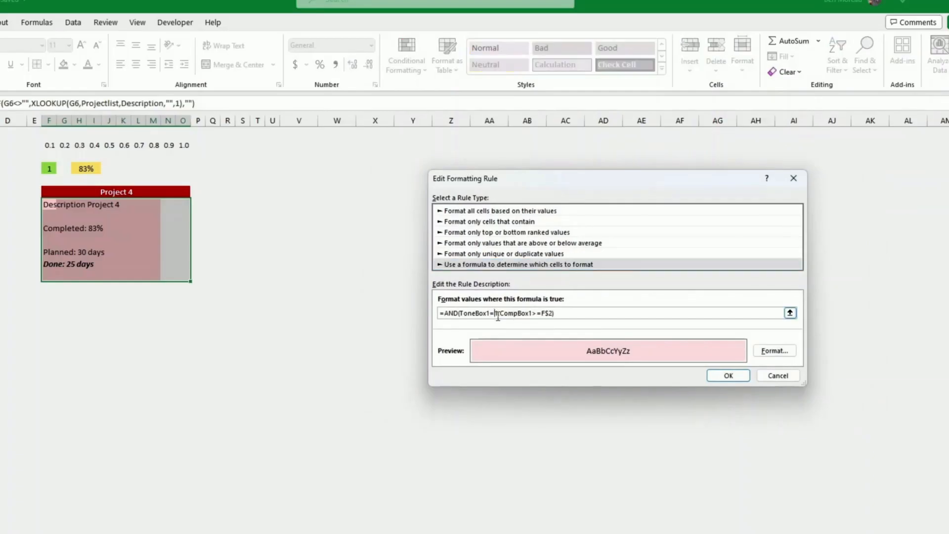
key("BackSpace")
type("2")
- Give the card body rule for tone 2 a custom very light violet fill and save the rule
left_click(774, 351)
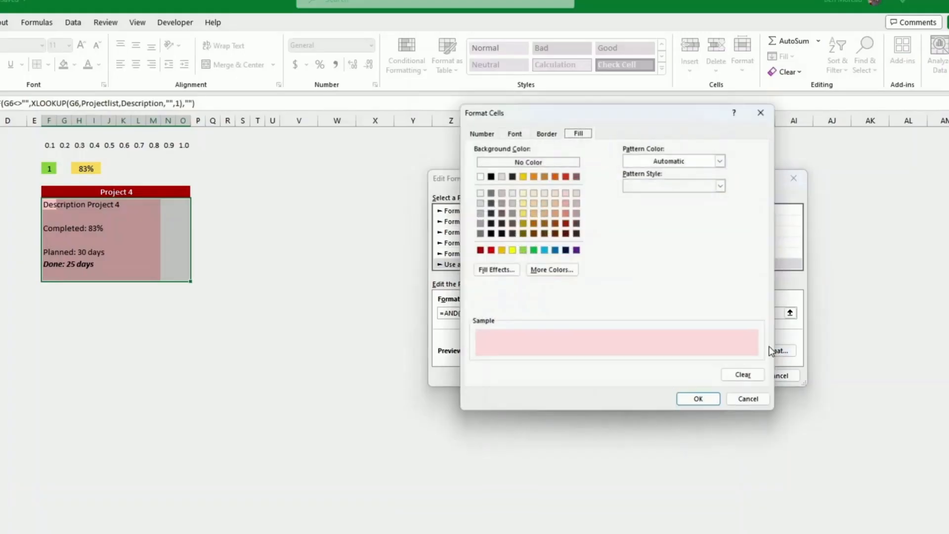
left_click(577, 250)
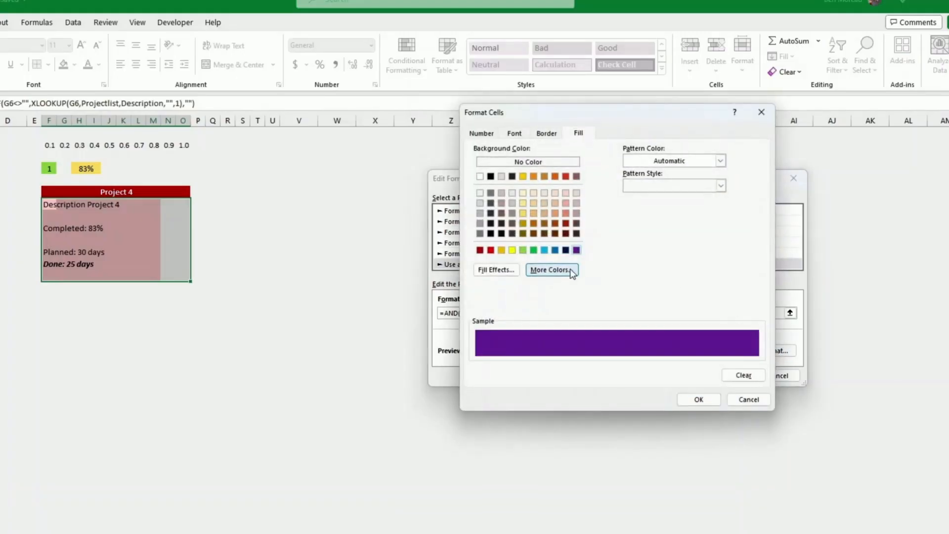
left_click(571, 268)
left_click_drag(651, 255, 650, 207)
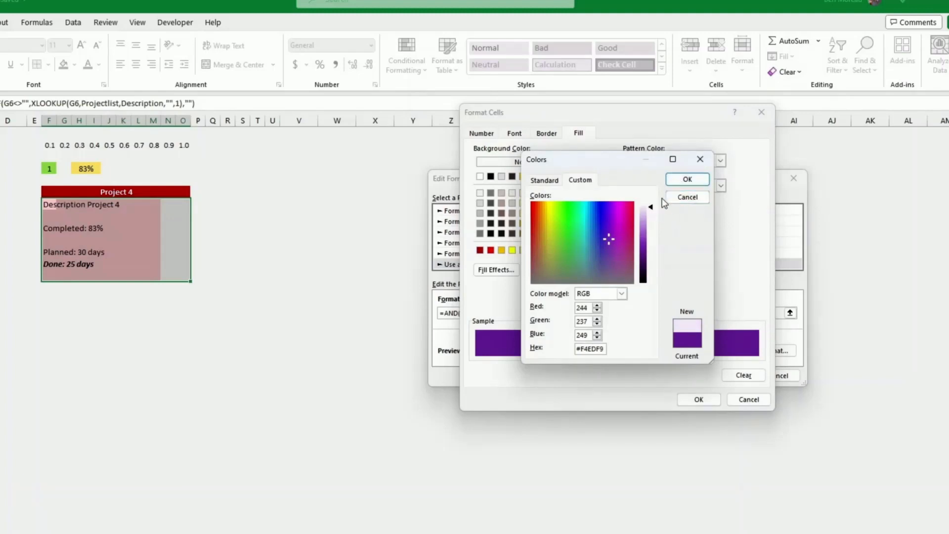
left_click(653, 207)
left_click(688, 180)
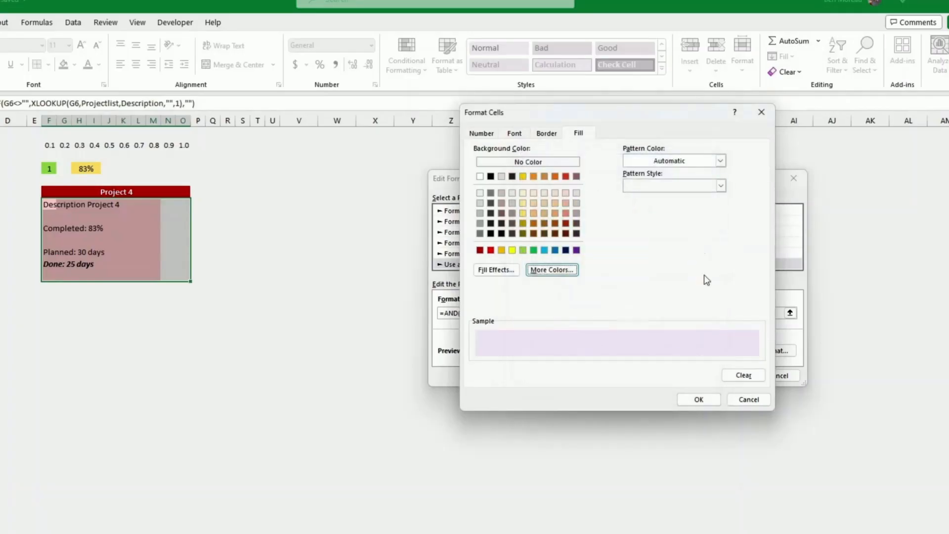
left_click(703, 402)
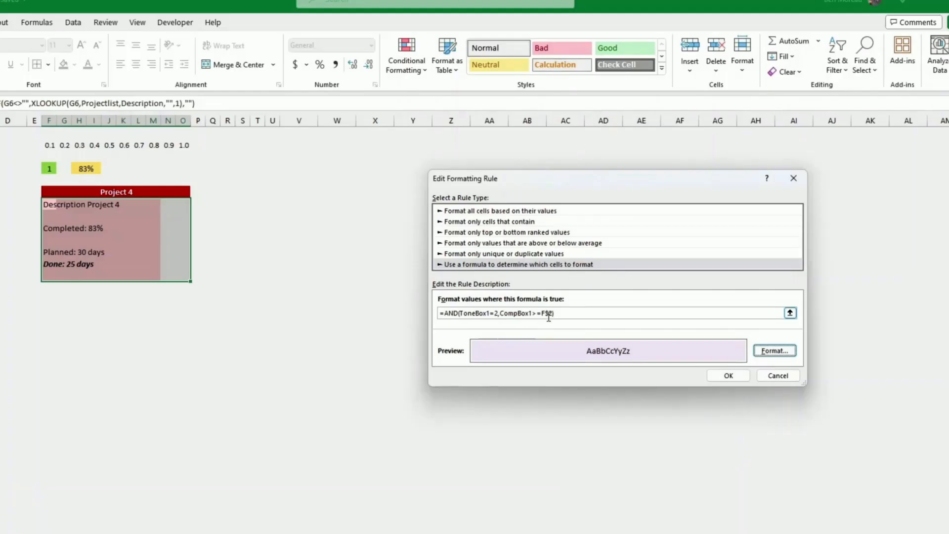
left_click(723, 376)
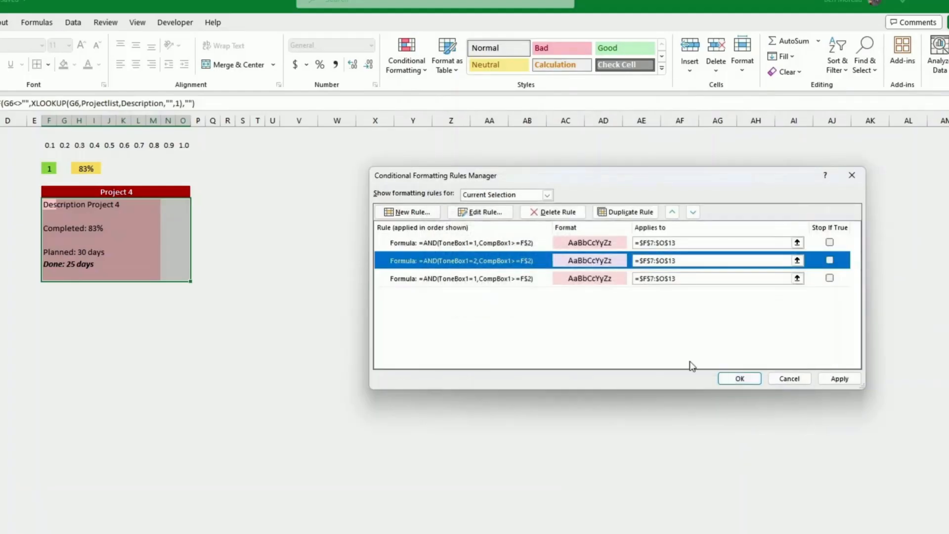
- Change the formula of the third card body rule to =AND(ToneBox1=3,CompBox1>=F$2)
left_click(596, 278)
left_click(513, 213)
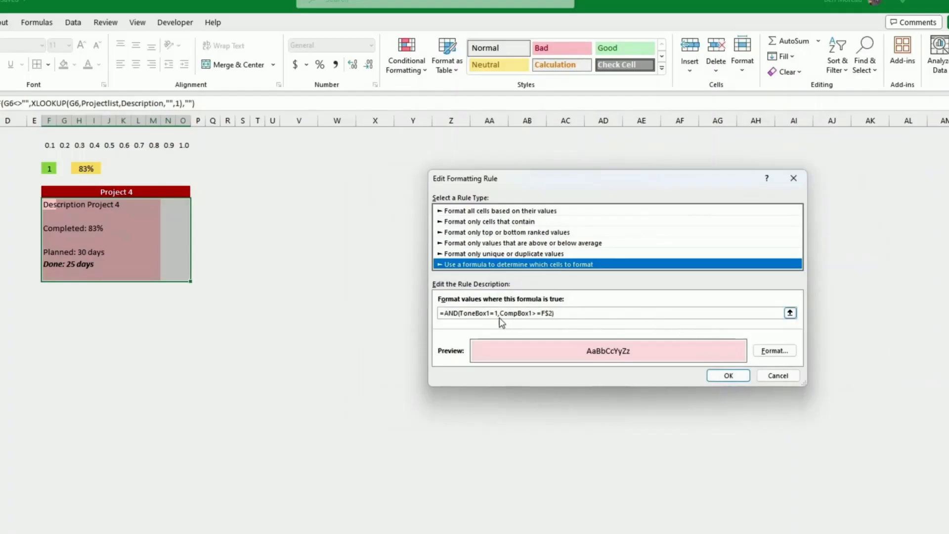
left_click(500, 313)
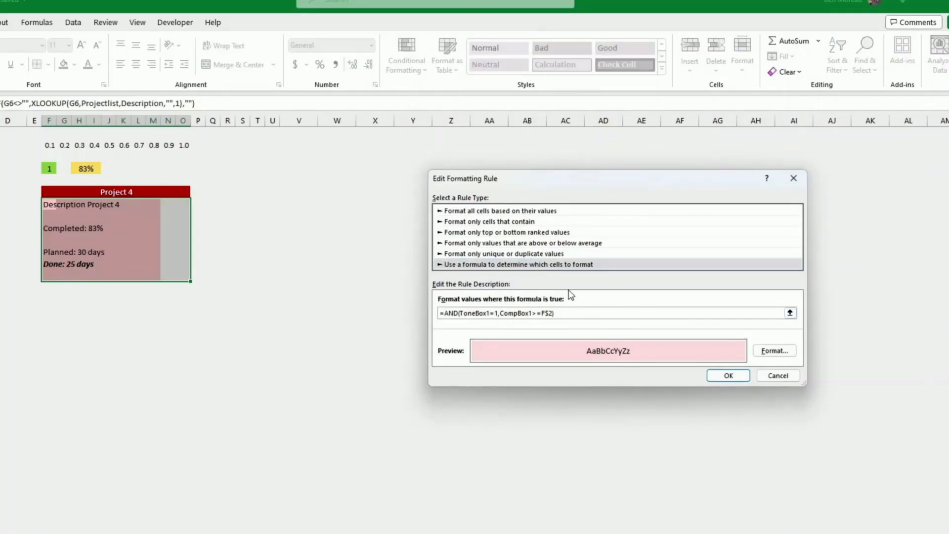
key("BackSpace")
type("2")
key("BackSpace")
type("3")
- Give the tone 3 rule a custom very light tint of the standard blue as fill, and apply the card body rules
left_click(770, 352)
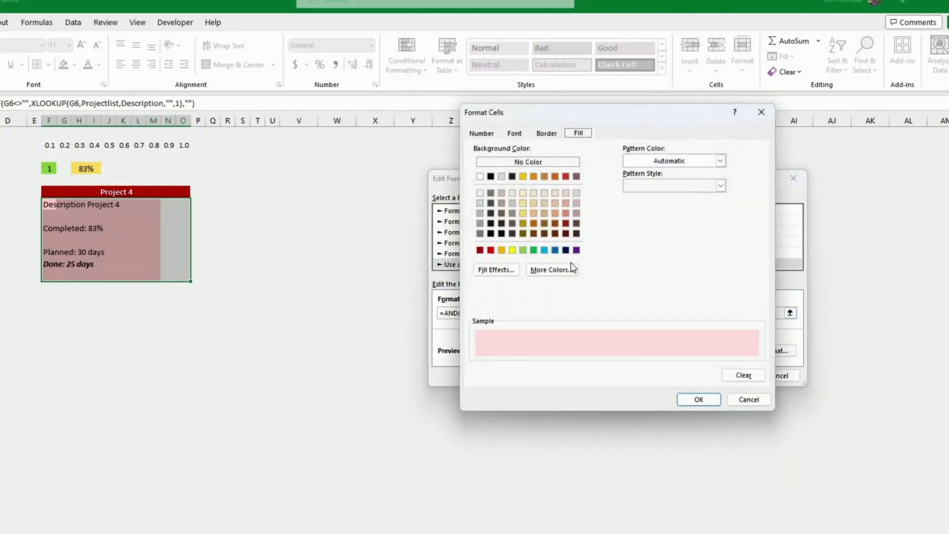
left_click(555, 250)
left_click(552, 270)
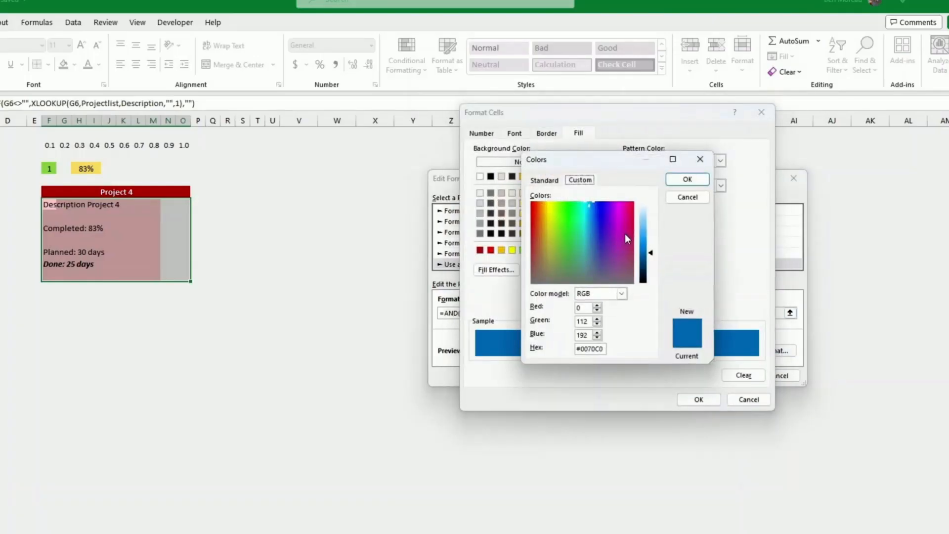
left_click_drag(651, 253, 652, 212)
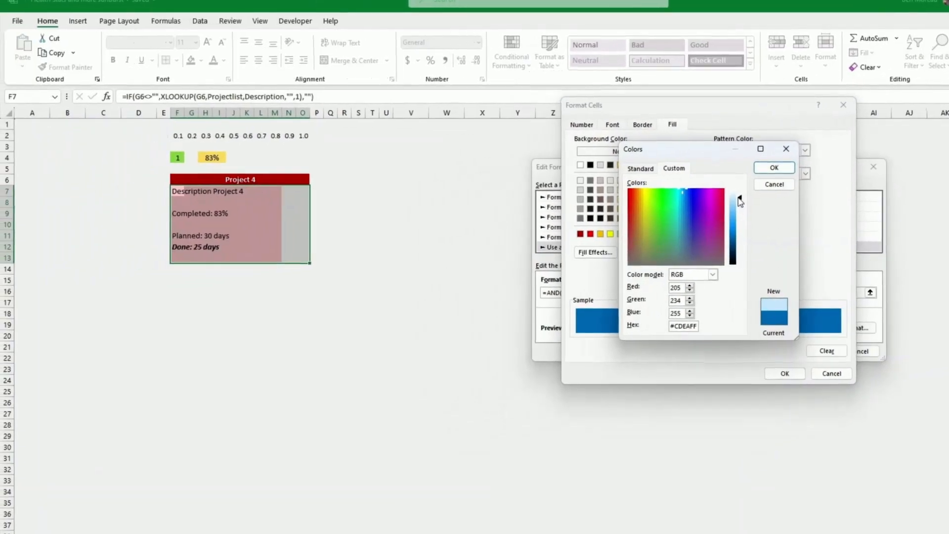
left_click_drag(739, 197, 739, 195)
left_click(775, 167)
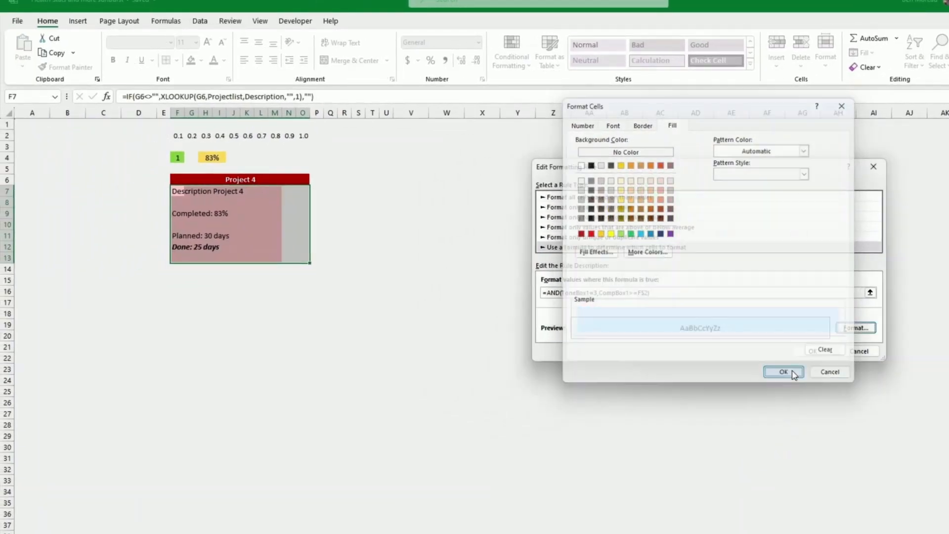
left_click(786, 374)
left_click(812, 352)
left_click(916, 354)
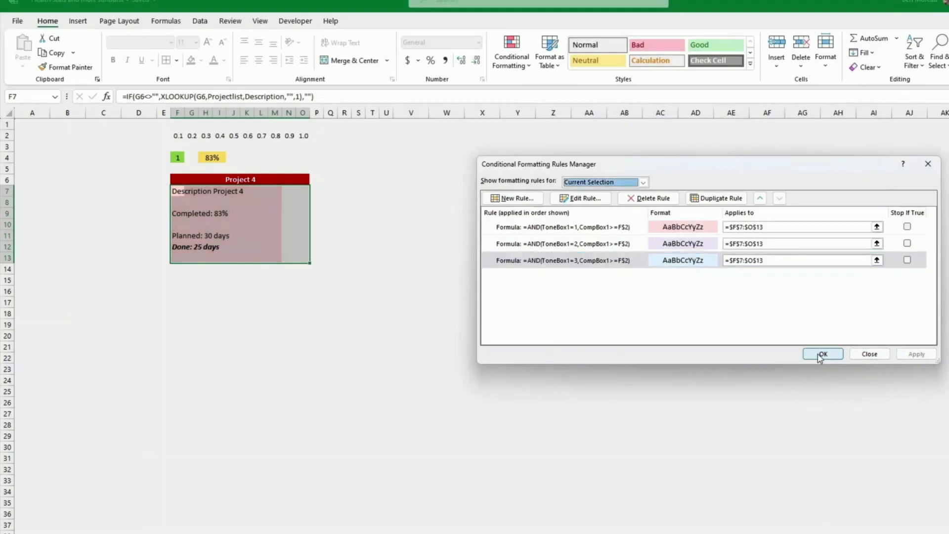
left_click(824, 354)
- Test the card's colours by setting the tone in ToneBox1 to 2 and to 3
left_click(754, 411)
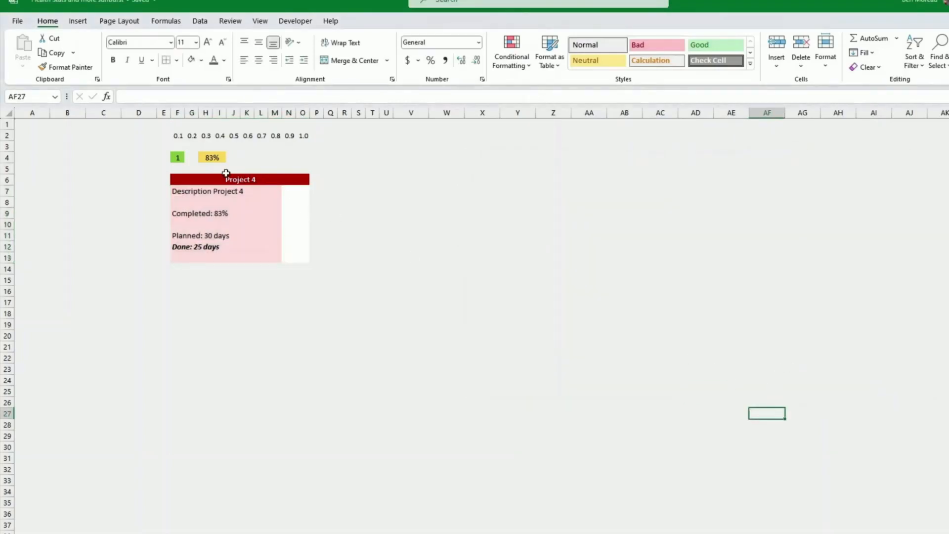
left_click(178, 158)
left_click(190, 158)
left_click(179, 178)
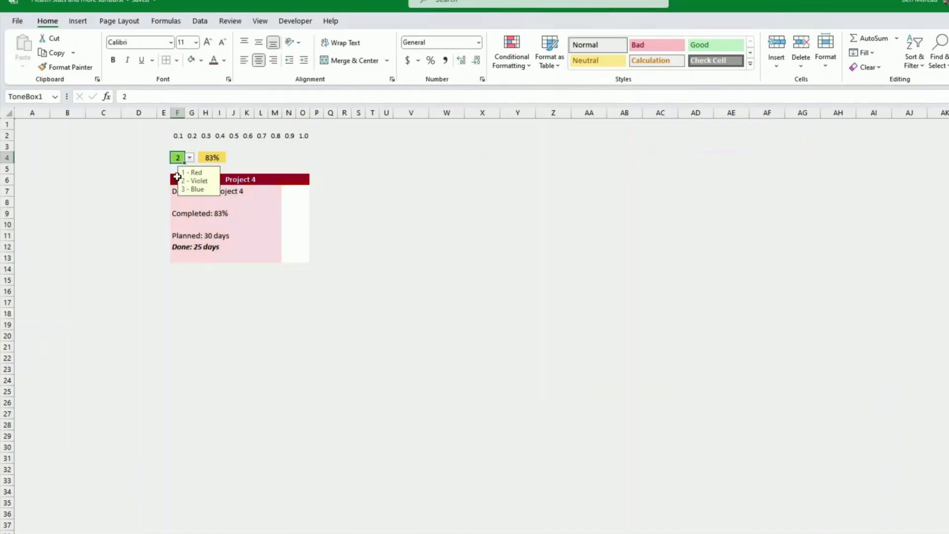
left_click(190, 158)
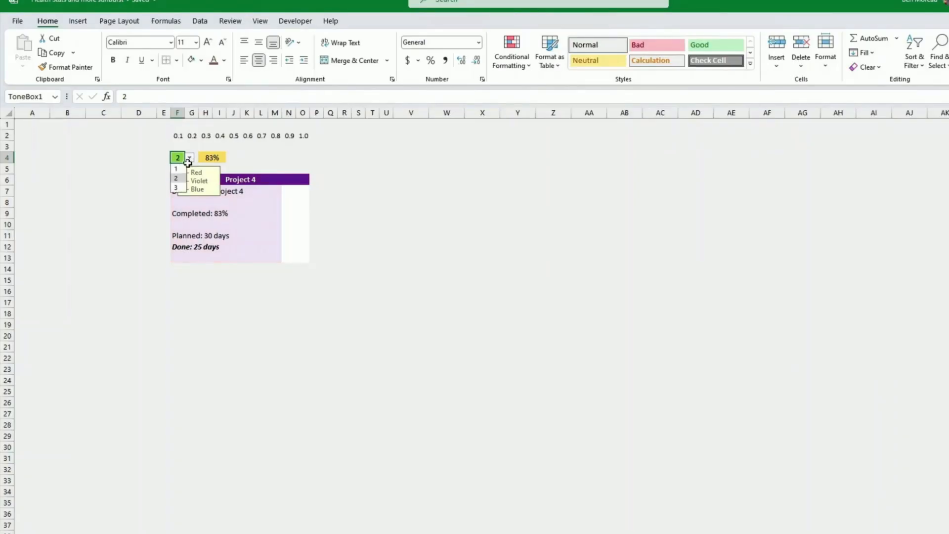
left_click(179, 186)
left_click(436, 256)
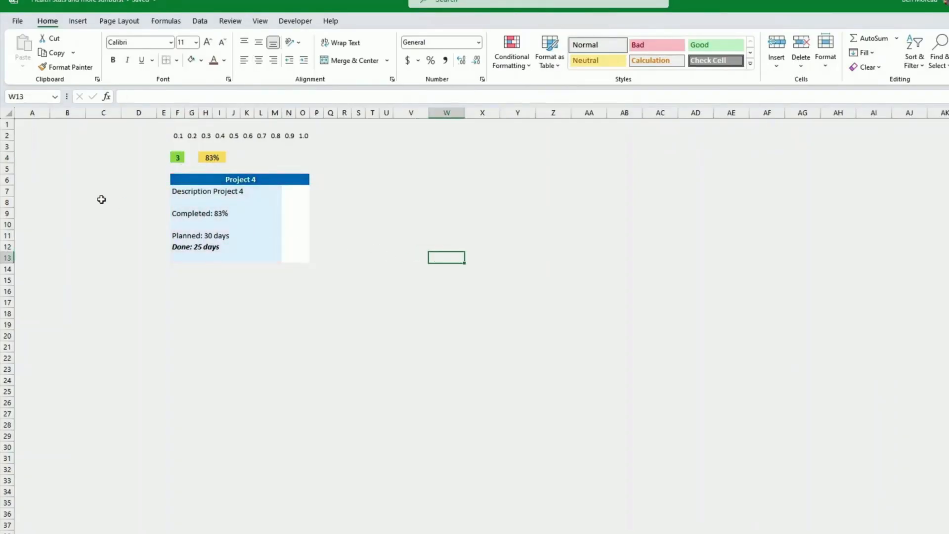
- Increase the height of the card's rows 6 to 13
left_click_drag(11, 201, 10, 264)
left_click(91, 242)
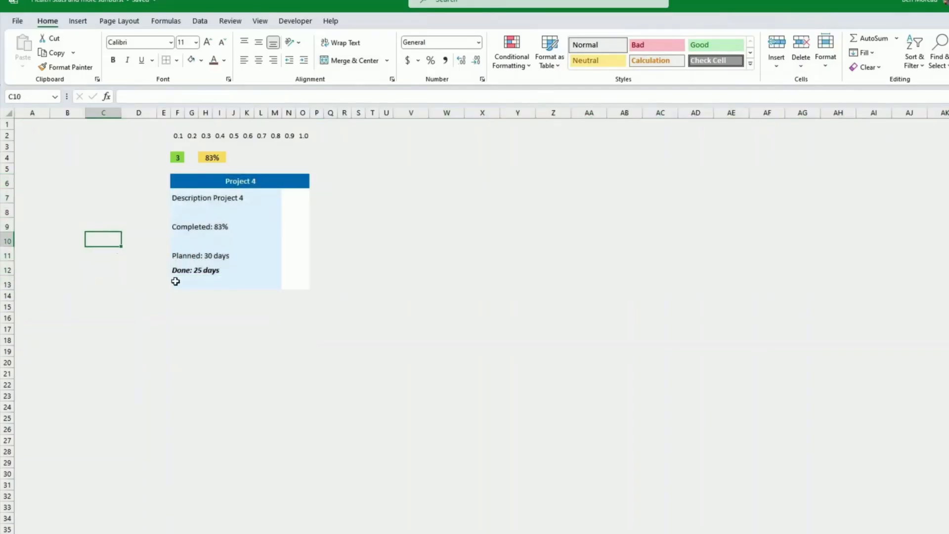
- Group helper rows 2 to 4, and test the group by collapsing and expanding it
left_click(175, 158)
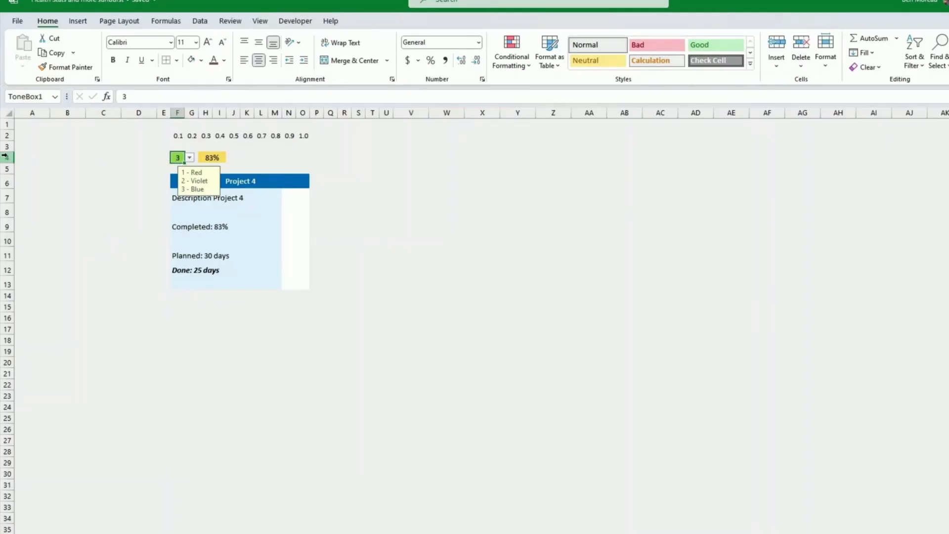
left_click_drag(5, 158, 8, 133)
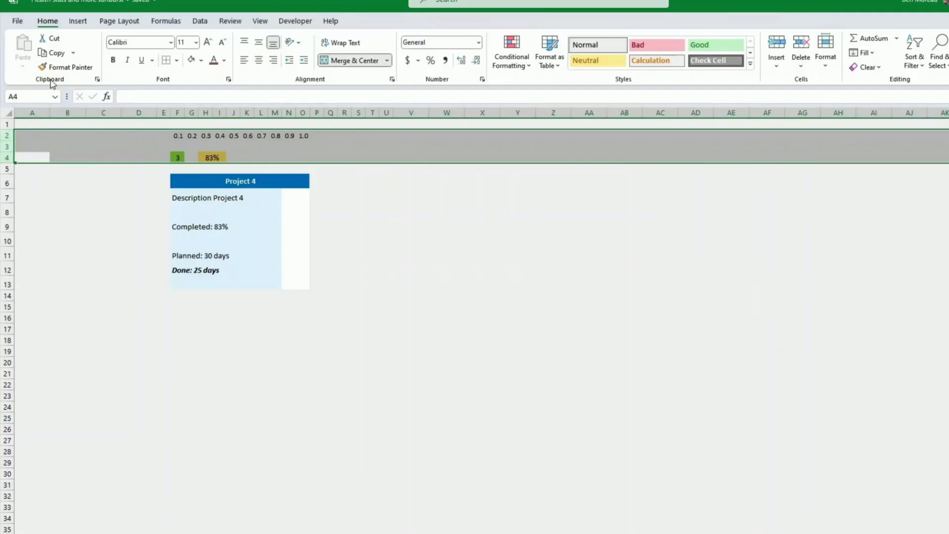
left_click(199, 20)
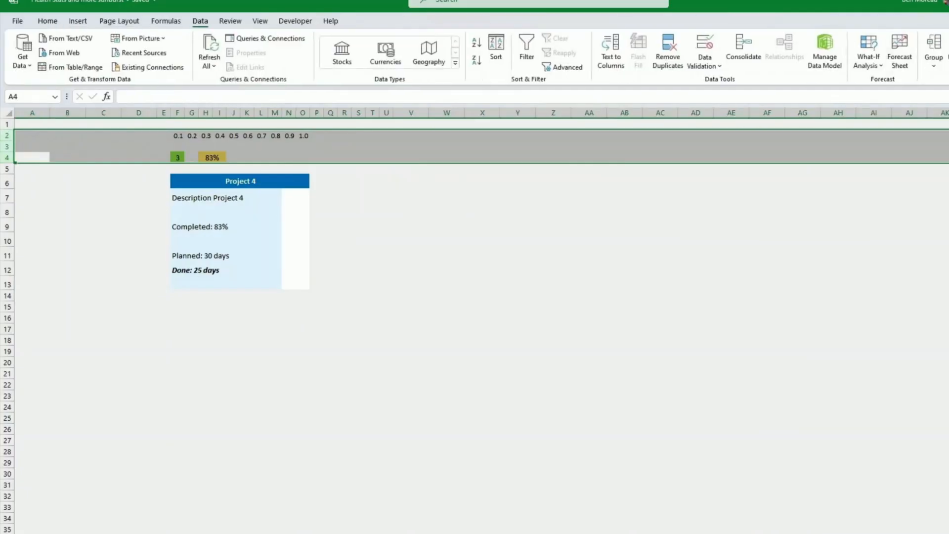
left_click(934, 50)
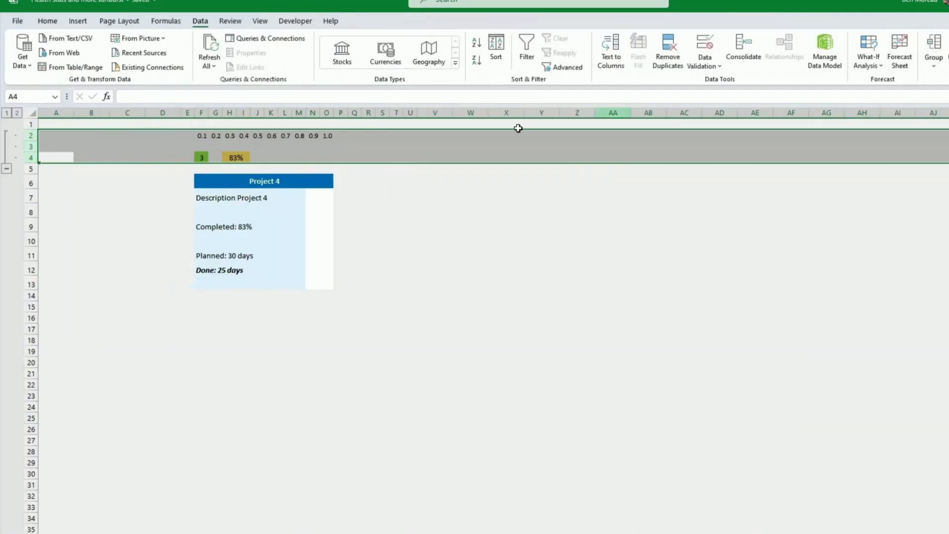
left_click(6, 169)
left_click(131, 191)
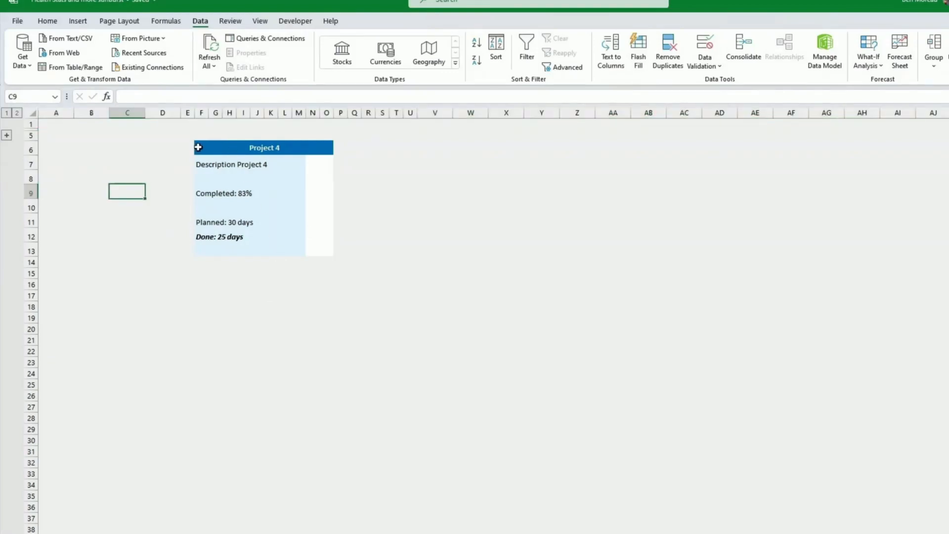
left_click(7, 136)
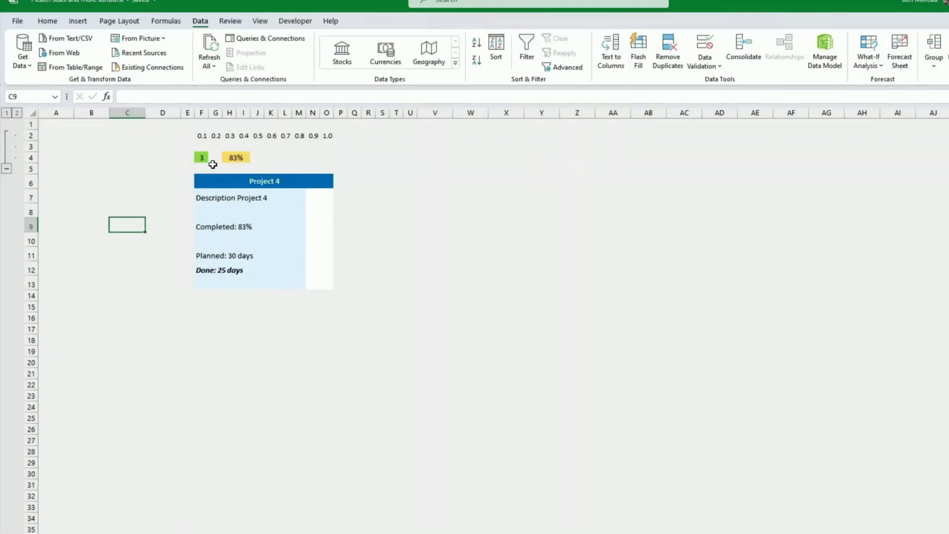
- Copy the card's columns E to P and insert the copied cells at column R as a second card
left_click(201, 157)
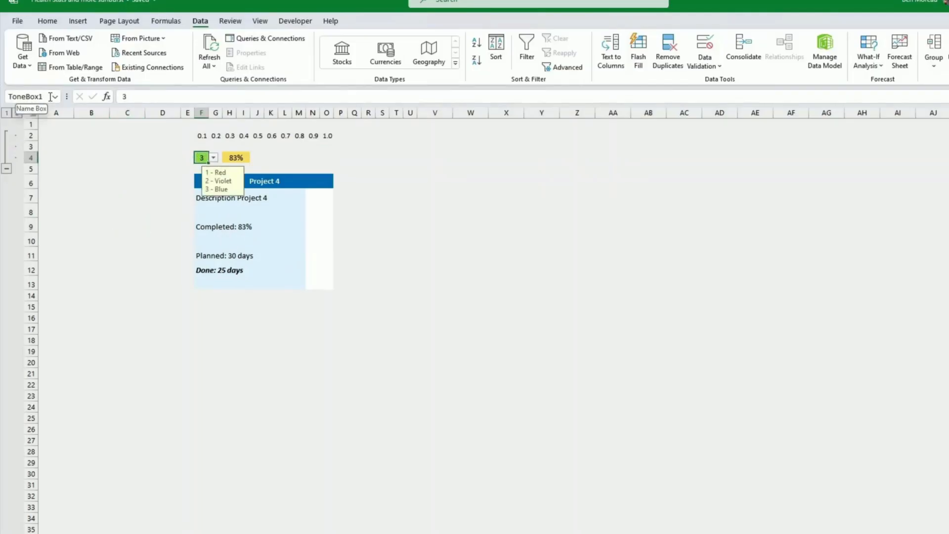
left_click(242, 157)
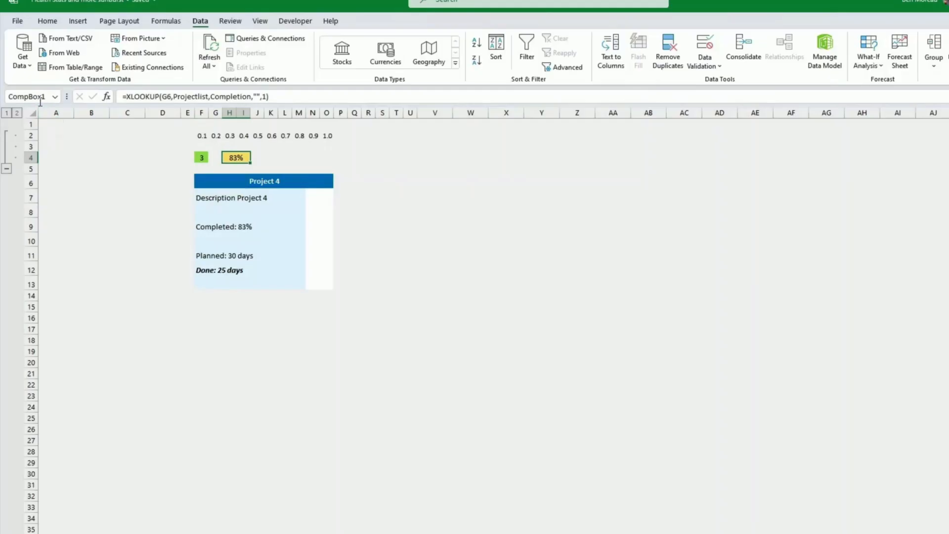
left_click(220, 179)
left_click(187, 117)
left_click_drag(188, 117, 340, 112)
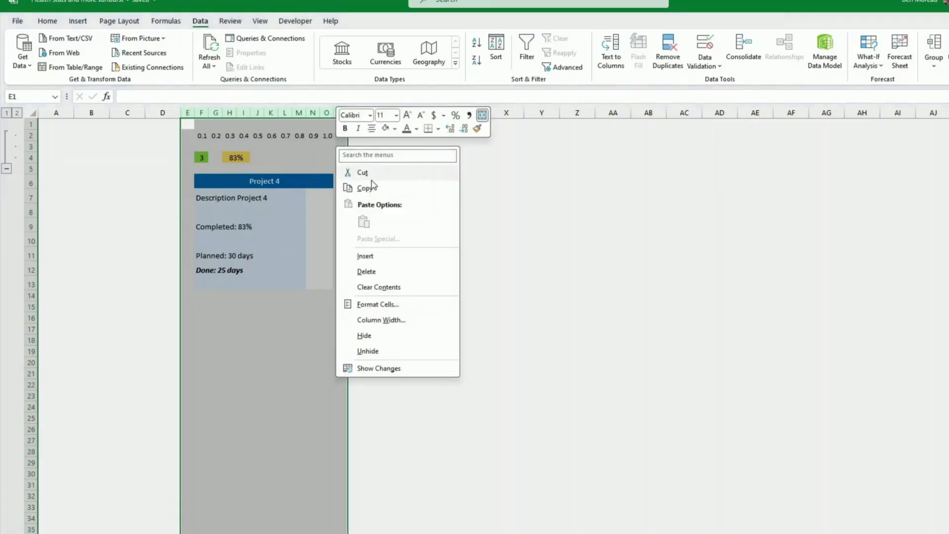
left_click(370, 185)
right_click(368, 113)
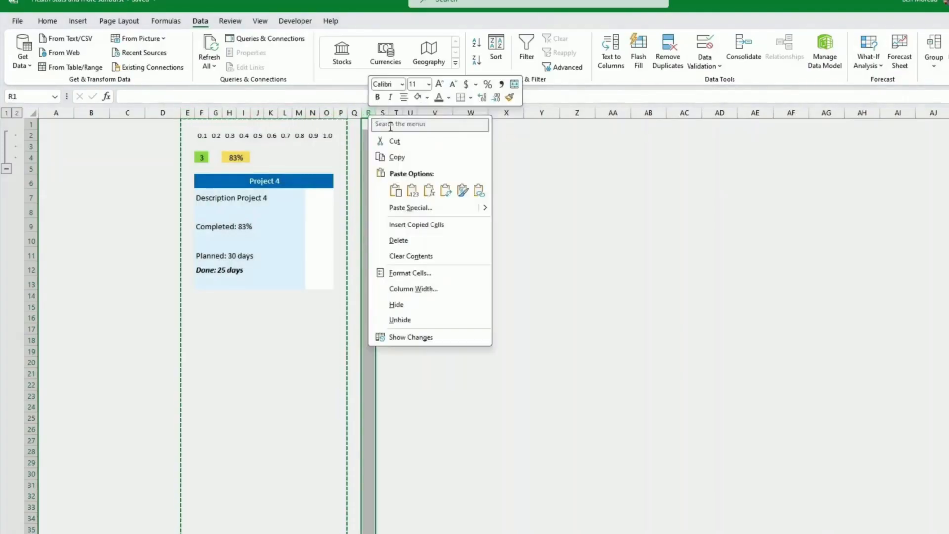
left_click(422, 220)
left_click(422, 221)
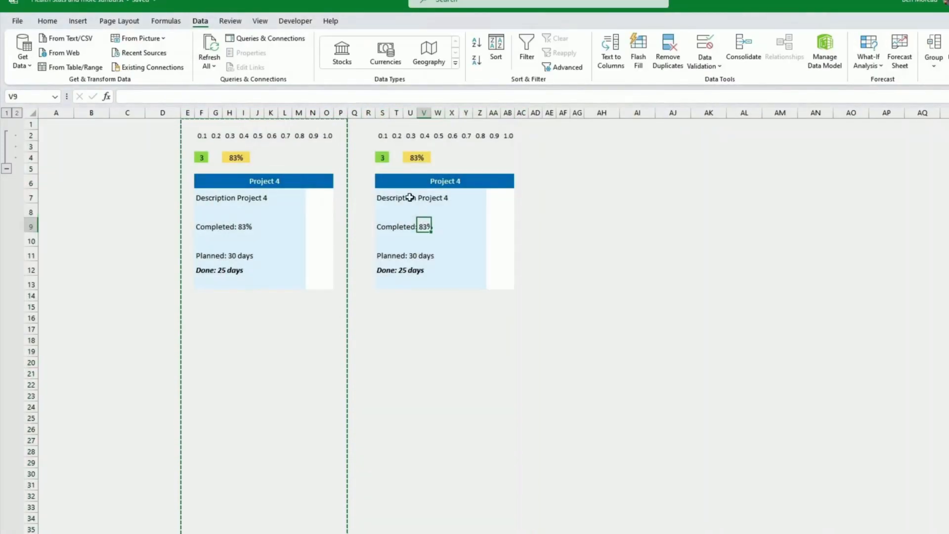
- Name the second card's tone cell S4 ToneBox2 and give its completion cell U4 its own range name
left_click(383, 158)
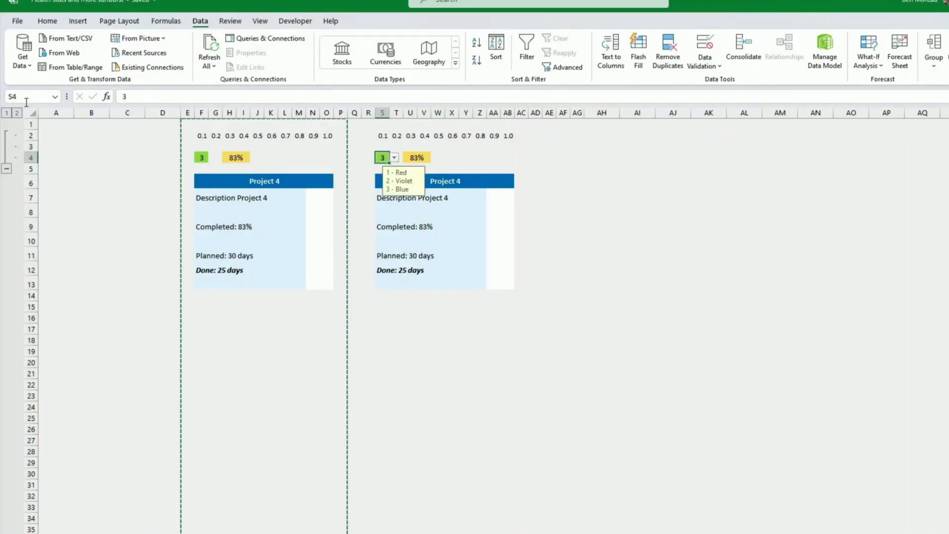
left_click(202, 157)
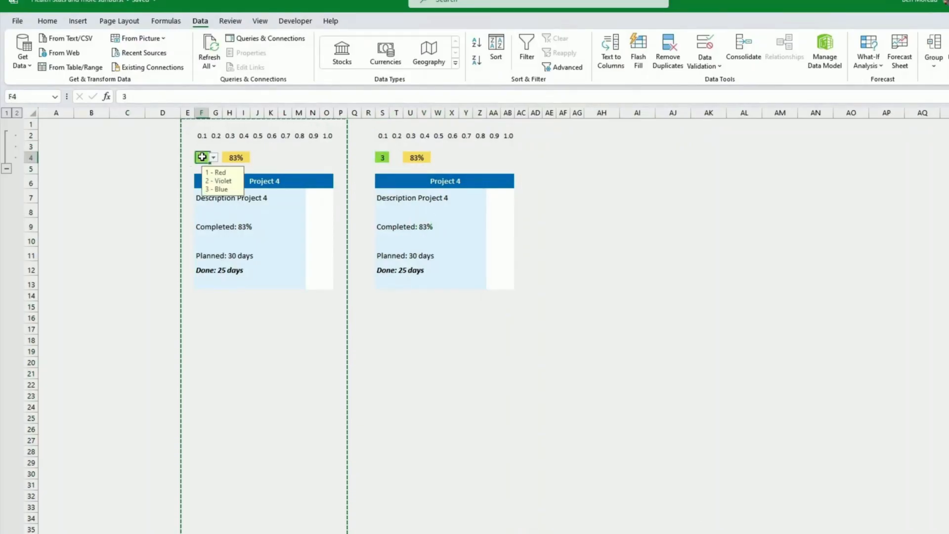
left_click(382, 157)
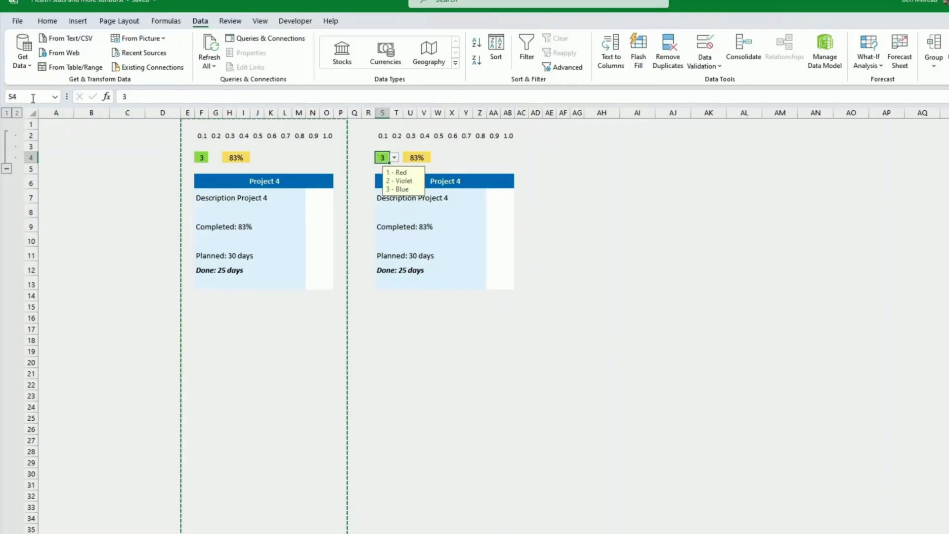
left_click(37, 92)
type("ToneBox2")
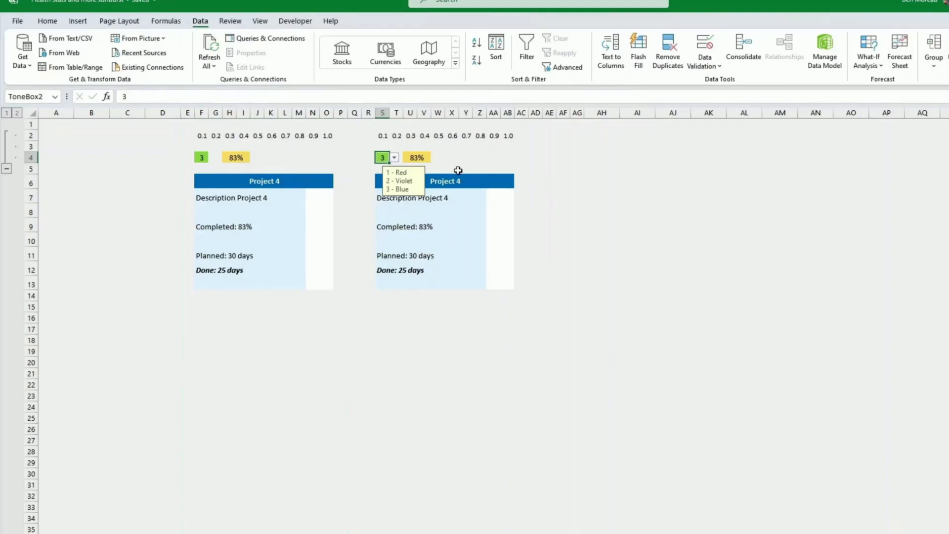
left_click(425, 159)
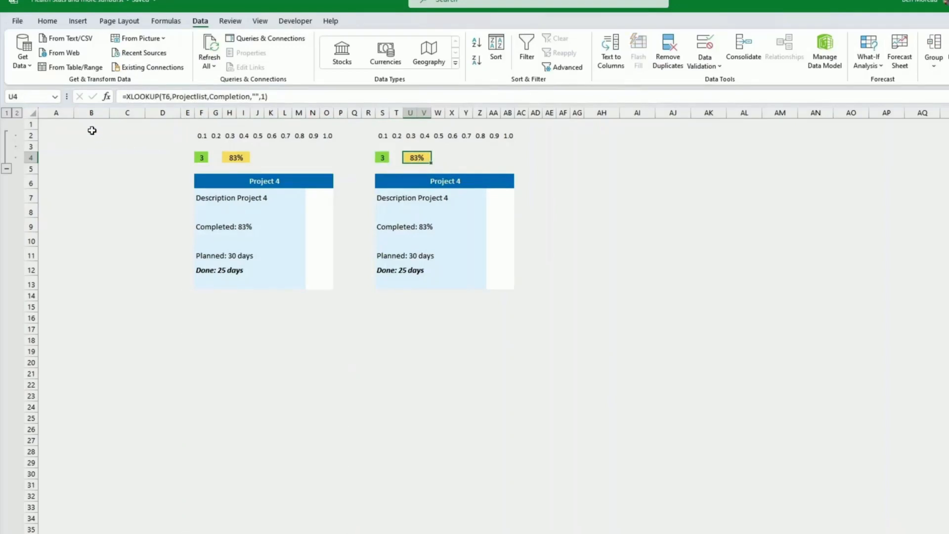
left_click(28, 99)
key("Return")
- Check the description formula in S7 of the second card and set that card's title to Project 2
left_click(379, 210)
left_click(384, 198)
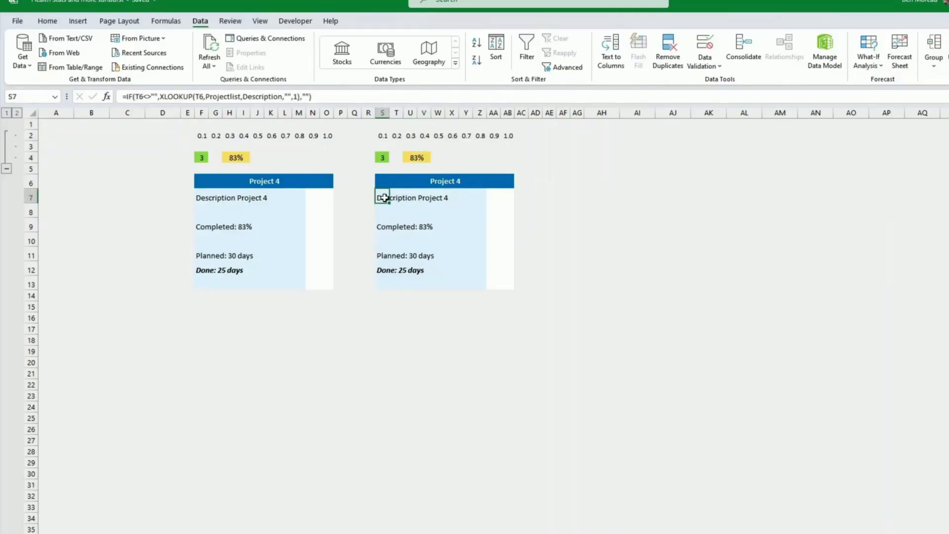
double_click(385, 198)
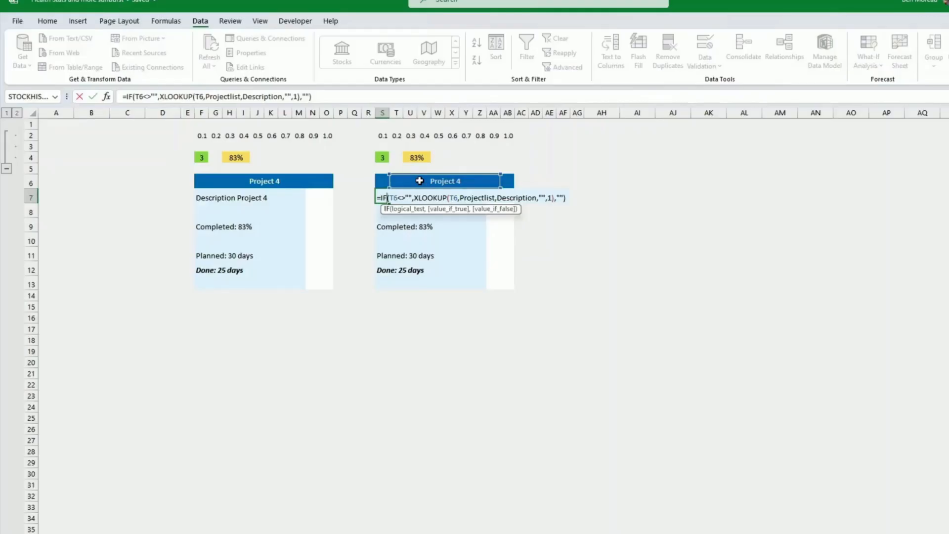
key("Return")
left_click(430, 182)
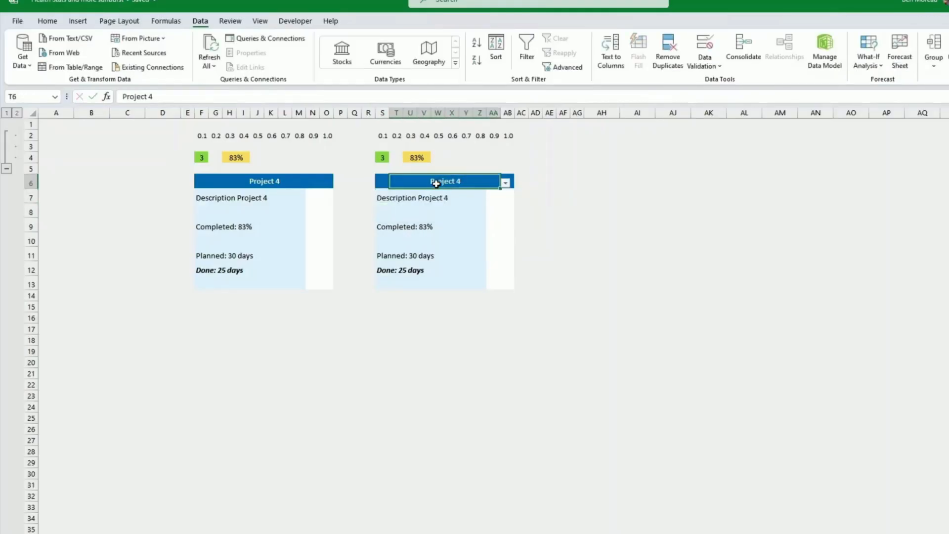
left_click(504, 187)
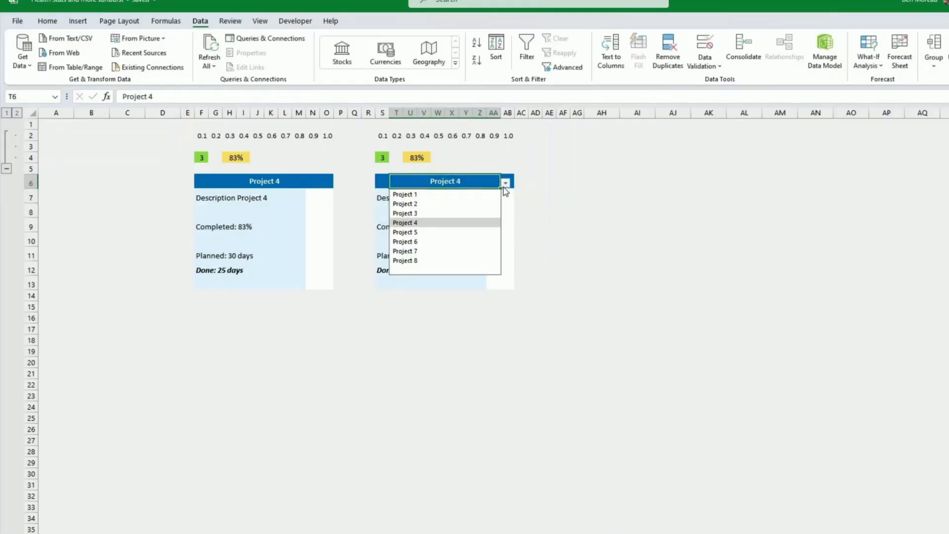
left_click(475, 204)
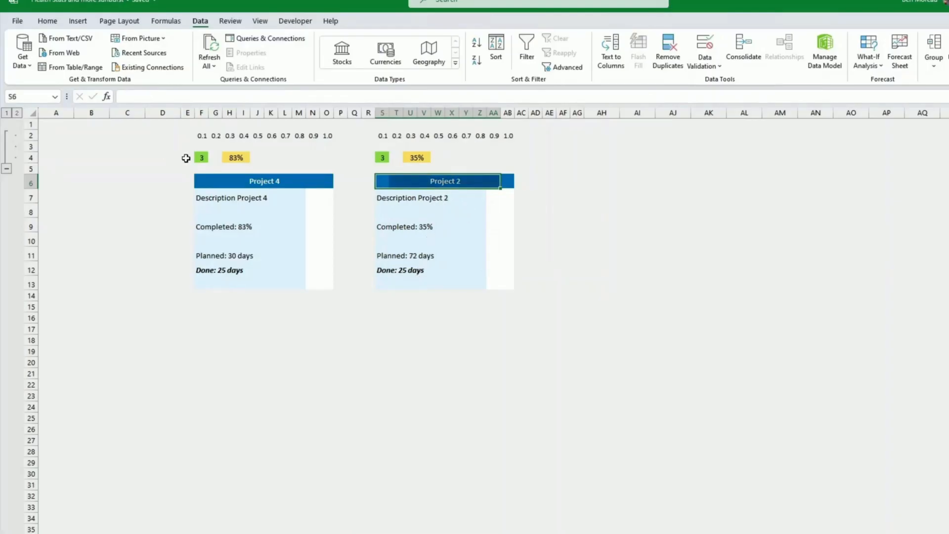
- Set the first card's tone in ToneBox1 to 2 to test which cards respond
left_click(201, 157)
left_click(214, 157)
left_click(202, 176)
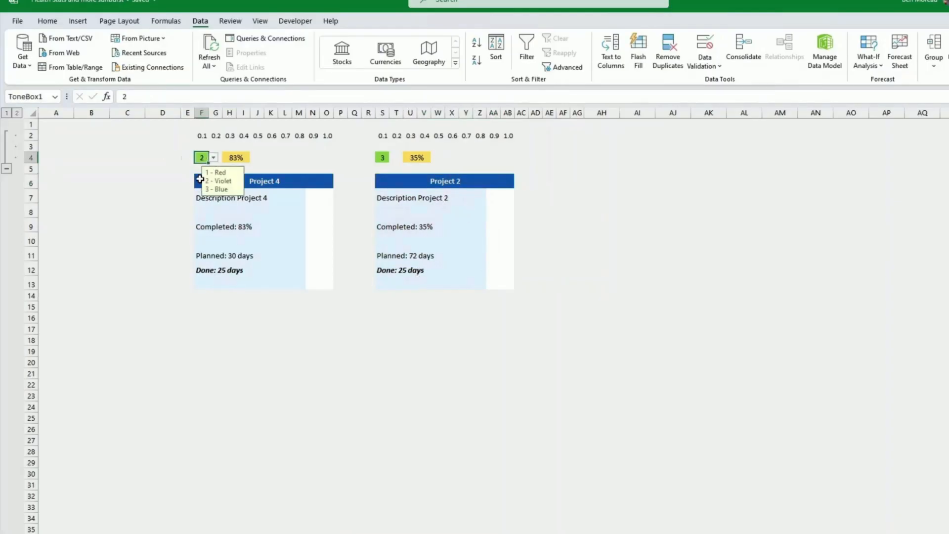
left_click(438, 226)
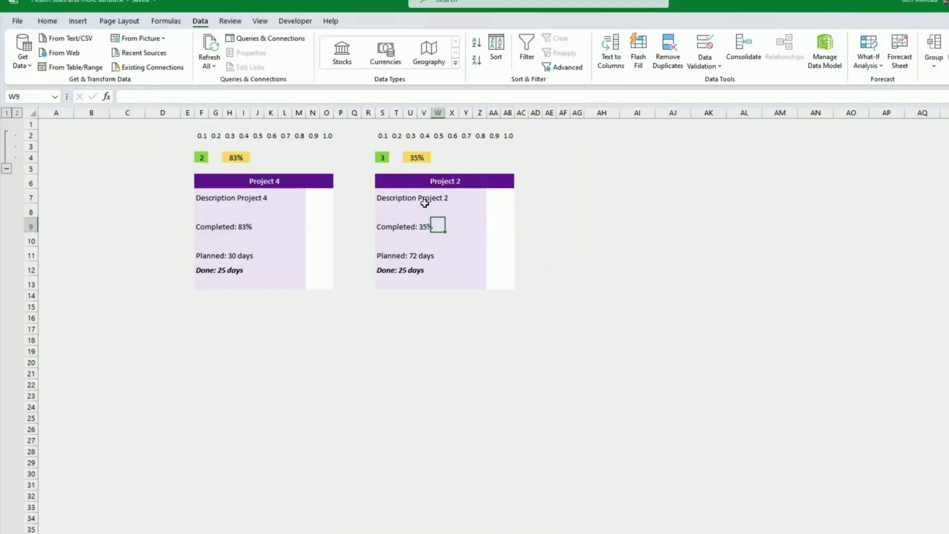
- Edit the second card's red title conditional formatting rule so its formula reads =ToneBox2=1
left_click_drag(380, 179, 505, 283)
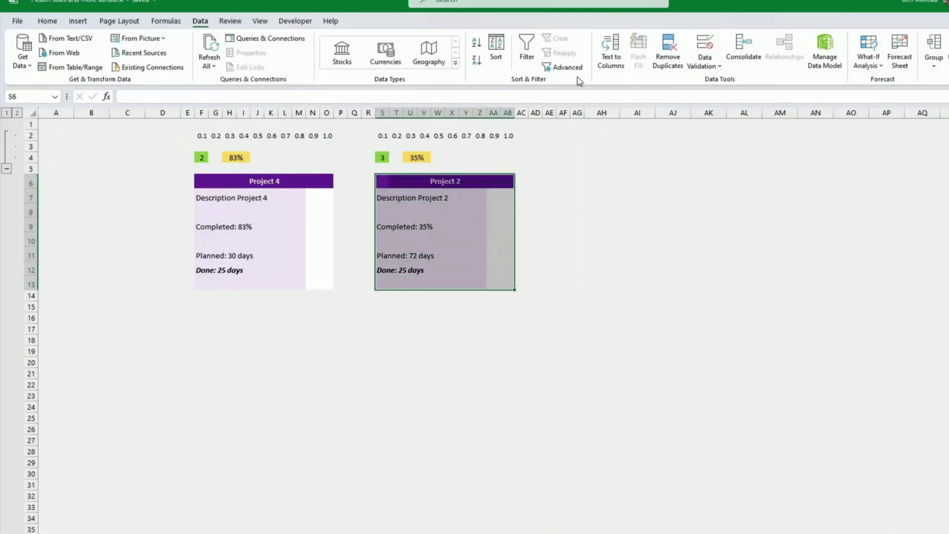
left_click(44, 21)
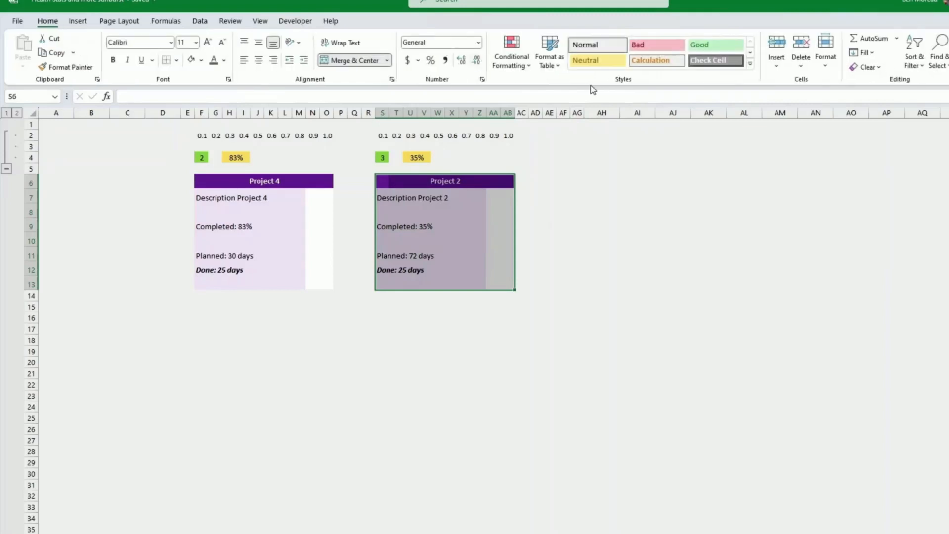
left_click(512, 54)
left_click(535, 234)
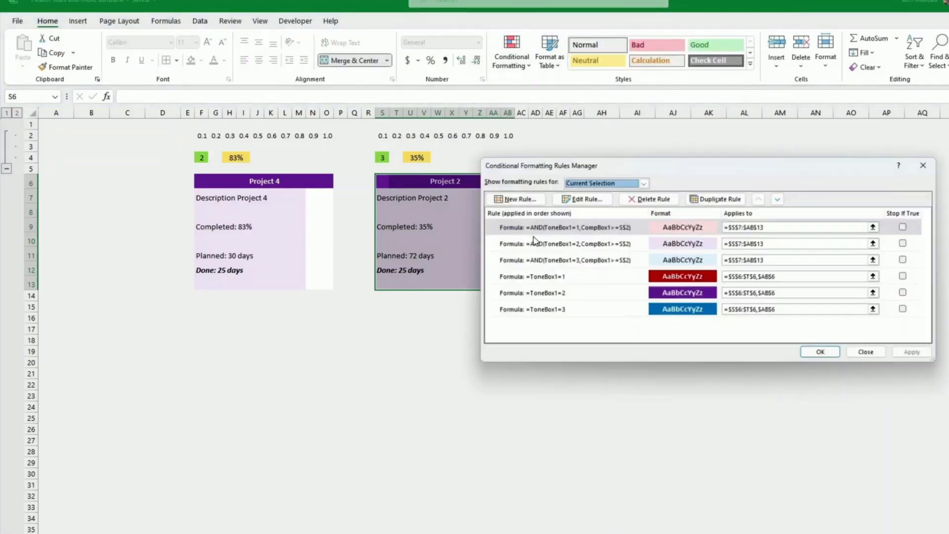
left_click(598, 281)
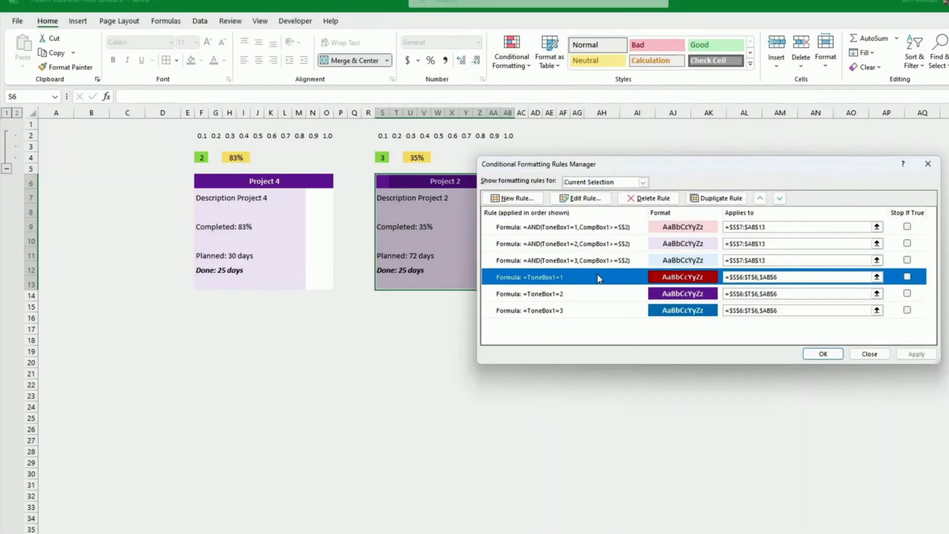
left_click(576, 198)
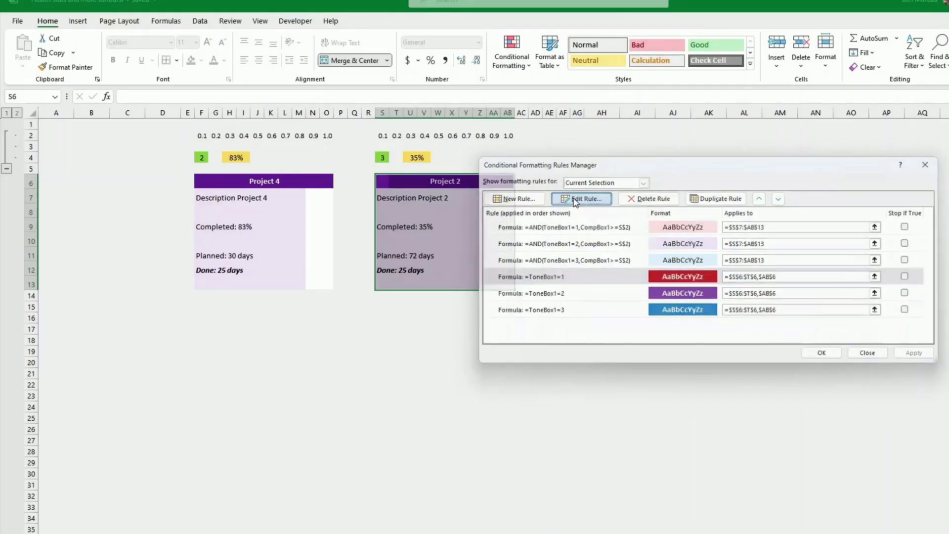
left_click(576, 293)
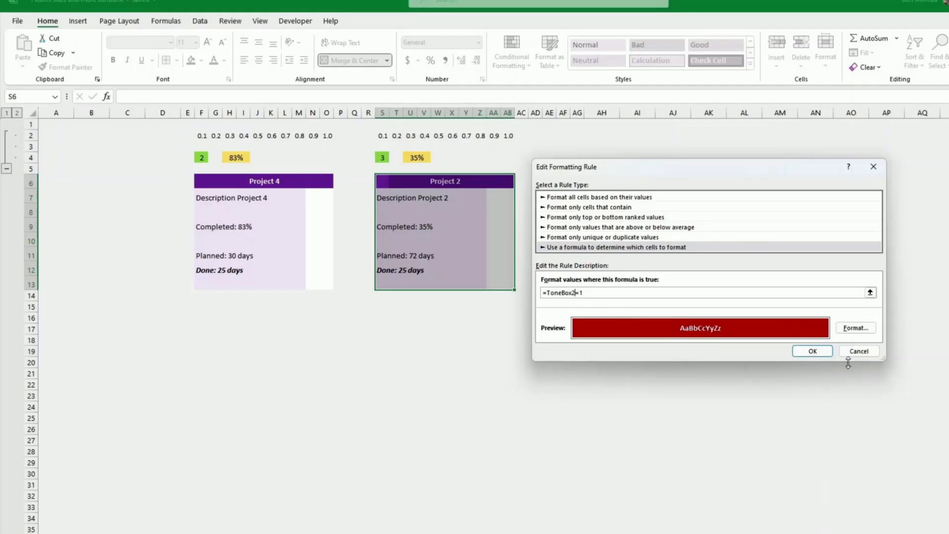
left_click(813, 351)
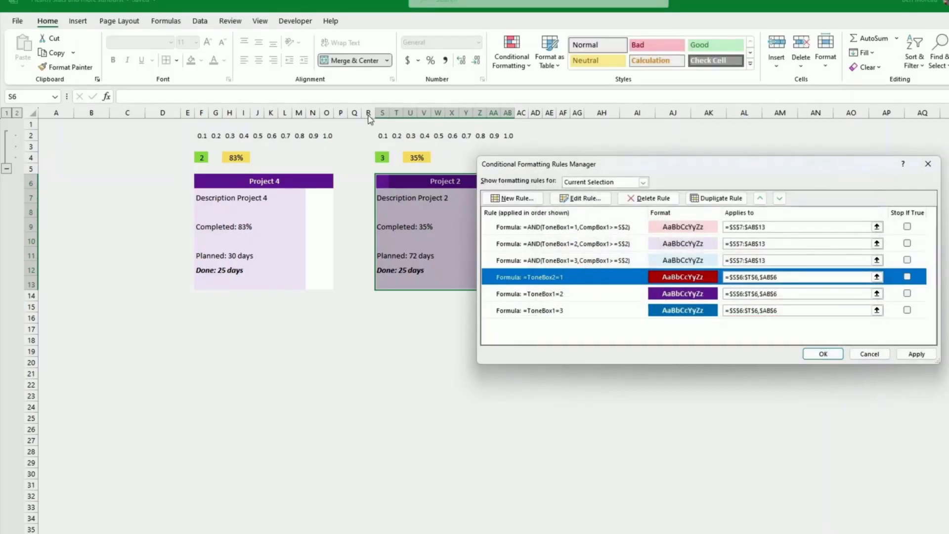
- Point the second card's violet and blue title rules to its own tone cell, with formulas =ToneBox2=2 and =ToneBox2=3
left_click(580, 294)
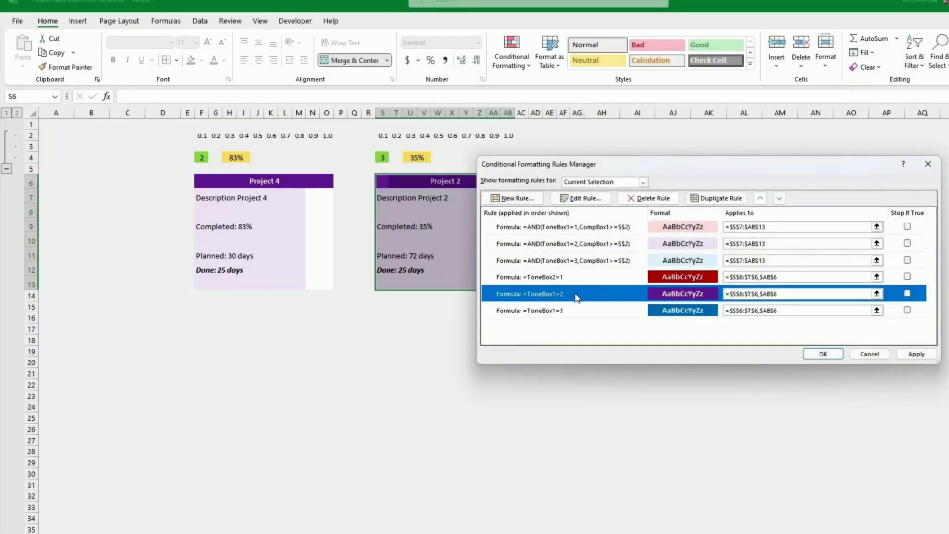
left_click(580, 198)
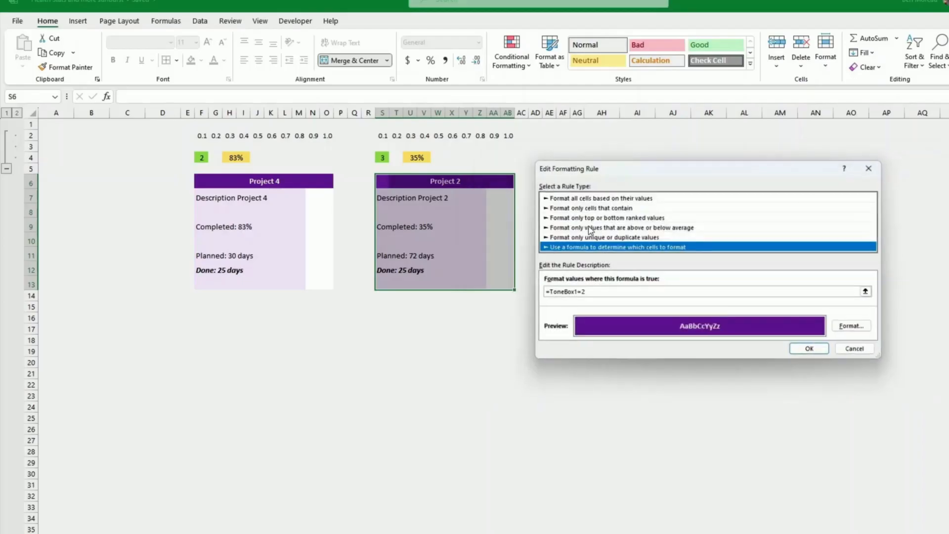
left_click(576, 293)
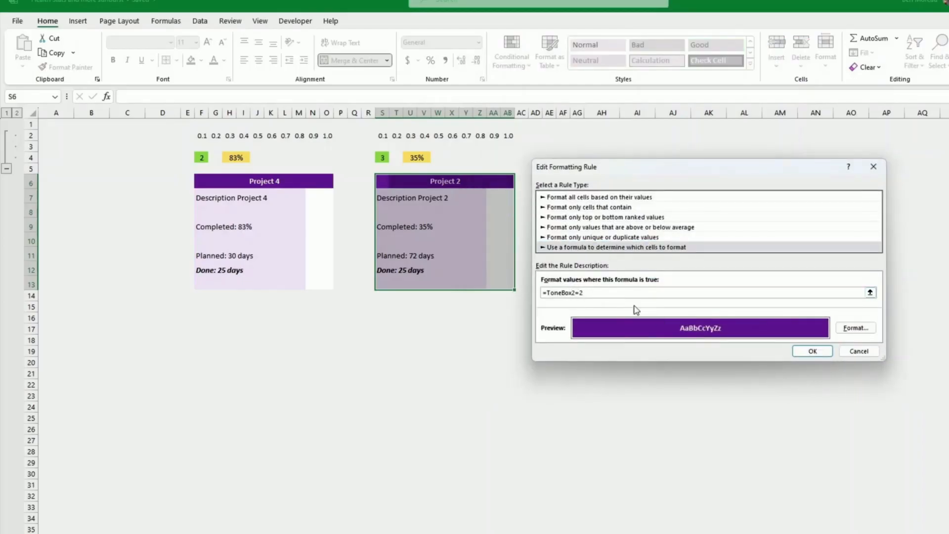
left_click(798, 351)
left_click(582, 311)
left_click(581, 198)
left_click(576, 293)
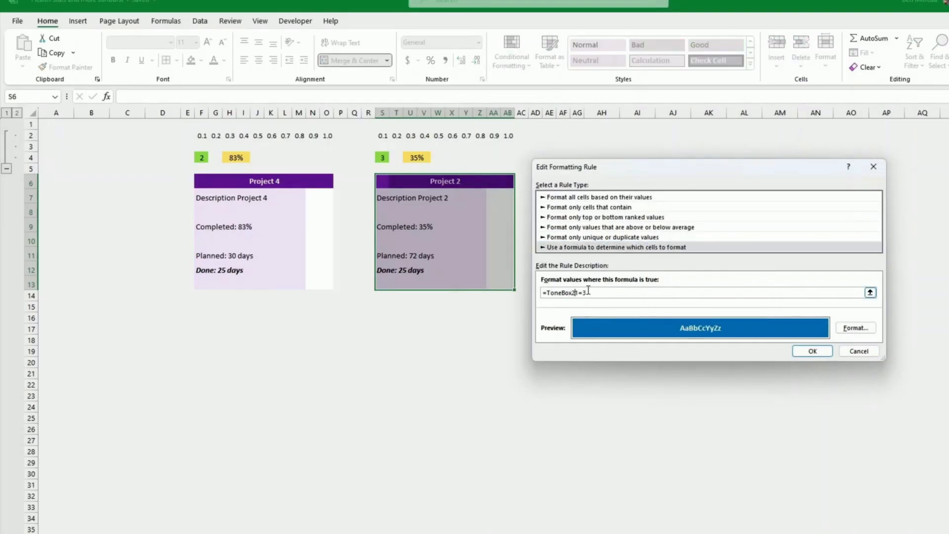
key("BackSpace")
type("2")
key("Return")
- Change the second card's light red and light violet body rules to reference ToneBox2 and CompBox2 with tones 1 and 2
left_click(601, 228)
left_click(581, 199)
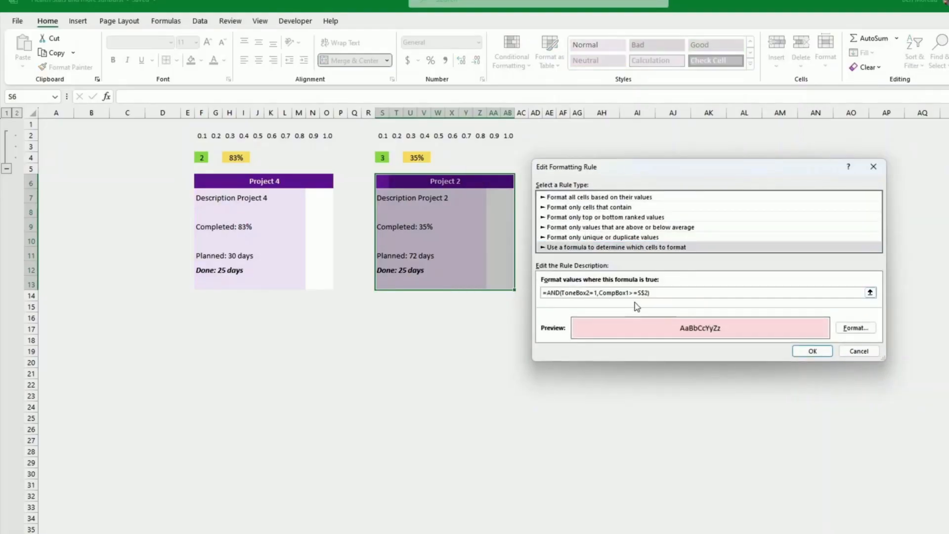
left_click(816, 351)
left_click(599, 244)
left_click(581, 199)
left_click(588, 293)
key("BackSpace")
type("2")
left_click(816, 355)
- Change the light blue body rule to =AND(ToneBox2=3,CompBox2>=S$2) and apply all the edited rules to the second card
left_click(596, 260)
left_click(580, 198)
left_click(593, 293)
key("BackSpace")
type("2")
left_click(628, 293)
type("2")
left_click(815, 352)
left_click(916, 356)
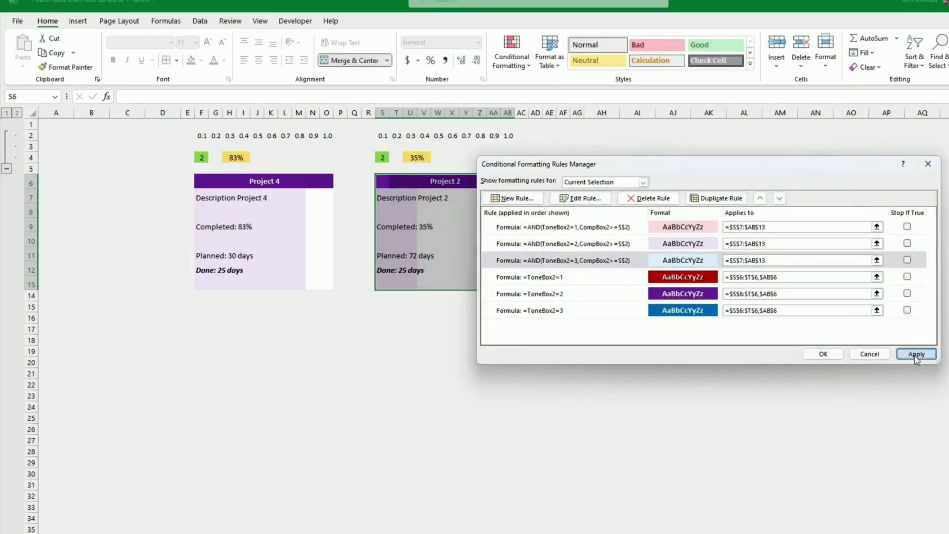
left_click(824, 354)
left_click(756, 341)
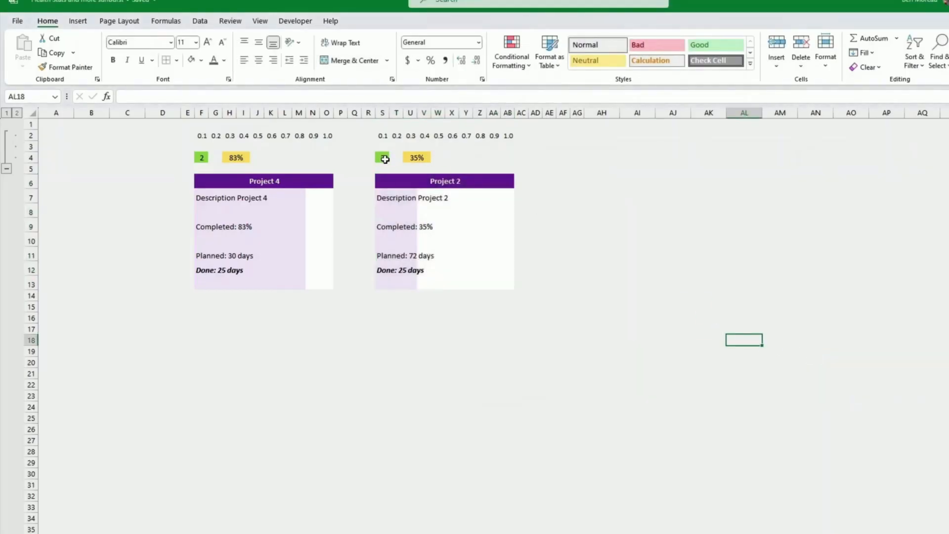
- Test the second card's tone cell ToneBox2 with value 1, finishing on value 3
left_click(384, 158)
left_click(394, 157)
left_click(389, 167)
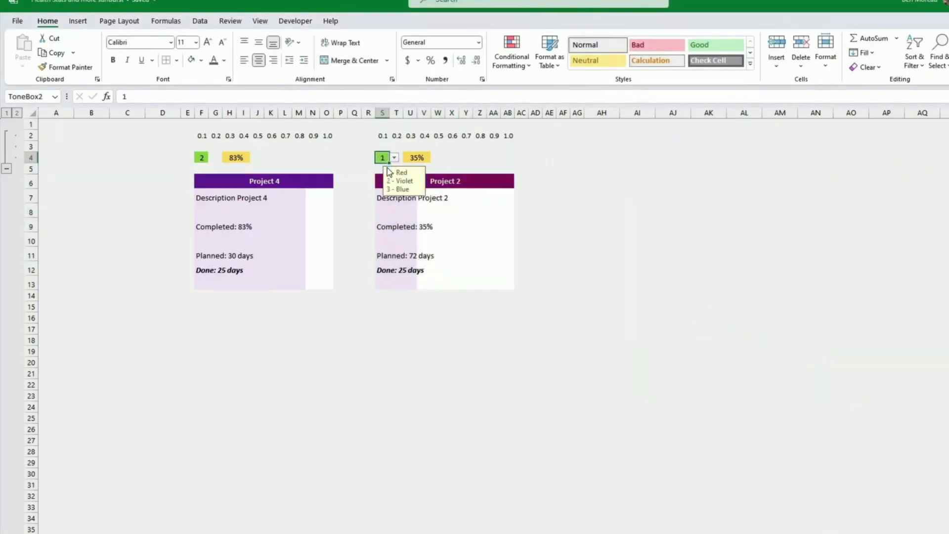
left_click(395, 157)
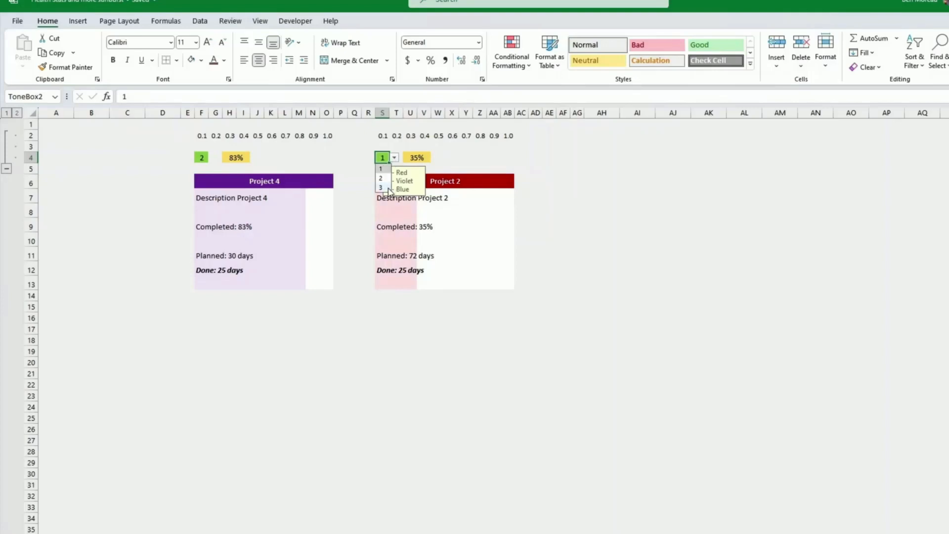
left_click(396, 192)
left_click(532, 237)
- Test the second card's title with Project 5, finishing on Project 1
left_click(467, 183)
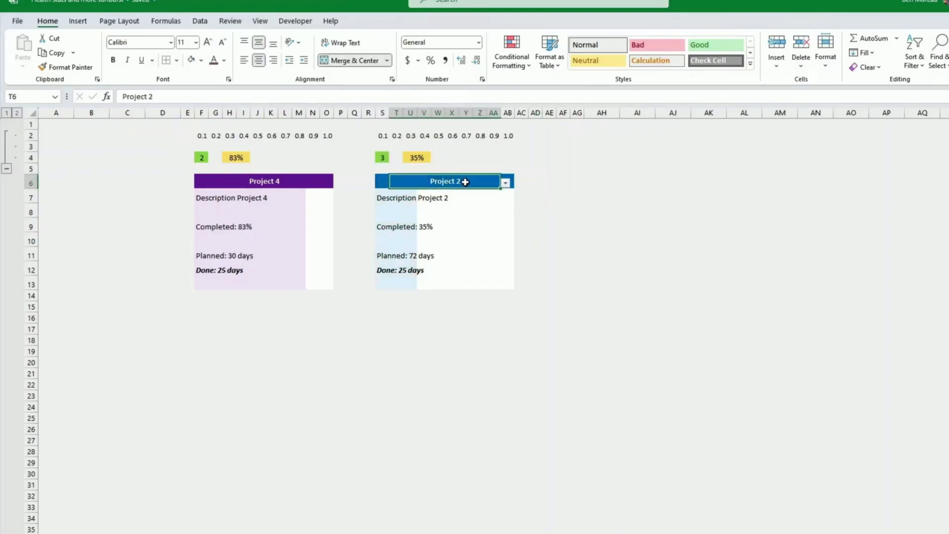
left_click(505, 183)
left_click(486, 234)
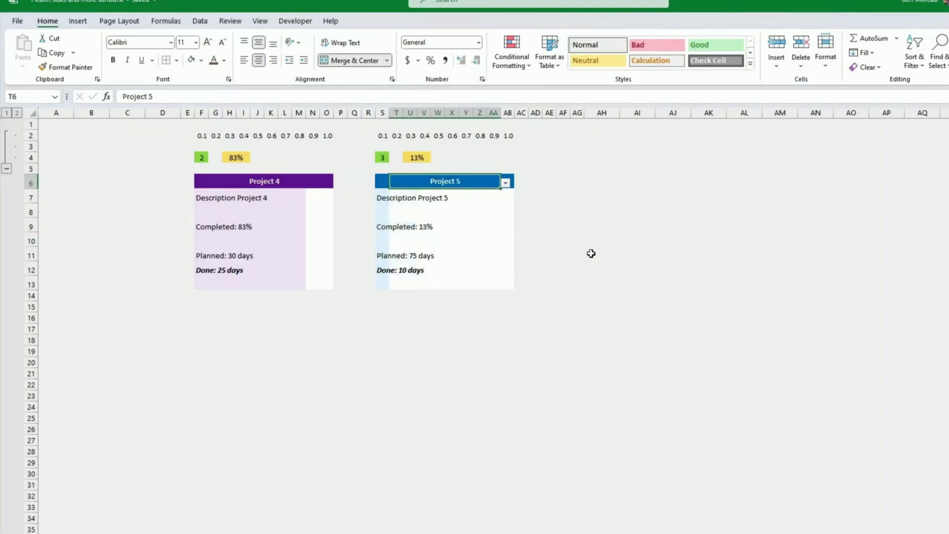
left_click(505, 183)
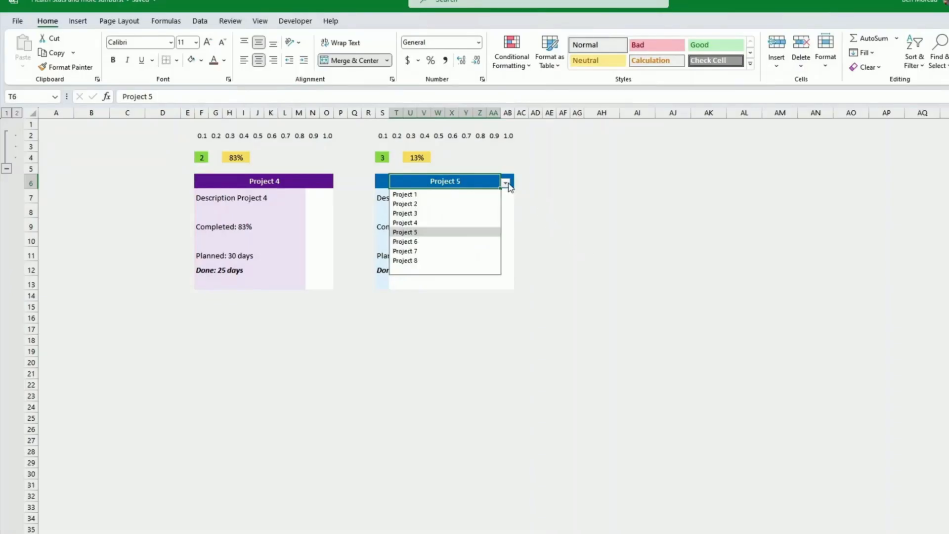
left_click(472, 194)
left_click(563, 224)
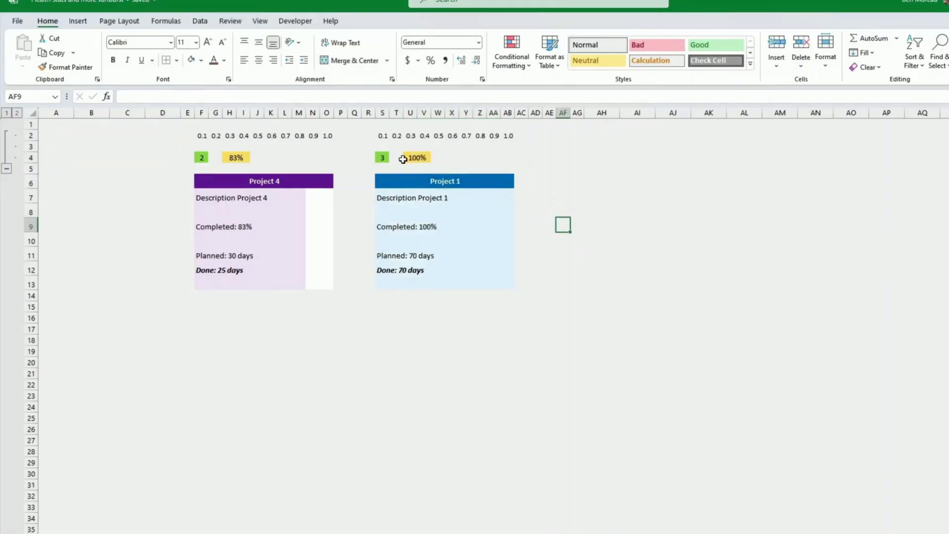
left_click(533, 318)
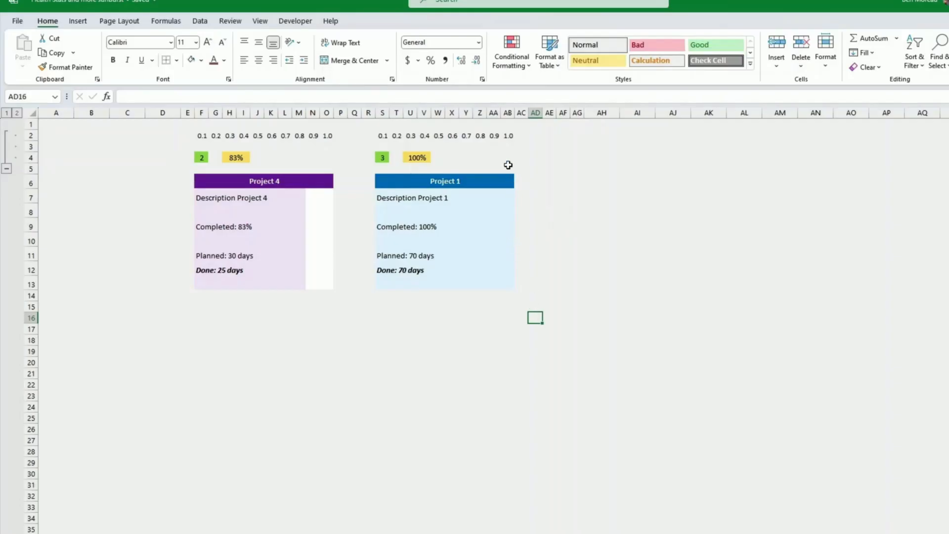
left_click(544, 221)
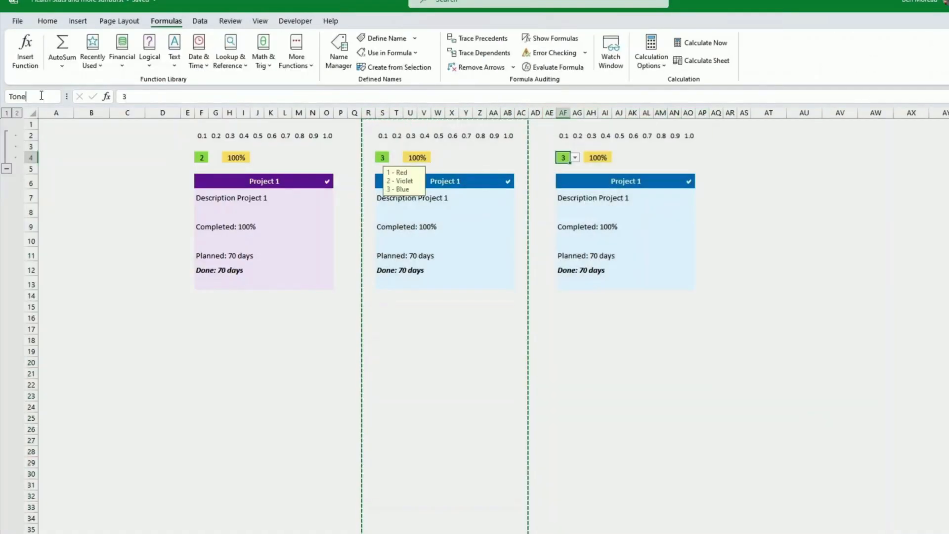
- Open the project list of the third card's title
left_click(684, 180)
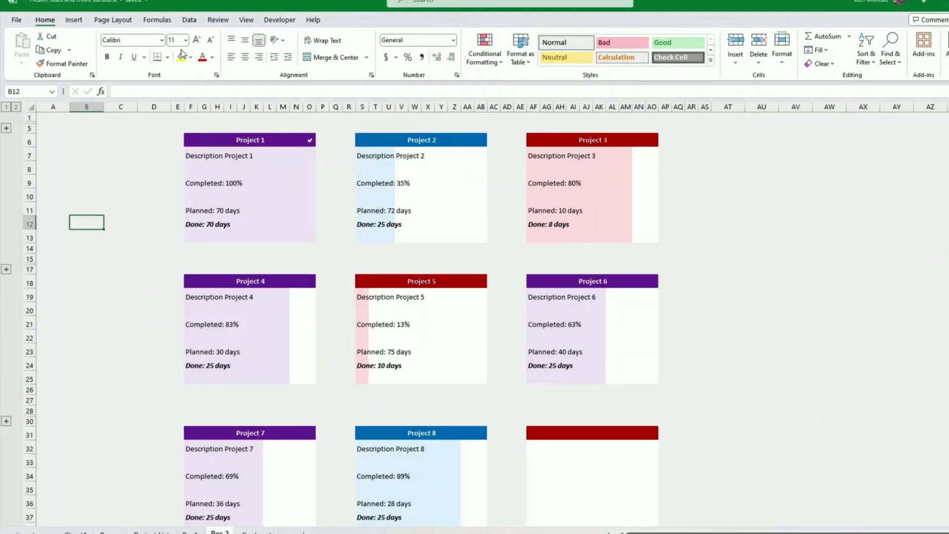
- Draw a rounded rectangle about 6.64 cm wide and 5.53 cm high over the Project 1 card and reduce its corner rounding
left_click(74, 20)
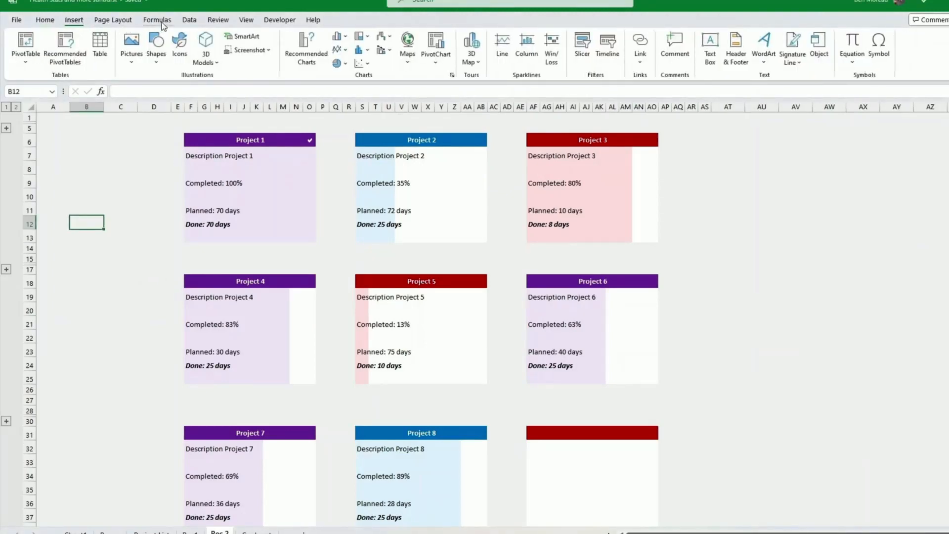
left_click(156, 63)
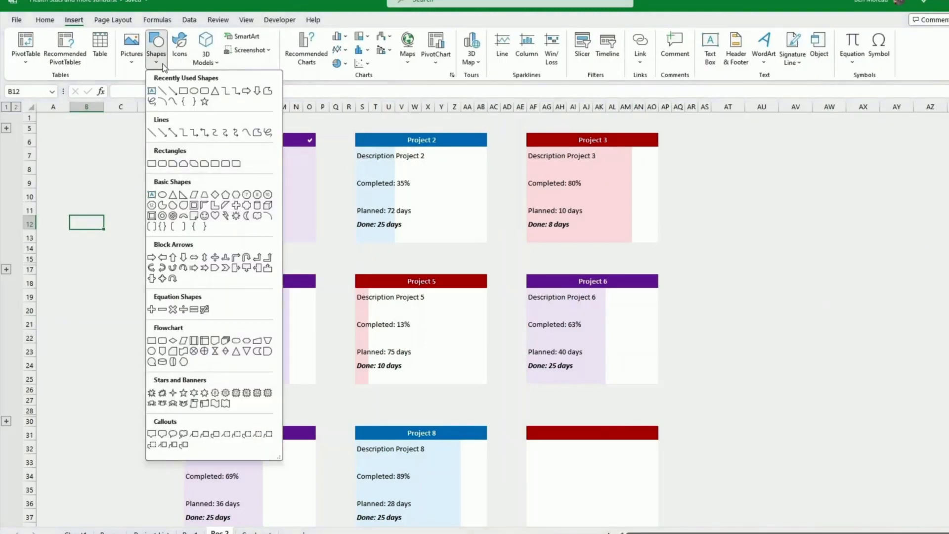
left_click(204, 91)
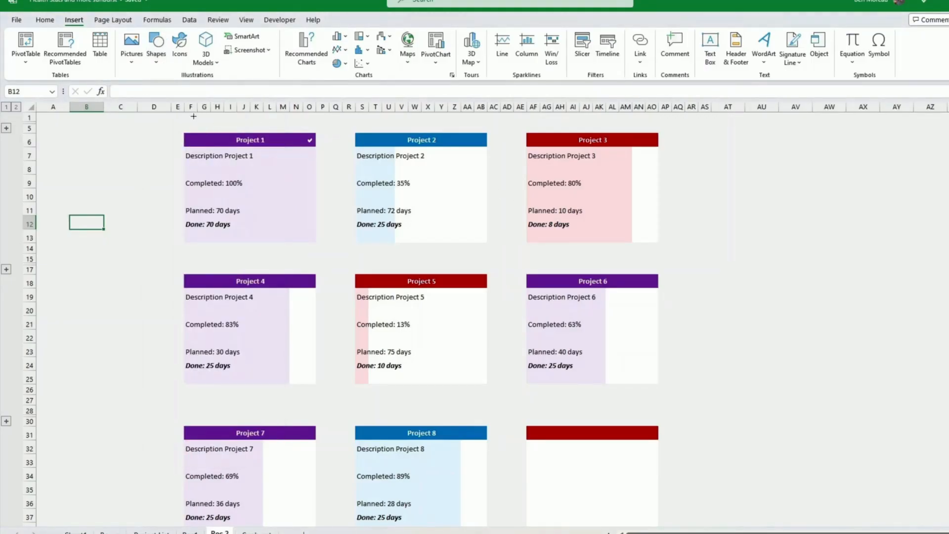
left_click_drag(184, 130, 317, 242)
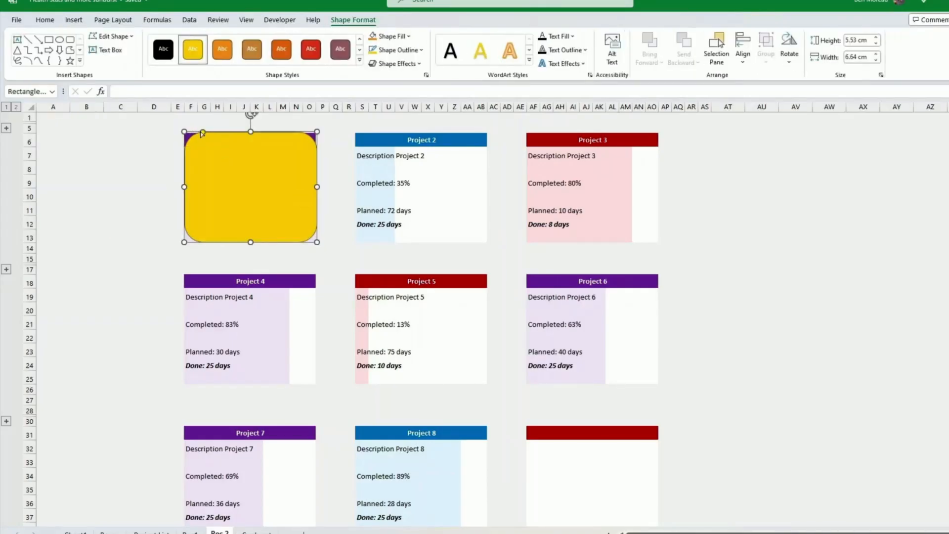
left_click_drag(203, 132, 188, 131)
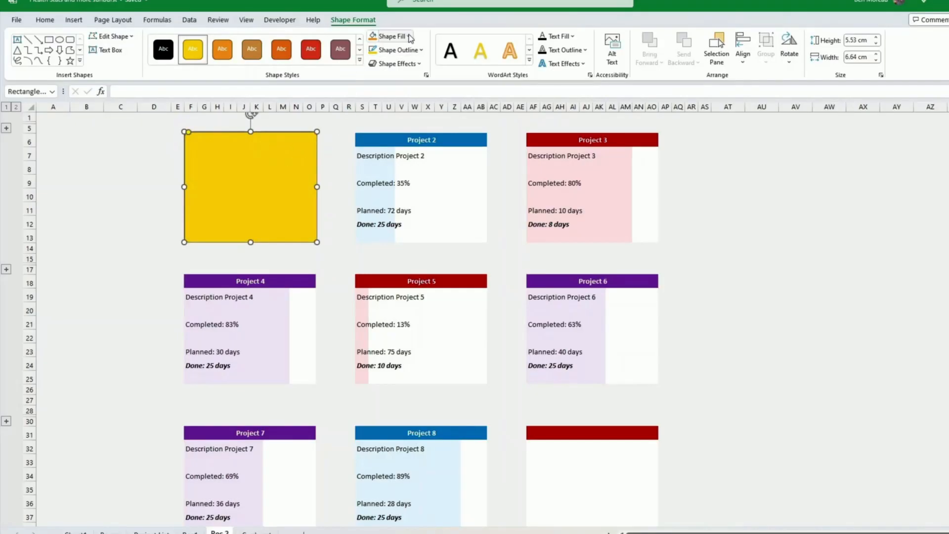
- Remove the rounded rectangle's fill and shift it slightly to line up with the Project 1 card's edges
left_click(393, 36)
left_click(400, 200)
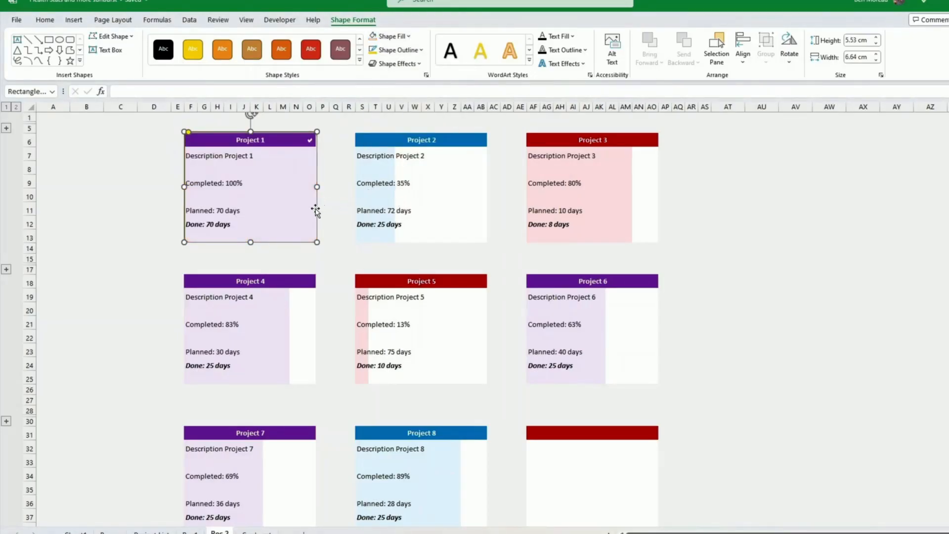
left_click_drag(315, 209, 315, 209)
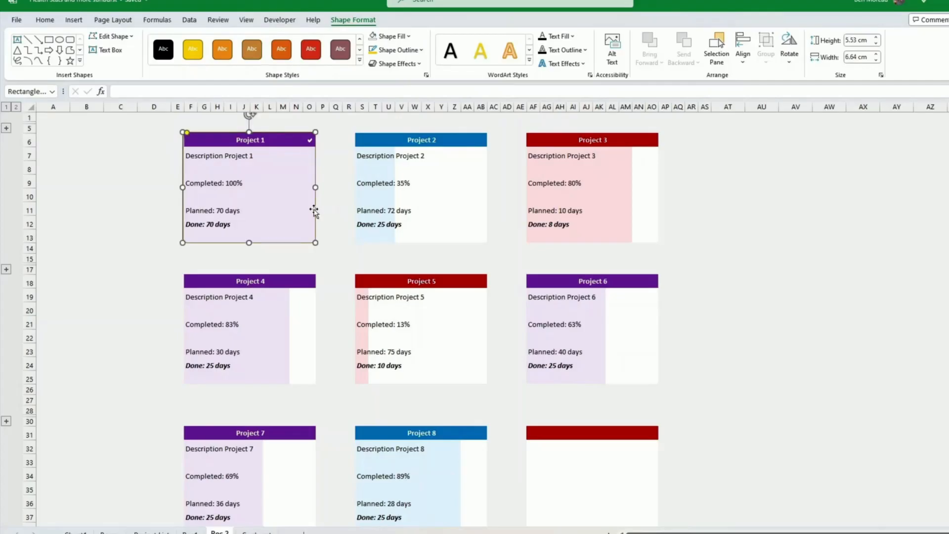
- Set the rounded rectangle's outline weight to 3 pt
left_click(422, 51)
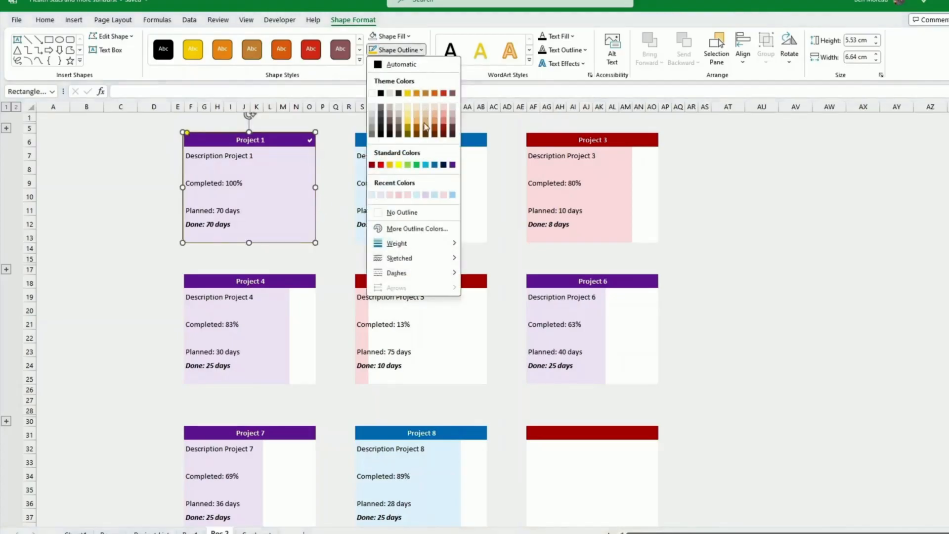
mouse_move(437, 243)
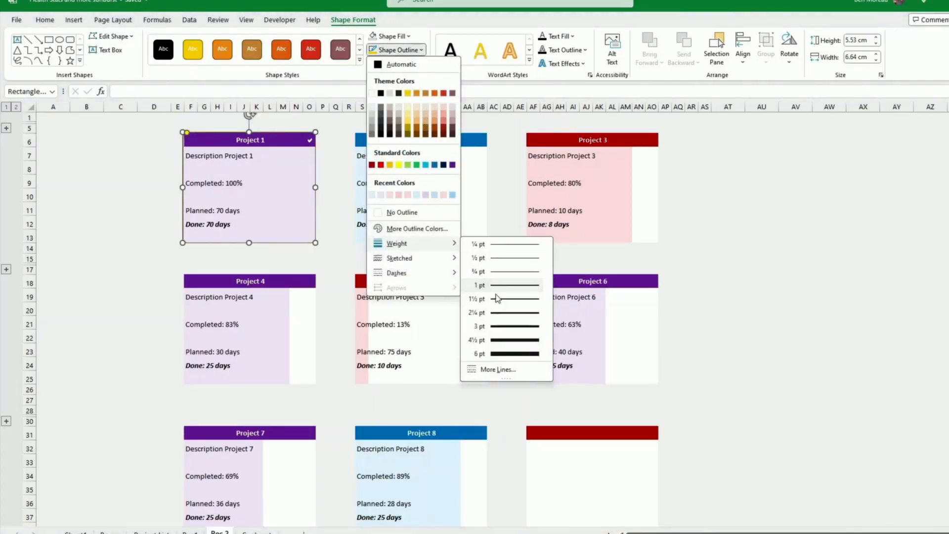
left_click(502, 326)
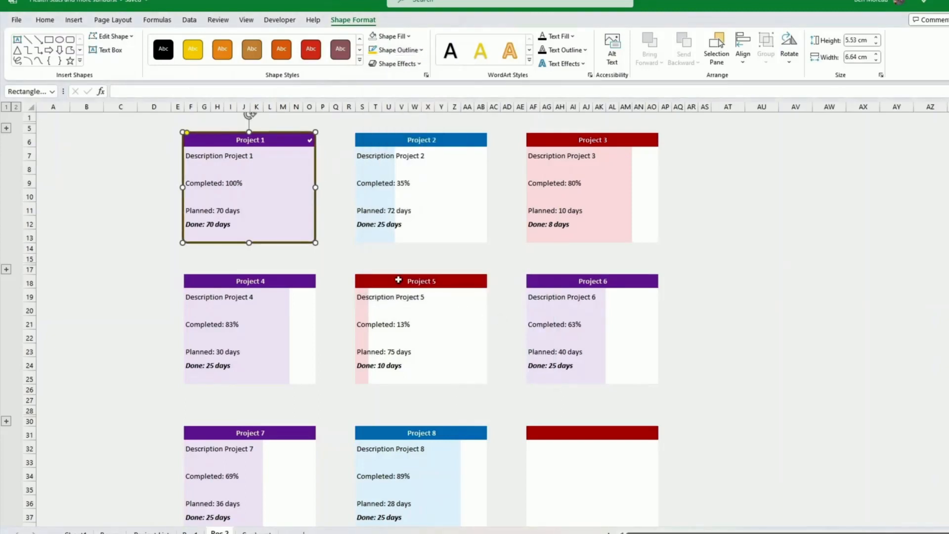
left_click(335, 248)
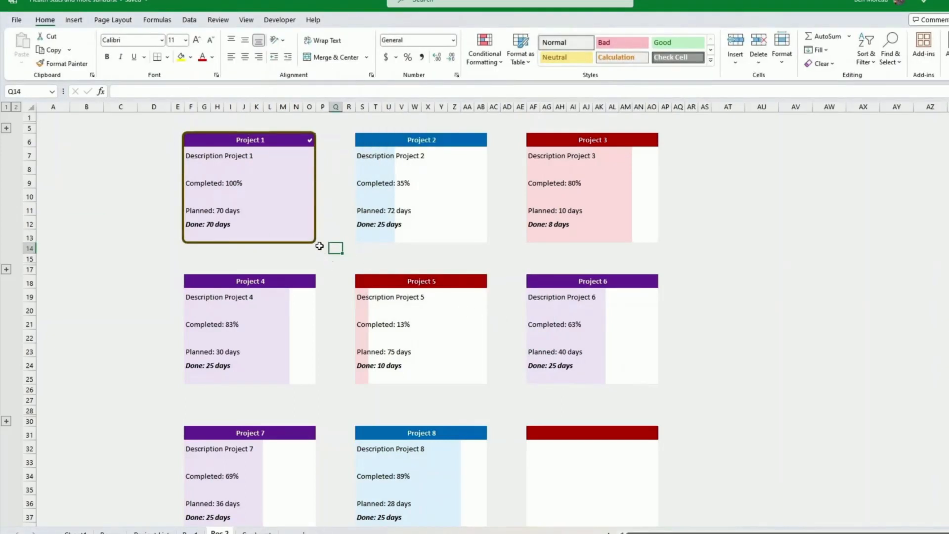
- Recolour the outline of the rounded frame around the Project 1 card to a grey theme colour
left_click(316, 132)
left_click(316, 134)
left_click(402, 51)
left_click(381, 119)
left_click(362, 168)
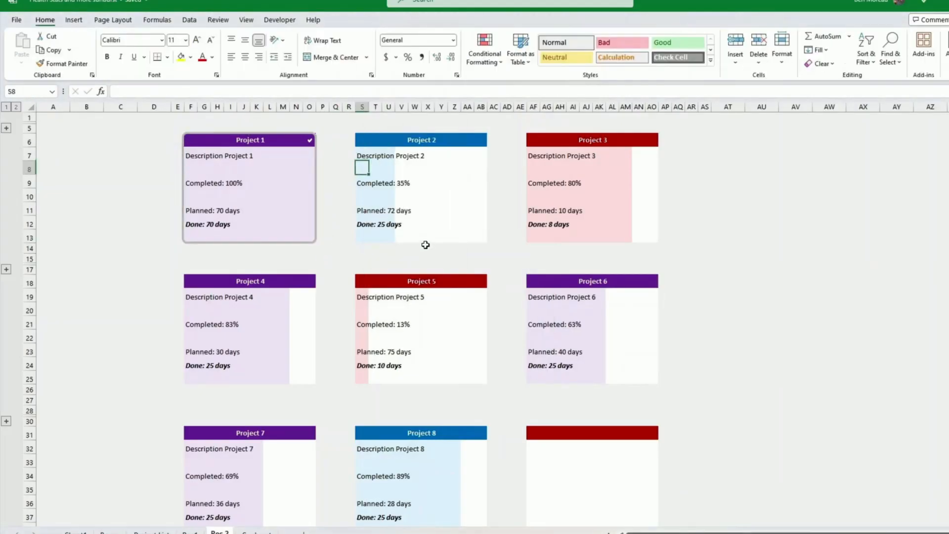
- Change the outline of the rounded frame around the Project 1 card to a darker grey
left_click(315, 207)
left_click(354, 20)
left_click(398, 49)
left_click(380, 133)
left_click(120, 248)
- Duplicate the rounded frame and fit the copies around the Project 2 to Project 6 cards
left_click_drag(262, 242, 434, 241)
left_click_drag(392, 241, 417, 385)
key("ctrl+d")
key("ctrl+d")
scroll(276, 416, "down", 3)
key("ctrl+d")
- Fit duplicates of the rounded frame around the three cards in the third row of cards and delete the spare row 27 above them
left_click_drag(727, 289, 212, 440)
key("ctrl+d")
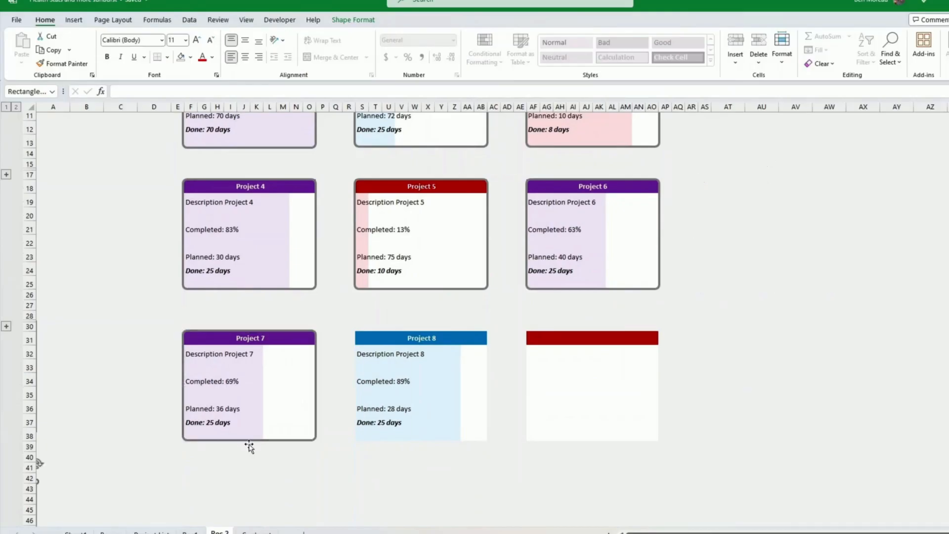
key("ctrl+d")
key("ctrl+d")
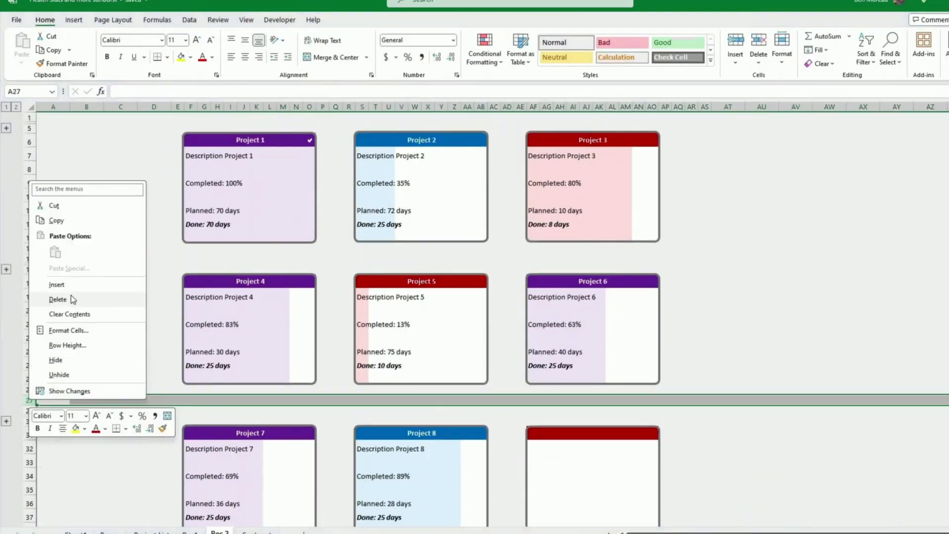
left_click(862, 354)
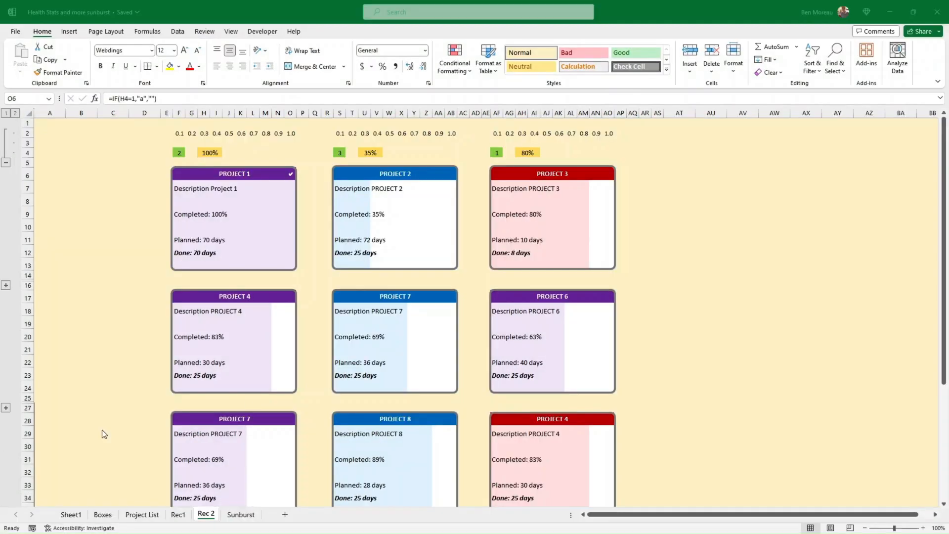
- Examine the Project 1 check mark formula in O6 and the completion lookup in CompBox1 that it refers to
left_click(292, 175)
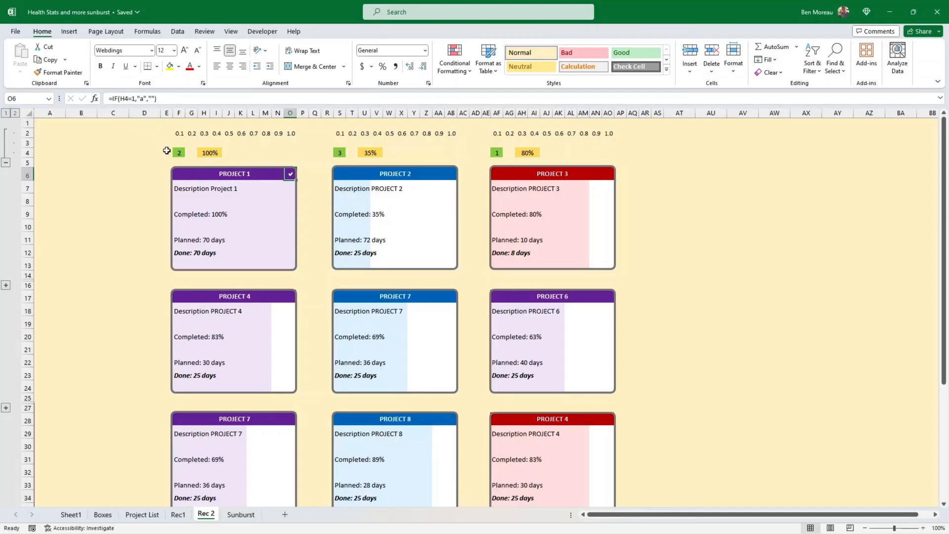
left_click(214, 151)
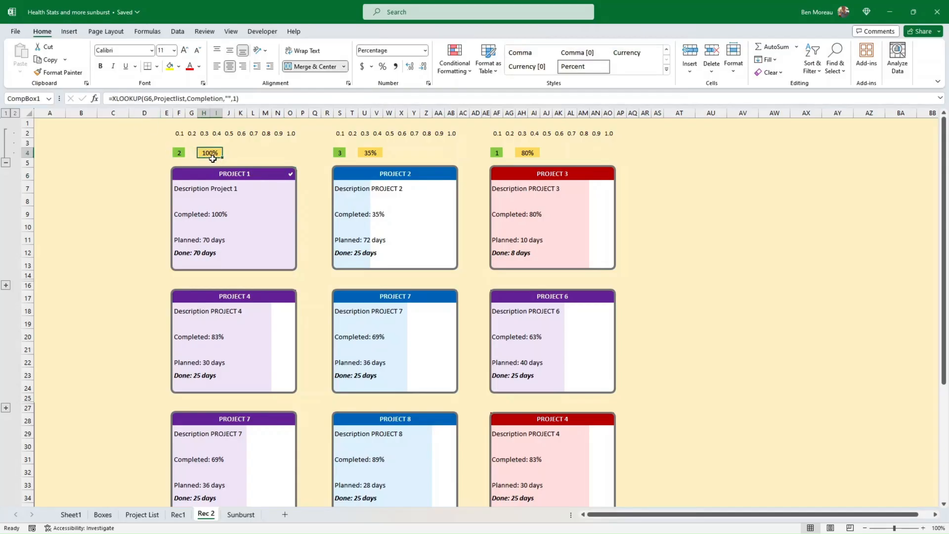
left_click(290, 174)
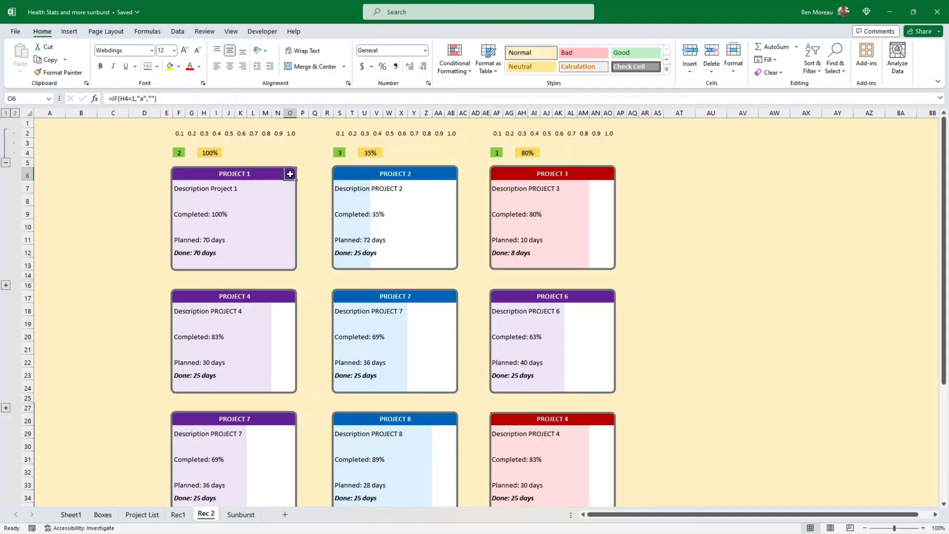